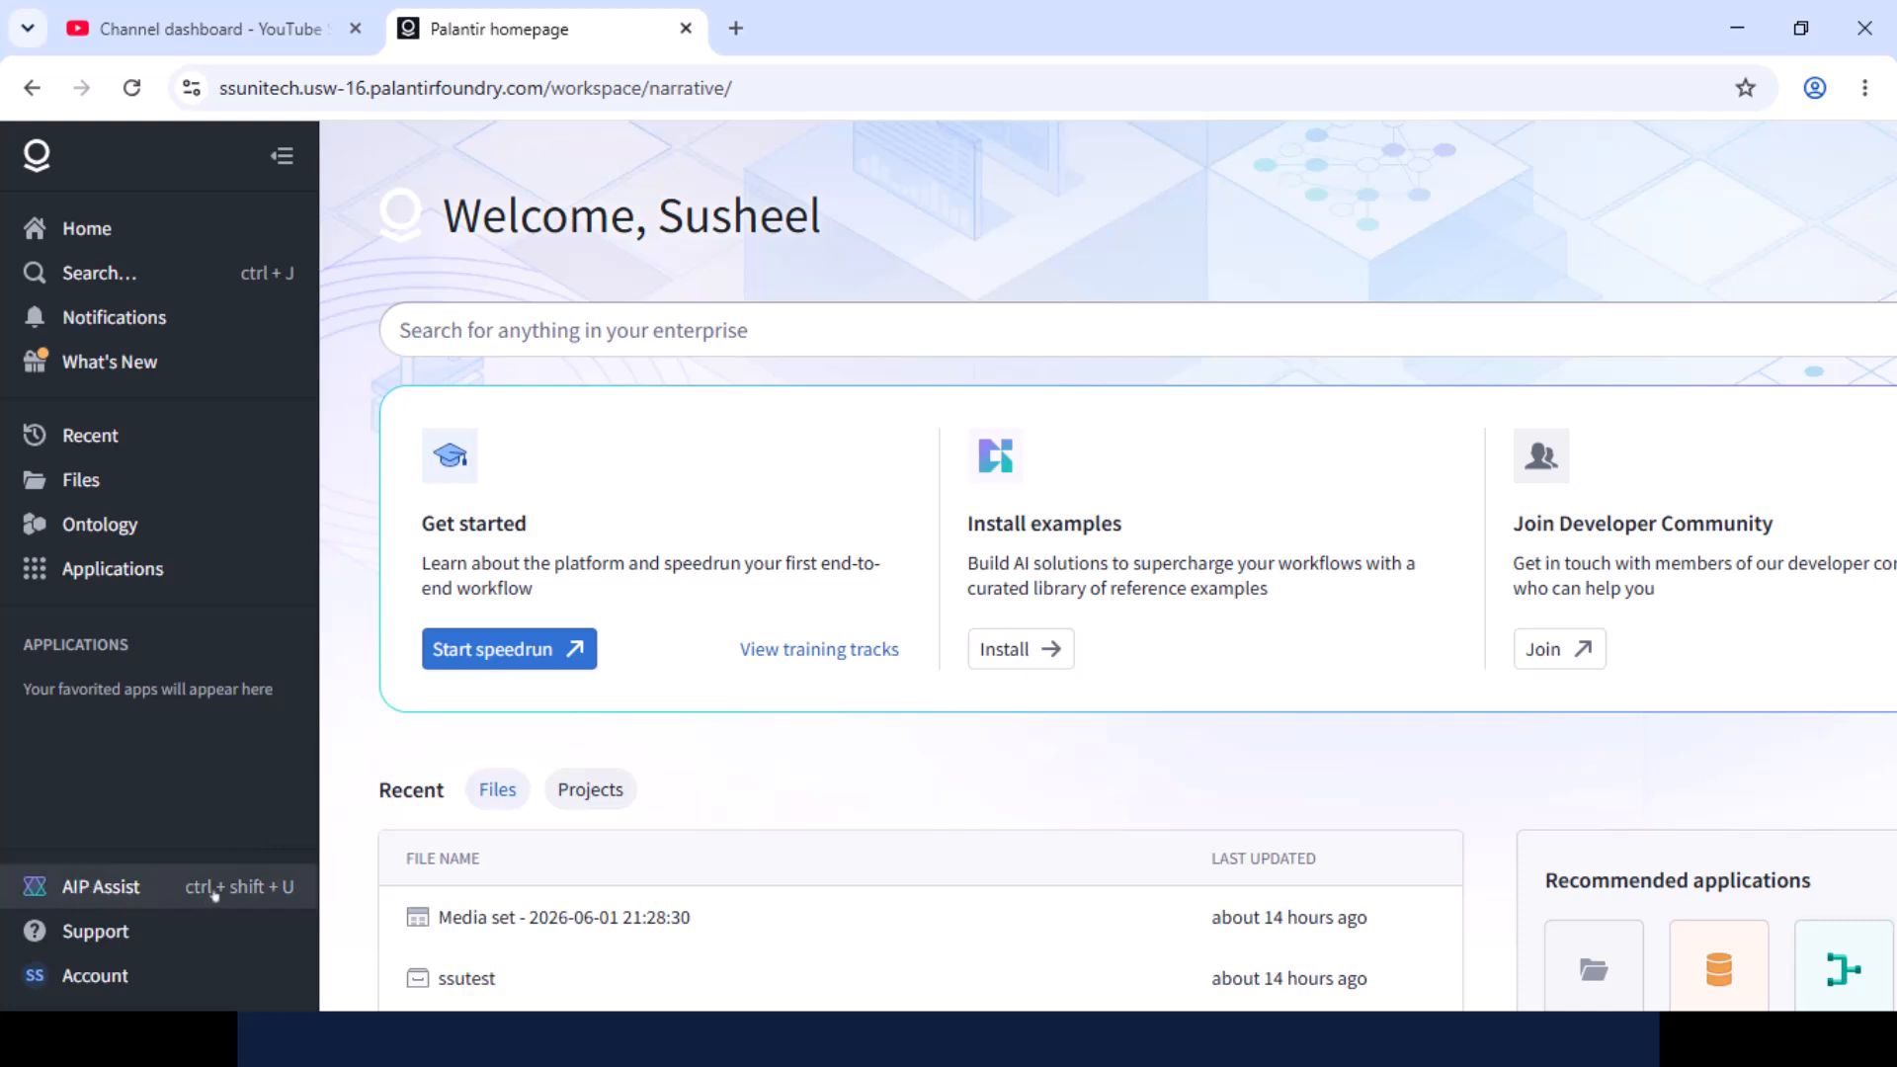
Open AIP Assist with the default assistant and ask the suggested question "How do I get my data into Foundry?".
{"action": "left_click", "coordinate": [151, 895]}
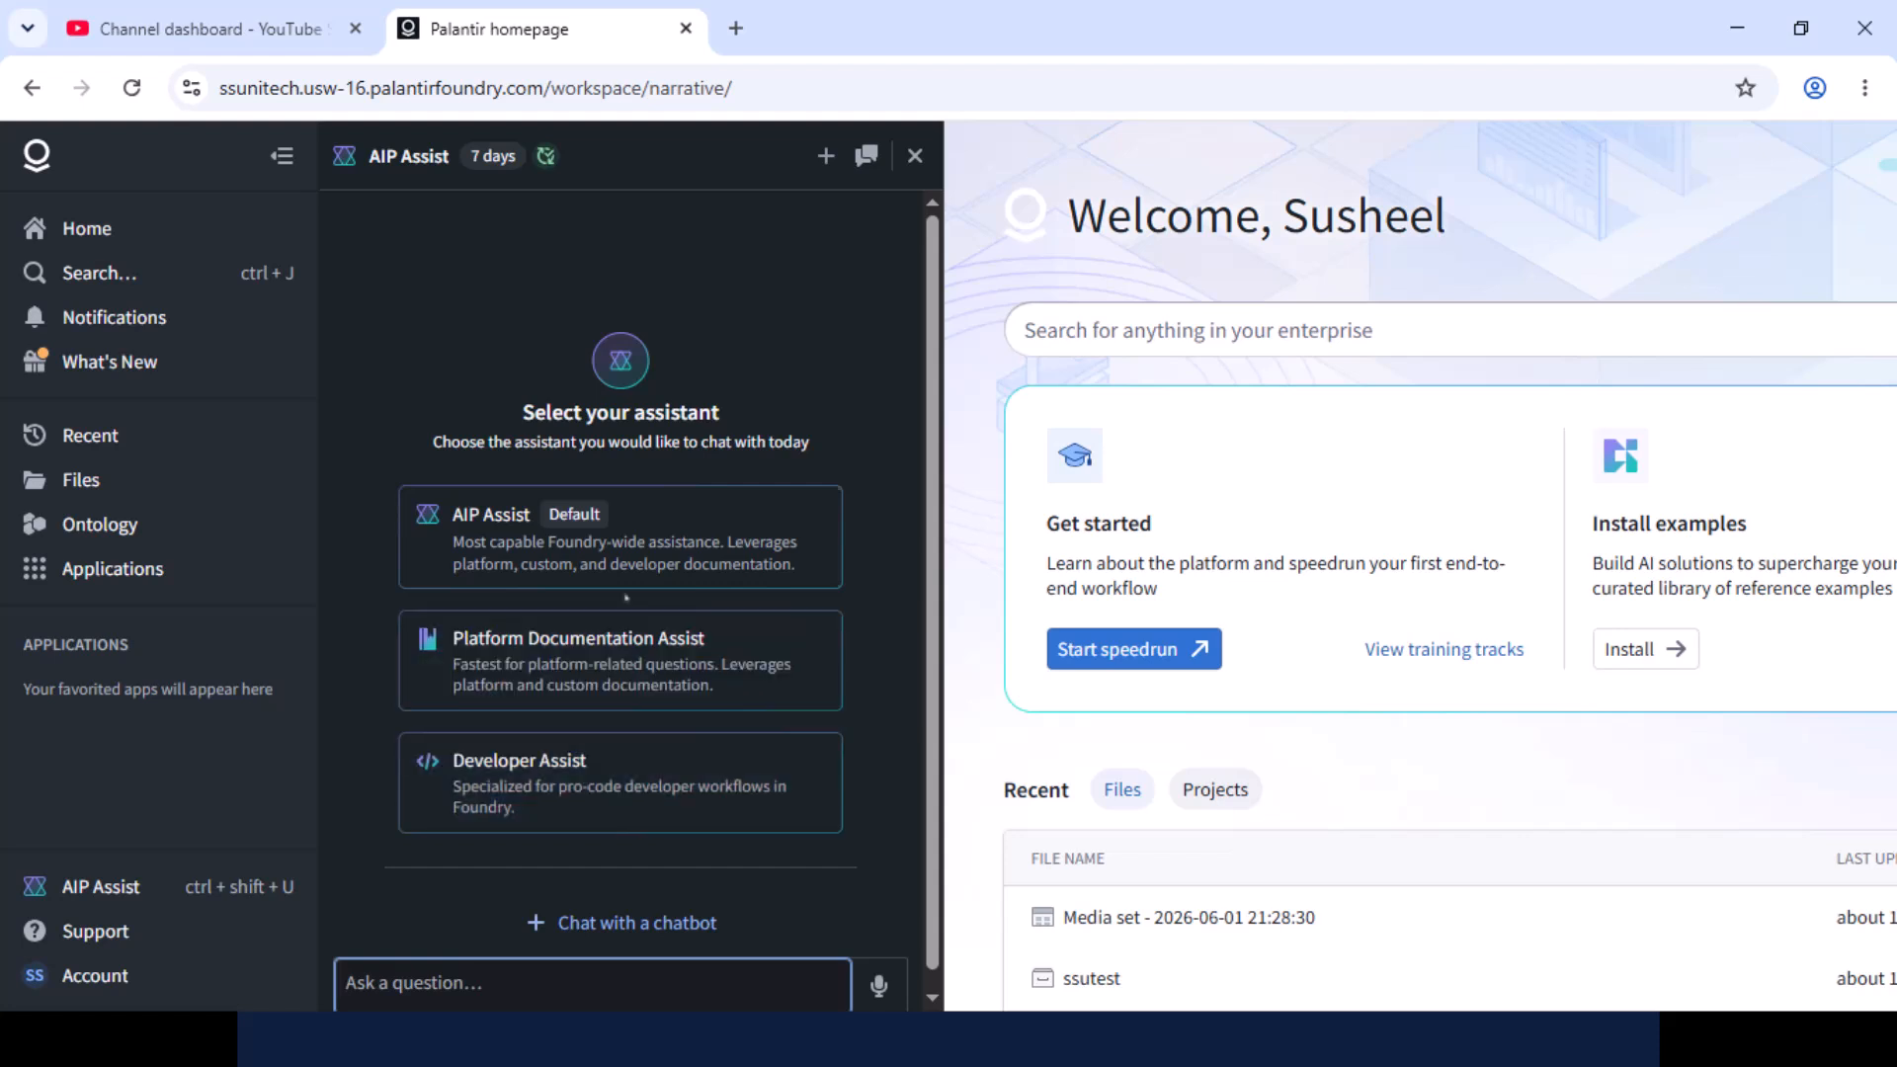
{"action": "left_click", "coordinate": [665, 525]}
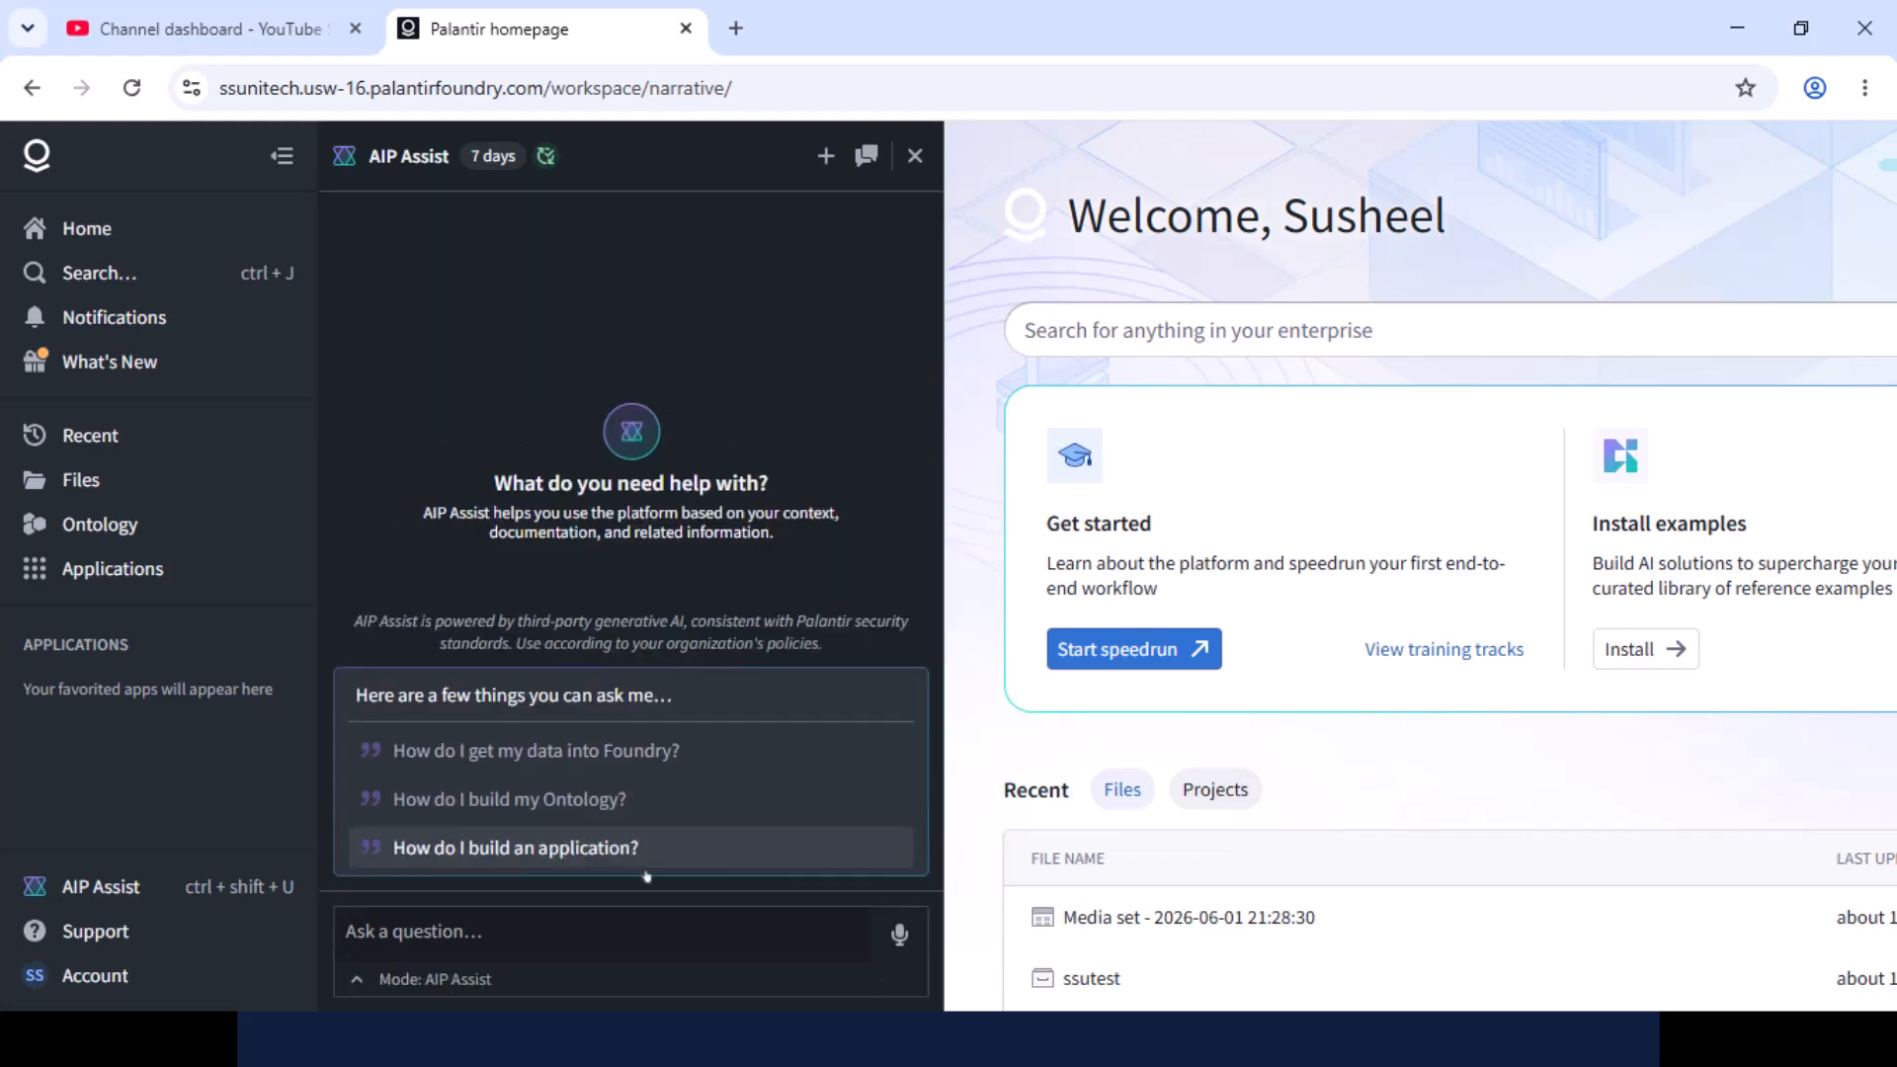
{"action": "left_click", "coordinate": [346, 931]}
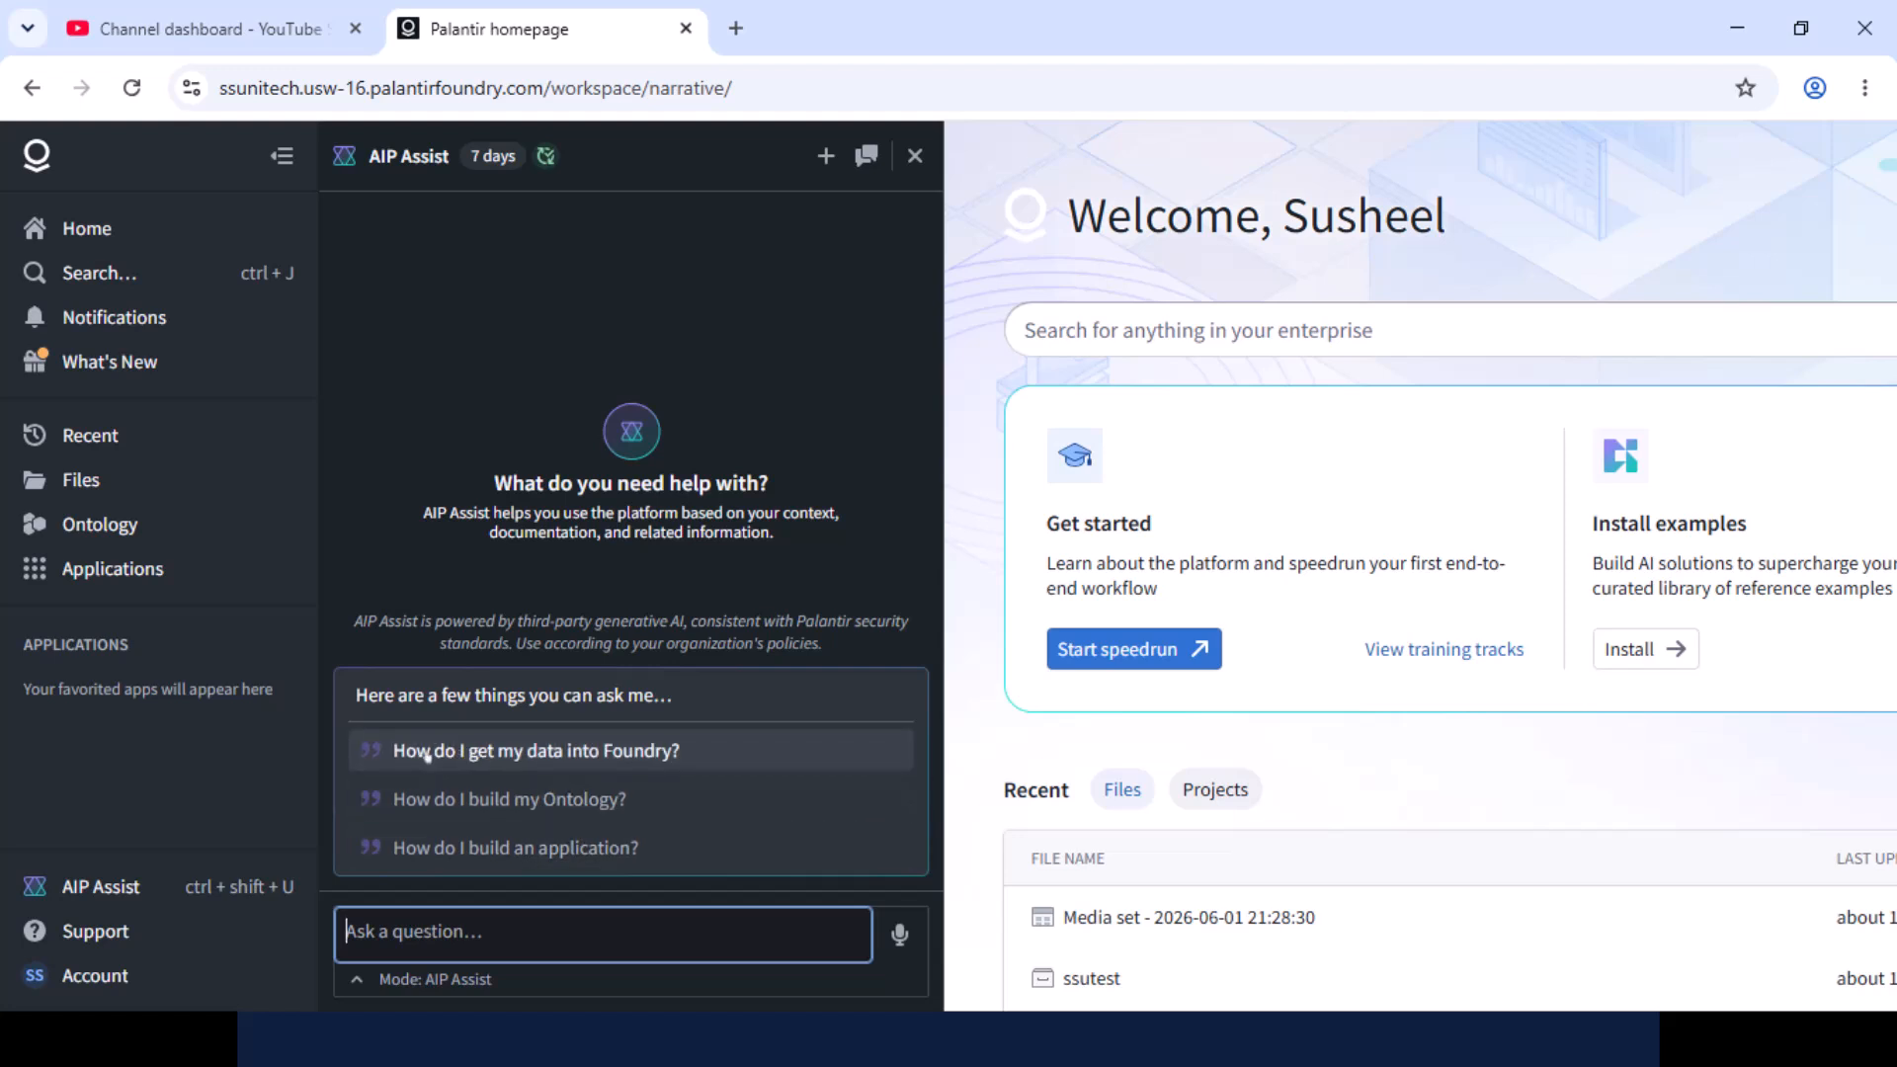
{"action": "left_click", "coordinate": [699, 754]}
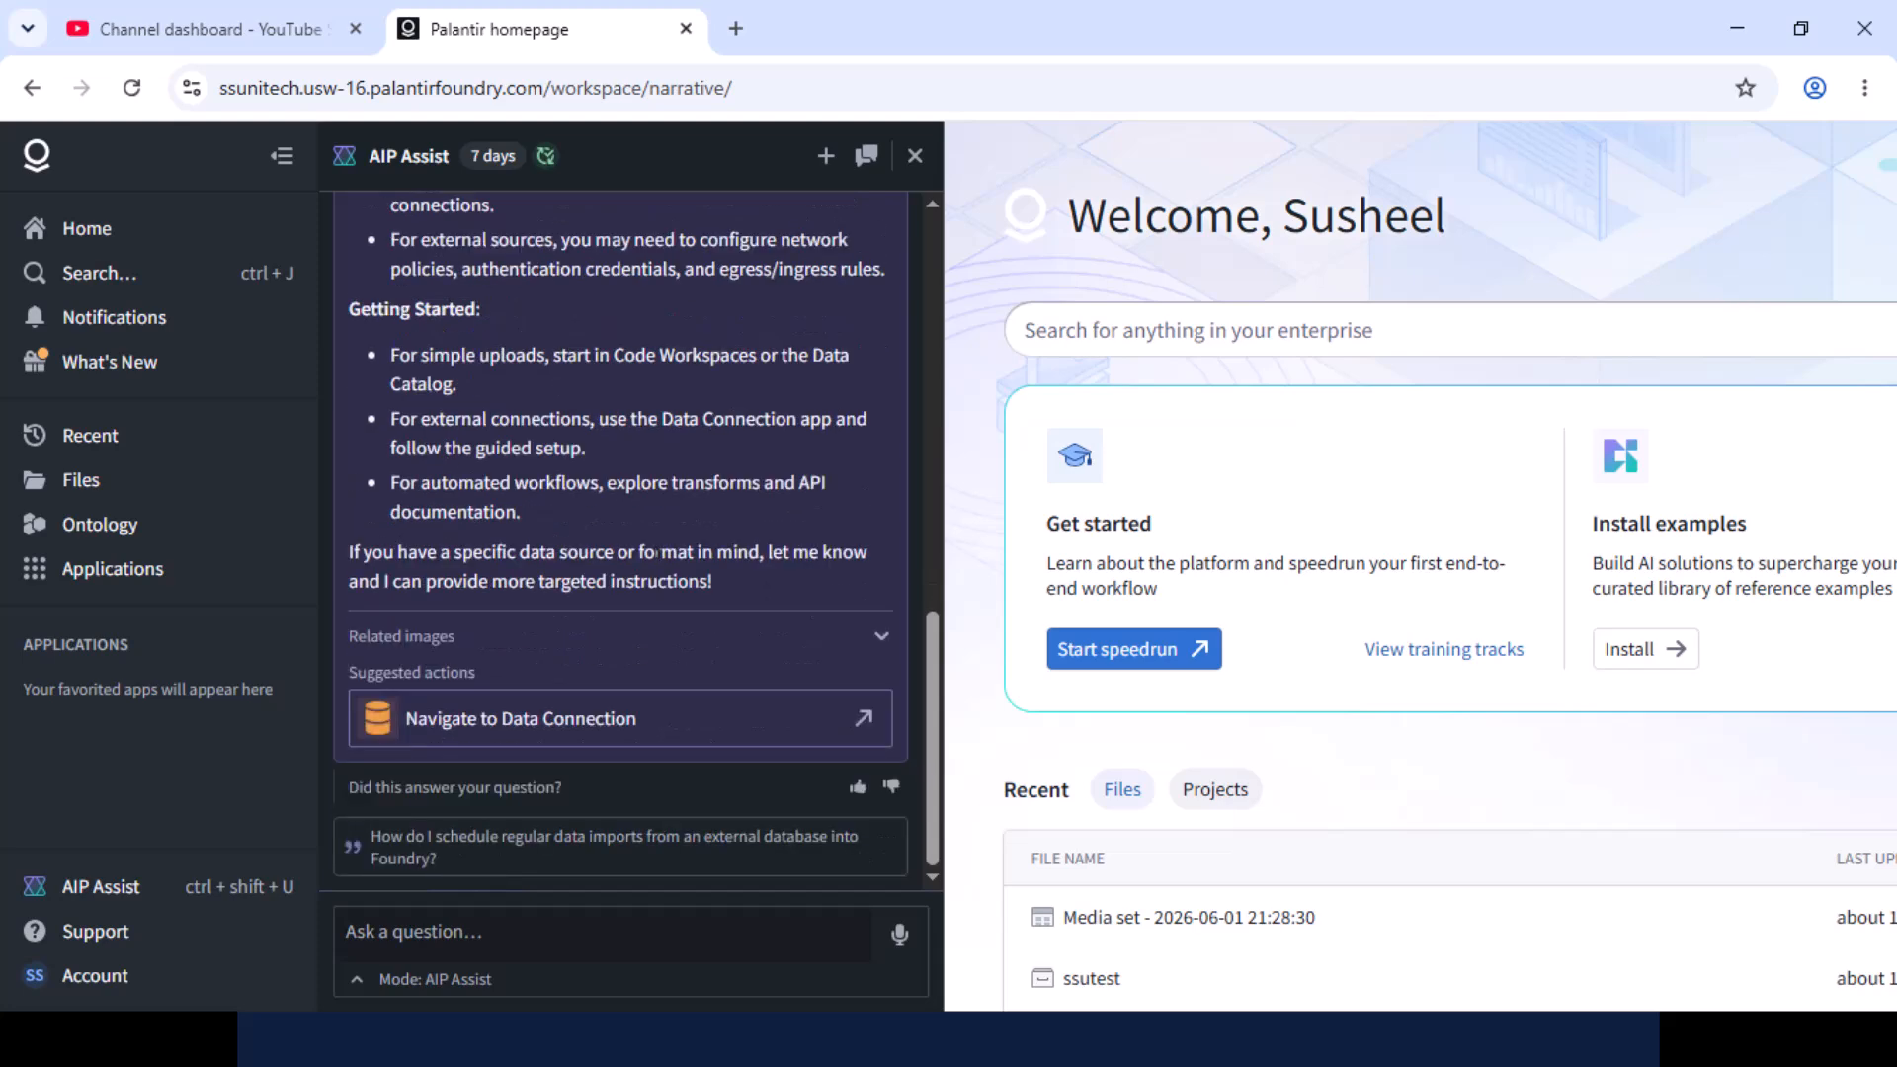
Review the assistant's answer from its beginning and close AIP Assist.
{"action": "scroll", "coordinate": [647, 553], "scroll_direction": "up", "scroll_amount": 10}
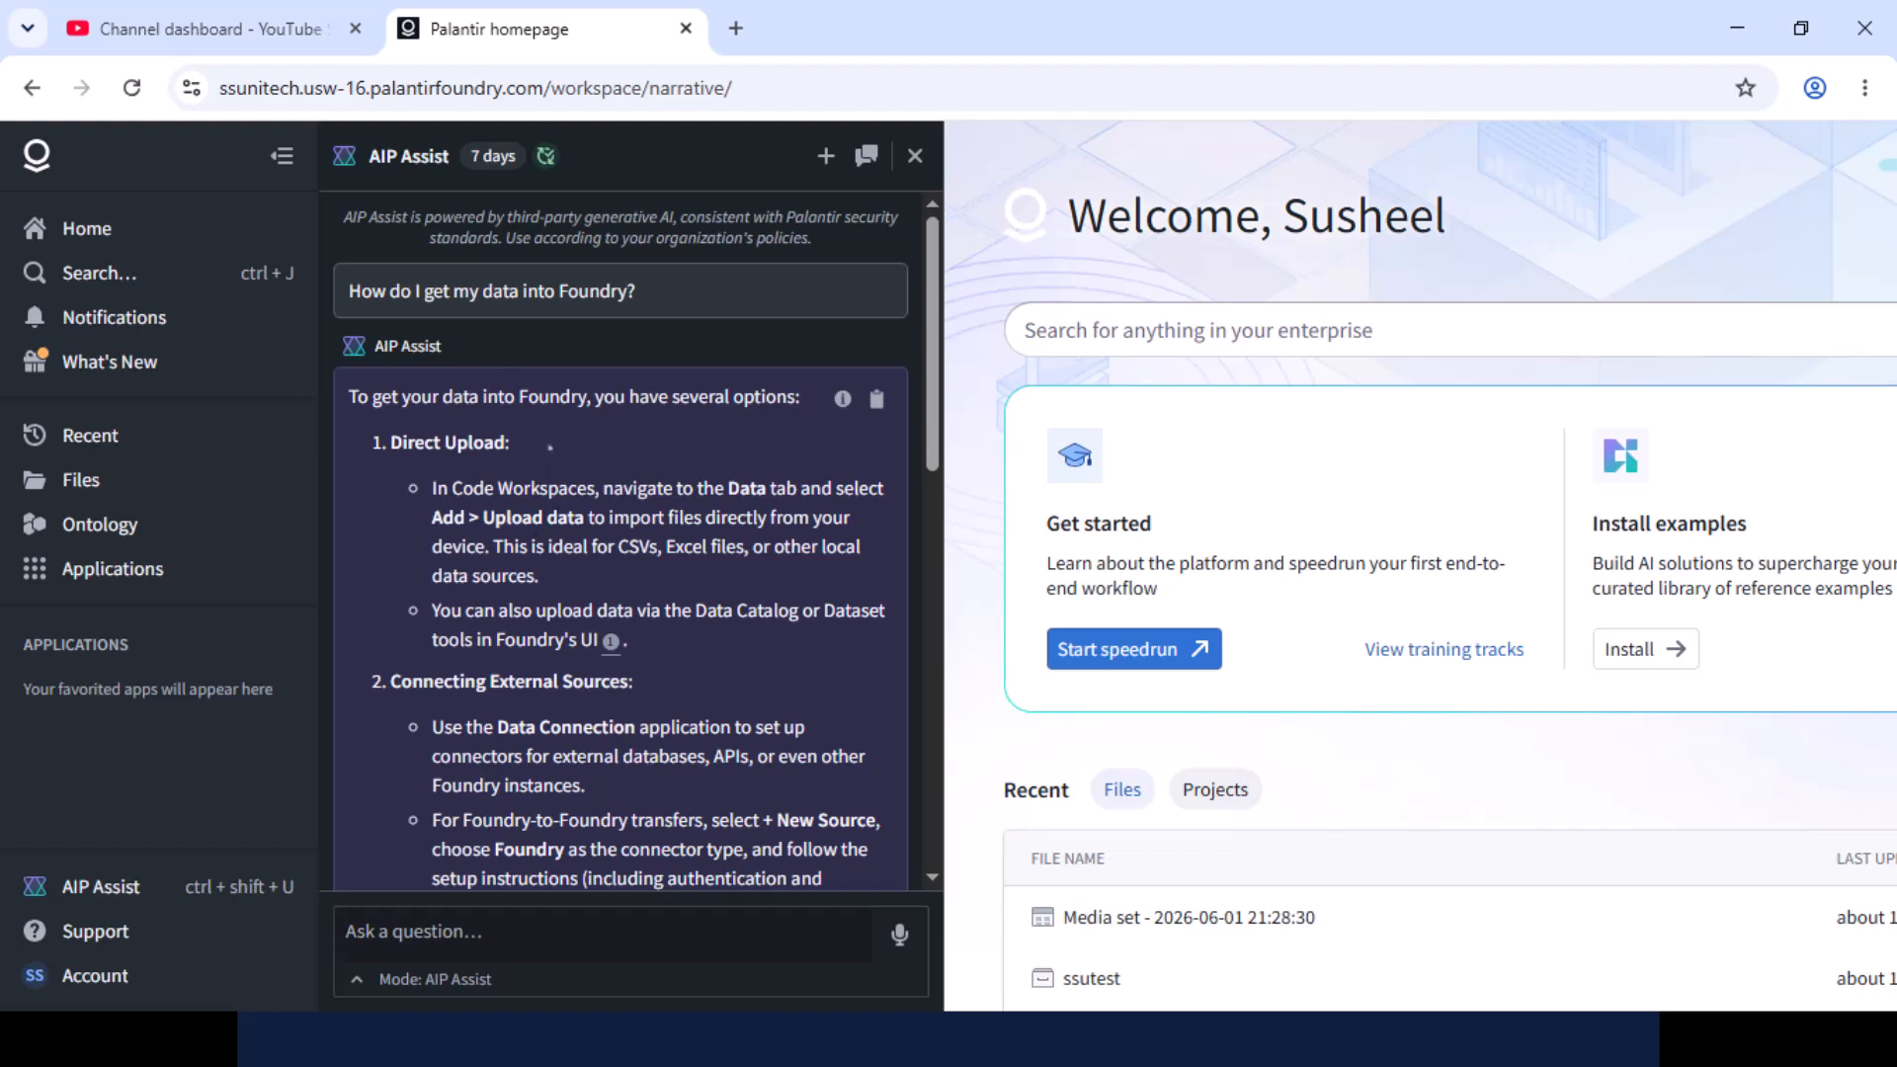
{"action": "mouse_move", "coordinate": [476, 158]}
{"action": "left_click", "coordinate": [914, 155]}
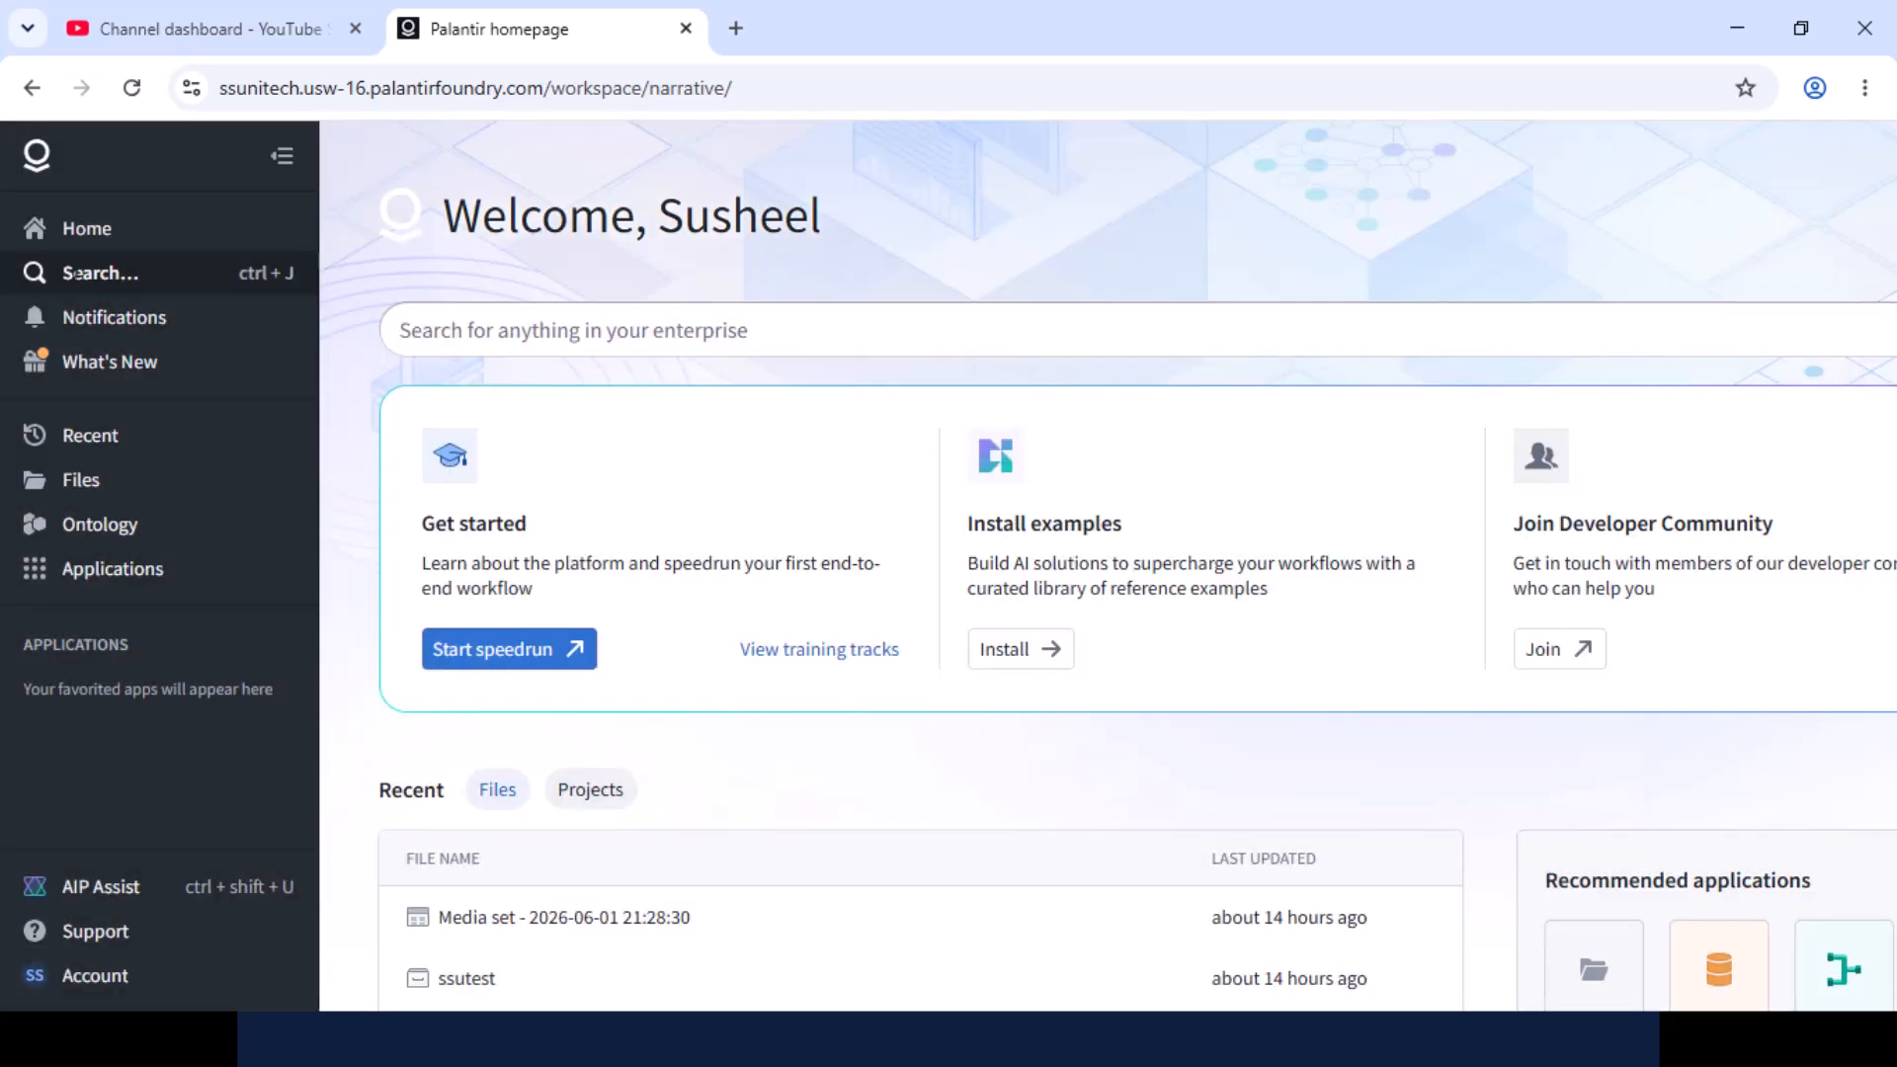
Search the platform for "contro", open the Control Panel app and skip its welcome tour.
{"action": "left_click", "coordinate": [77, 287]}
{"action": "type", "text": "contro"}
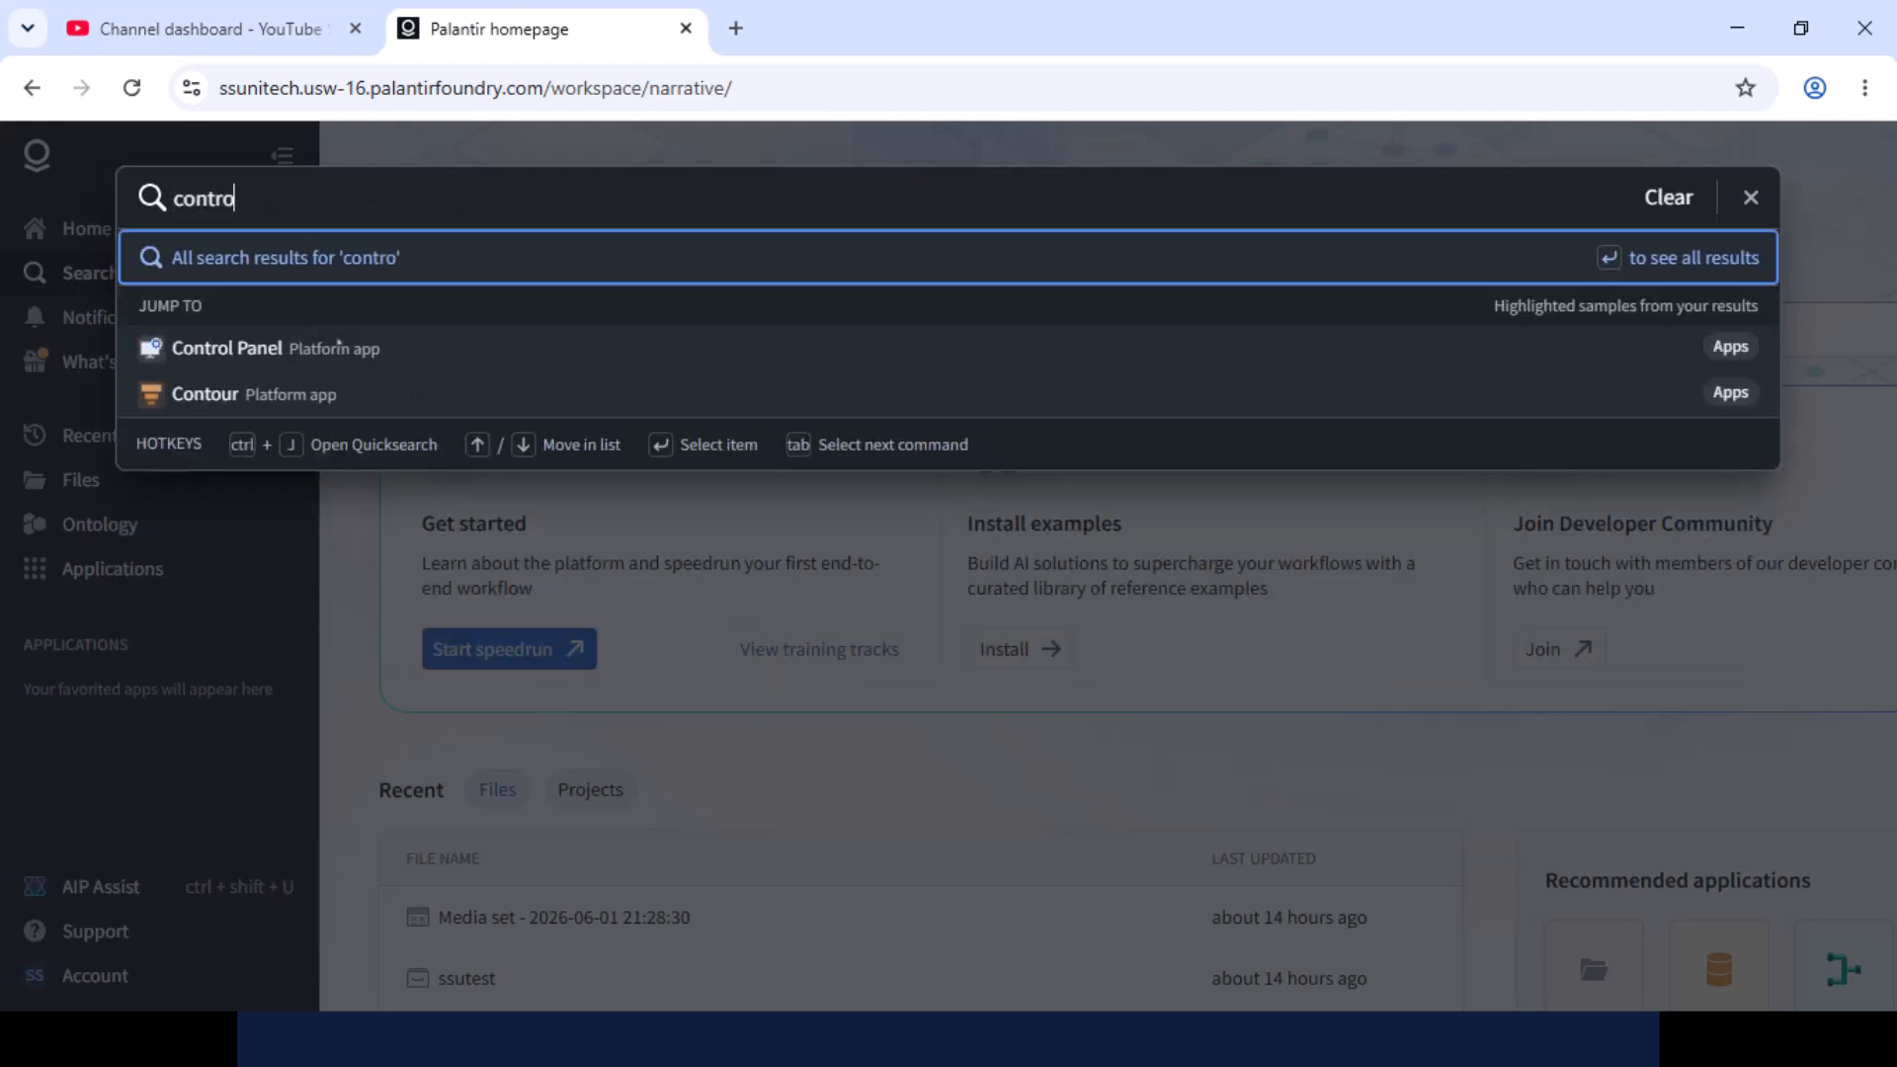
{"action": "left_click", "coordinate": [364, 350]}
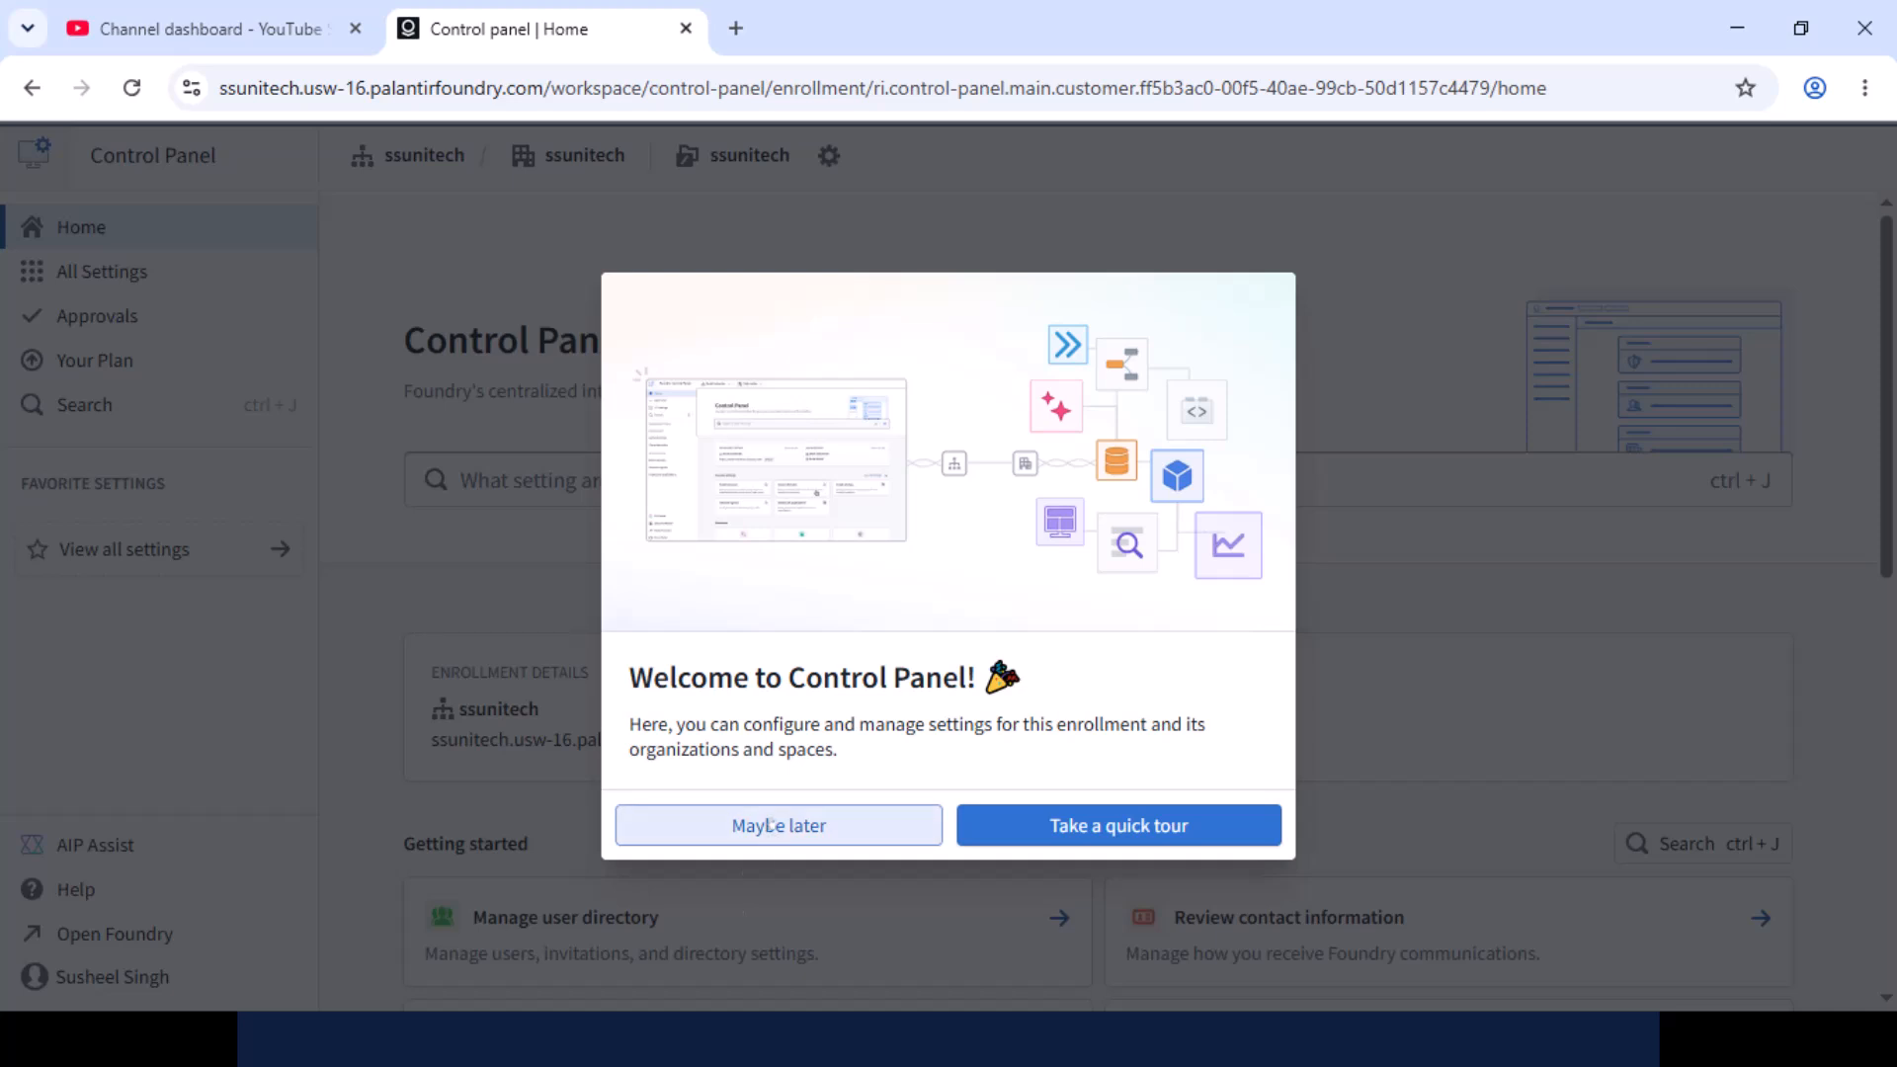
{"action": "left_click", "coordinate": [770, 826]}
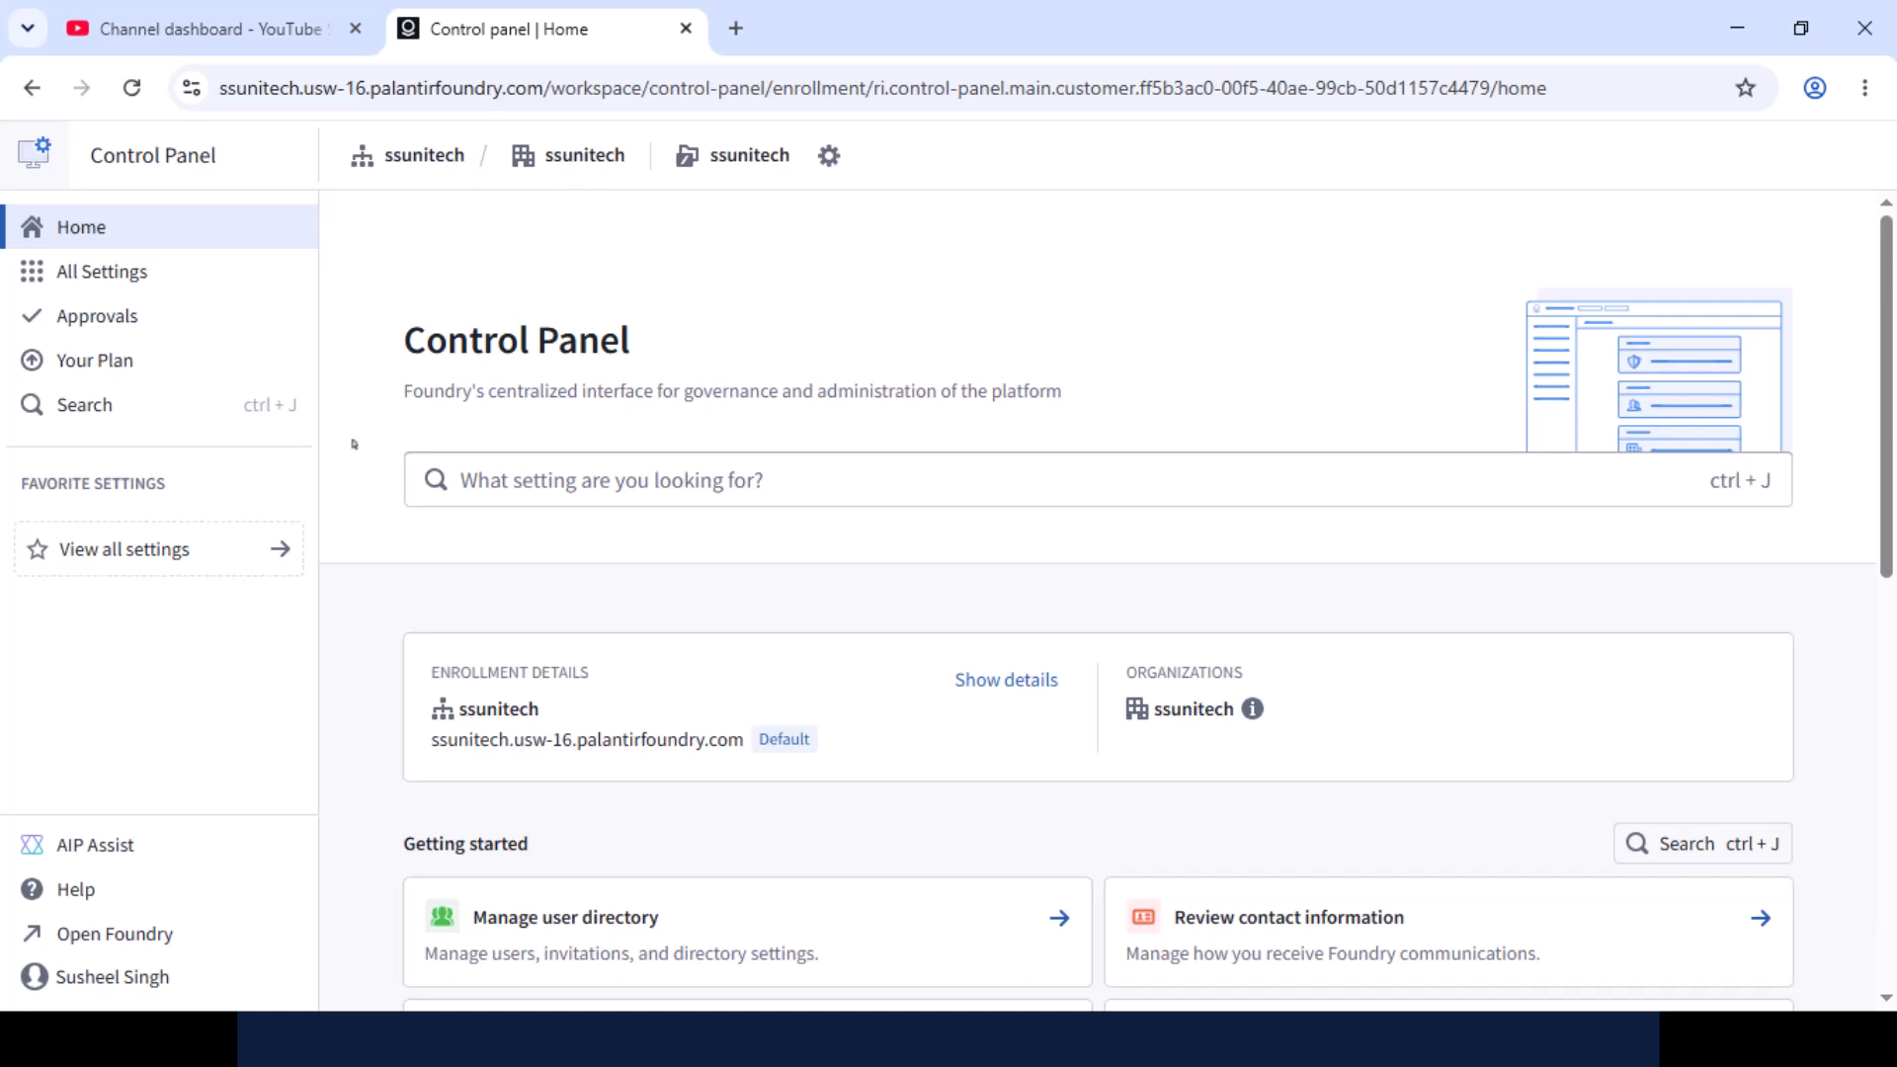
Open the user directory management page and examine the user list, including the listed user's last login date and status.
{"action": "scroll", "coordinate": [354, 444], "scroll_direction": "down", "scroll_amount": 4}
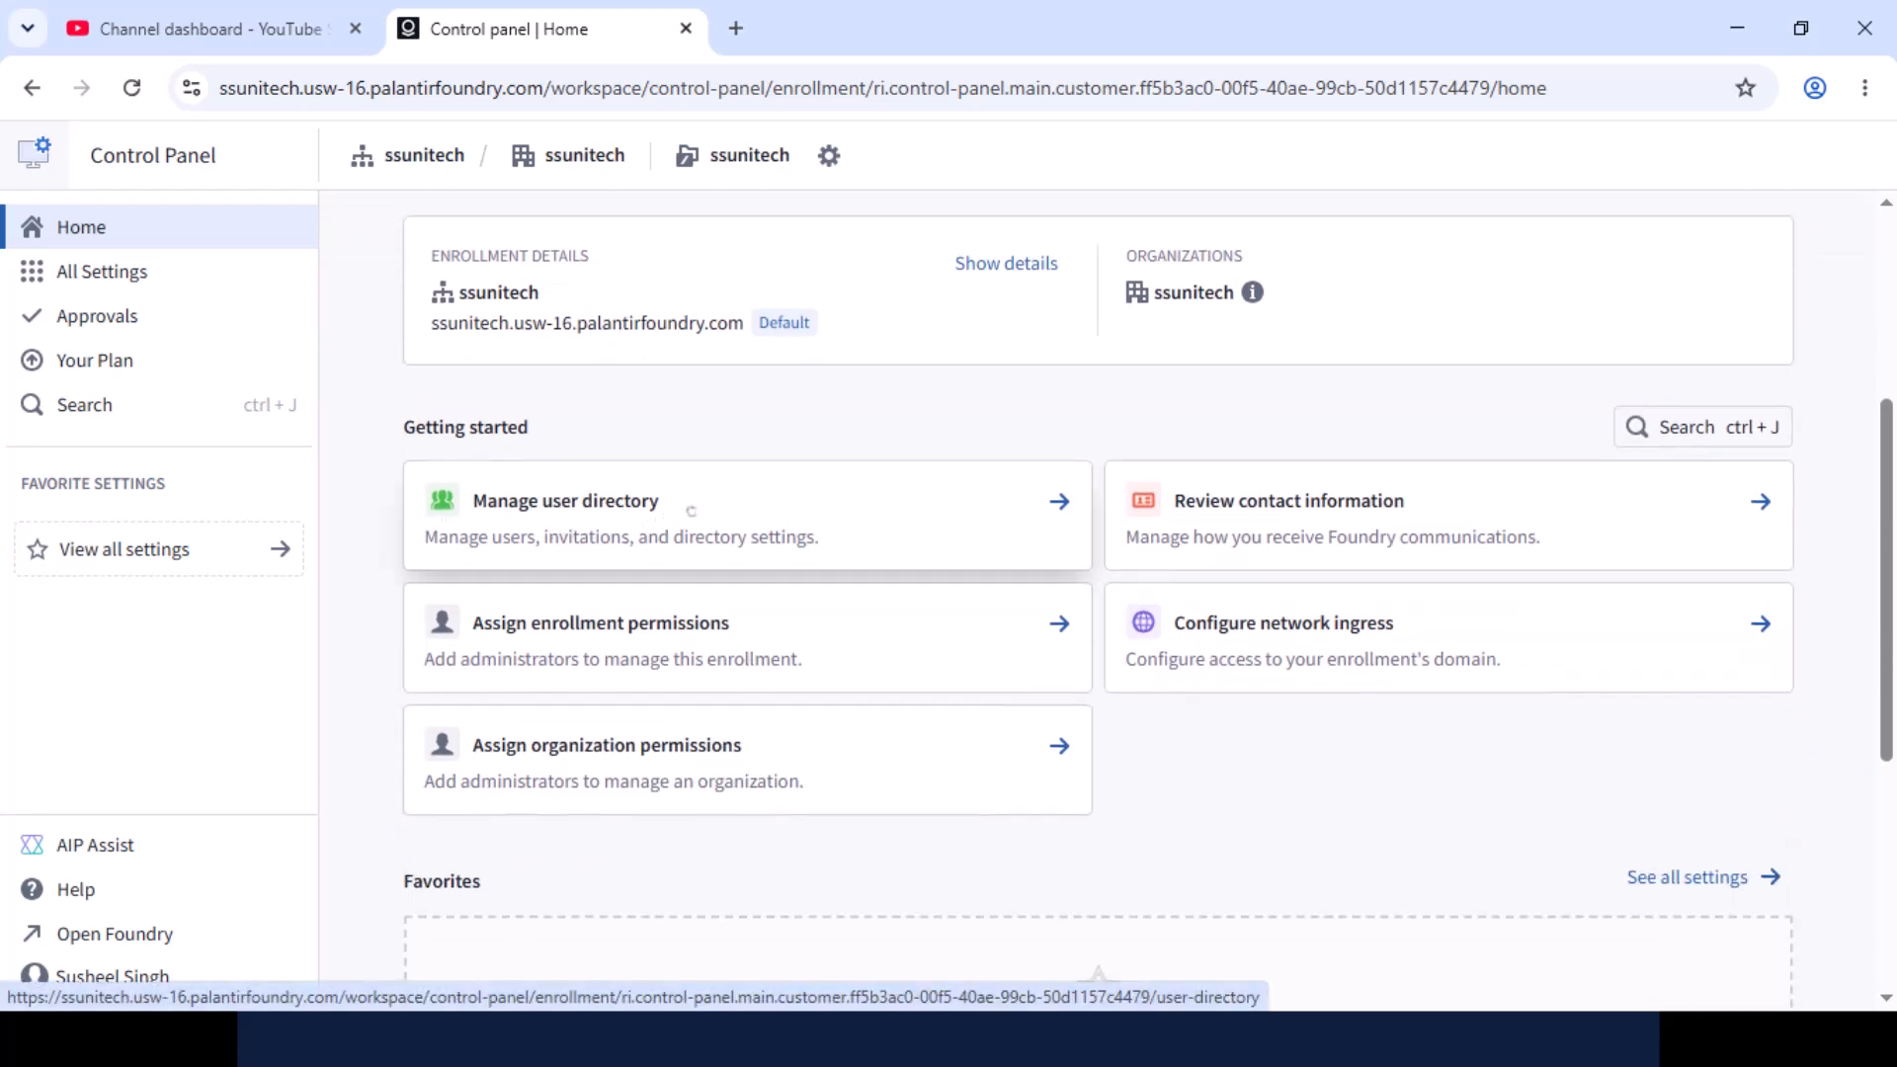
{"action": "left_click", "coordinate": [689, 510]}
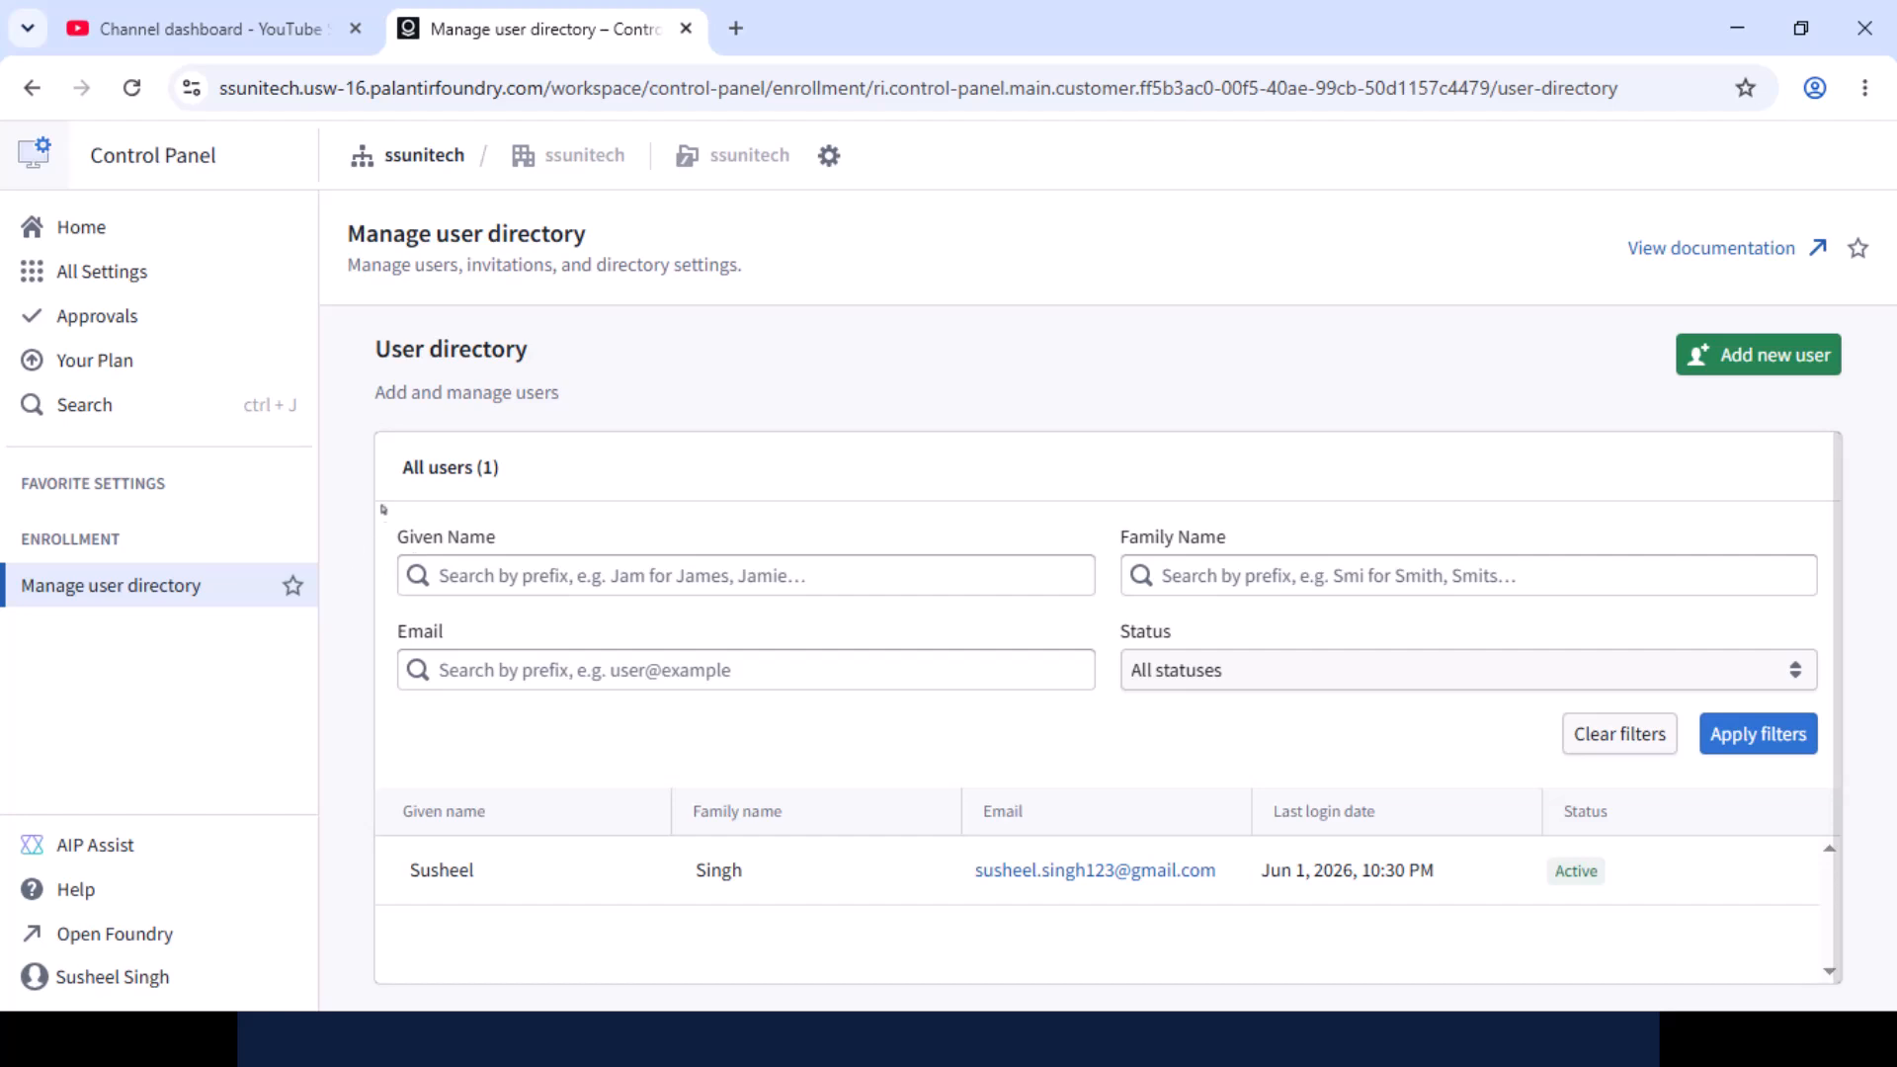
{"action": "left_click_drag", "start_coordinate": [424, 468], "coordinate": [532, 473]}
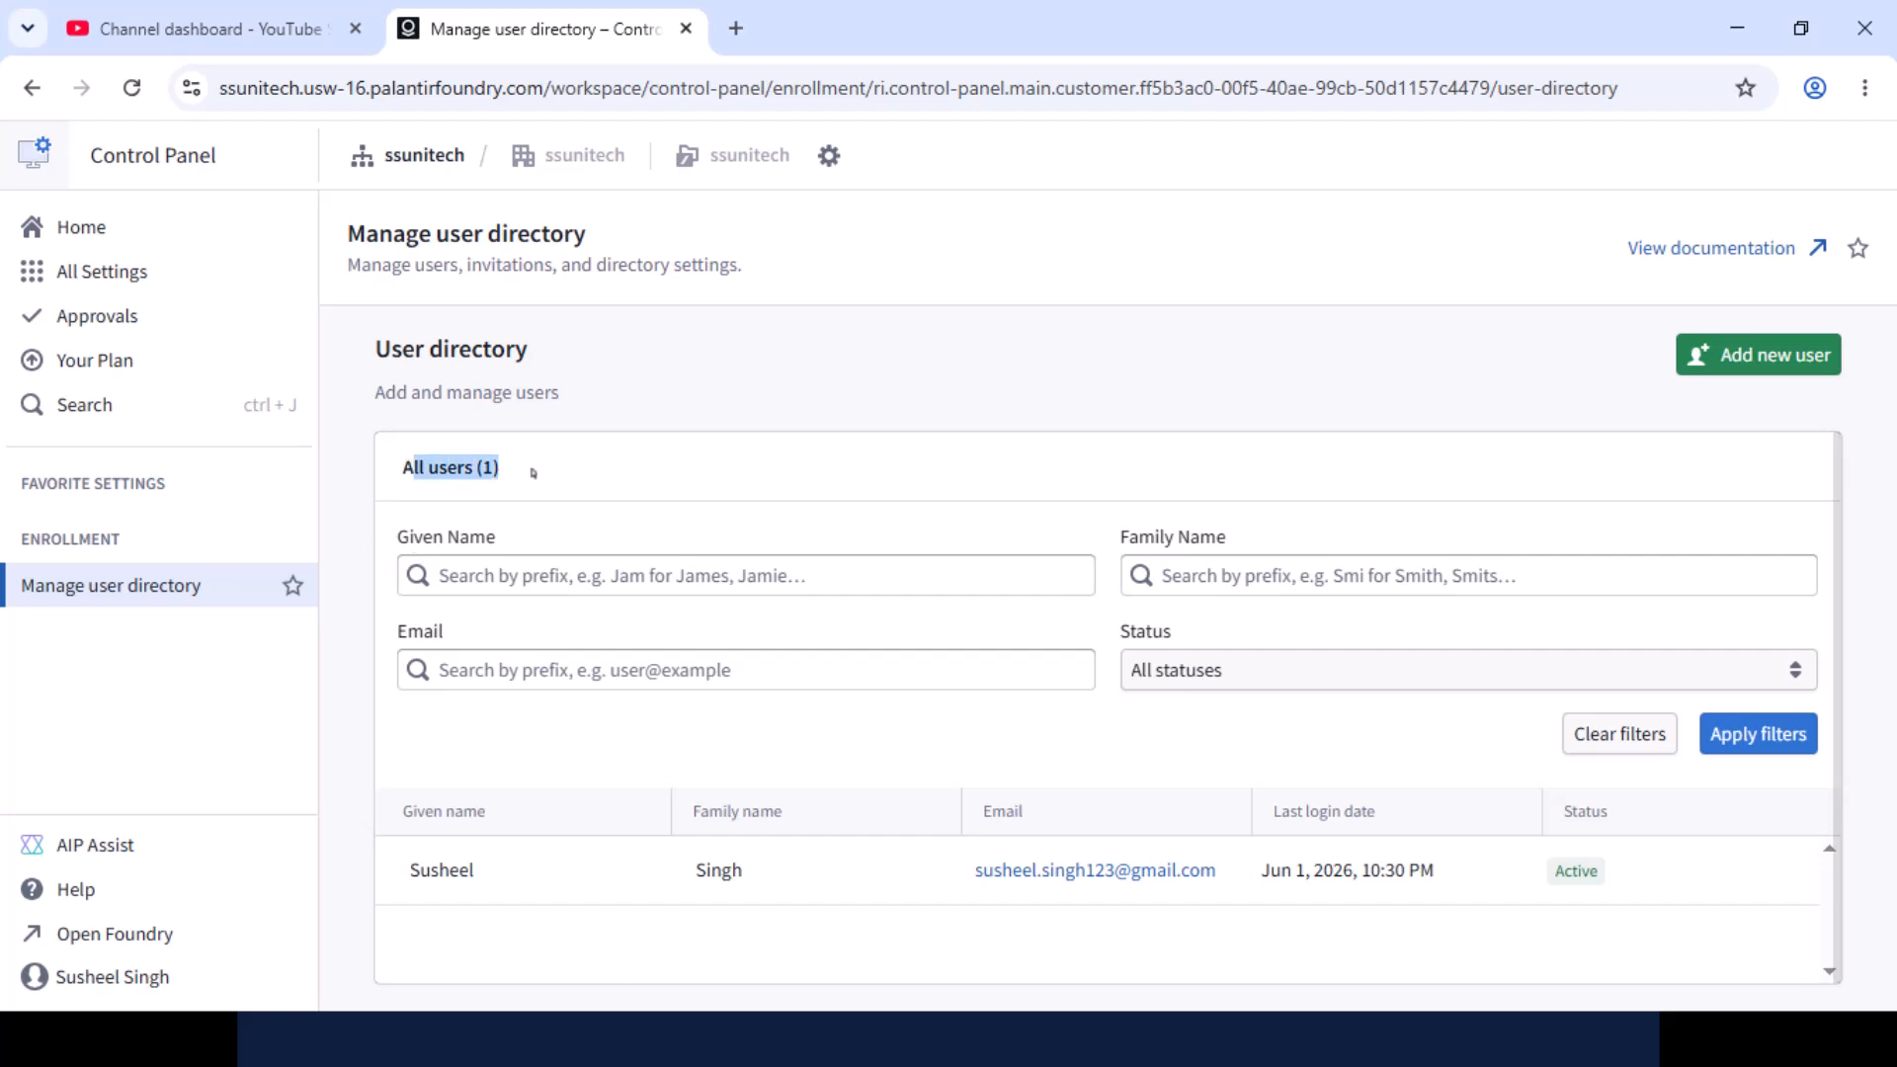
{"action": "left_click", "coordinate": [541, 478]}
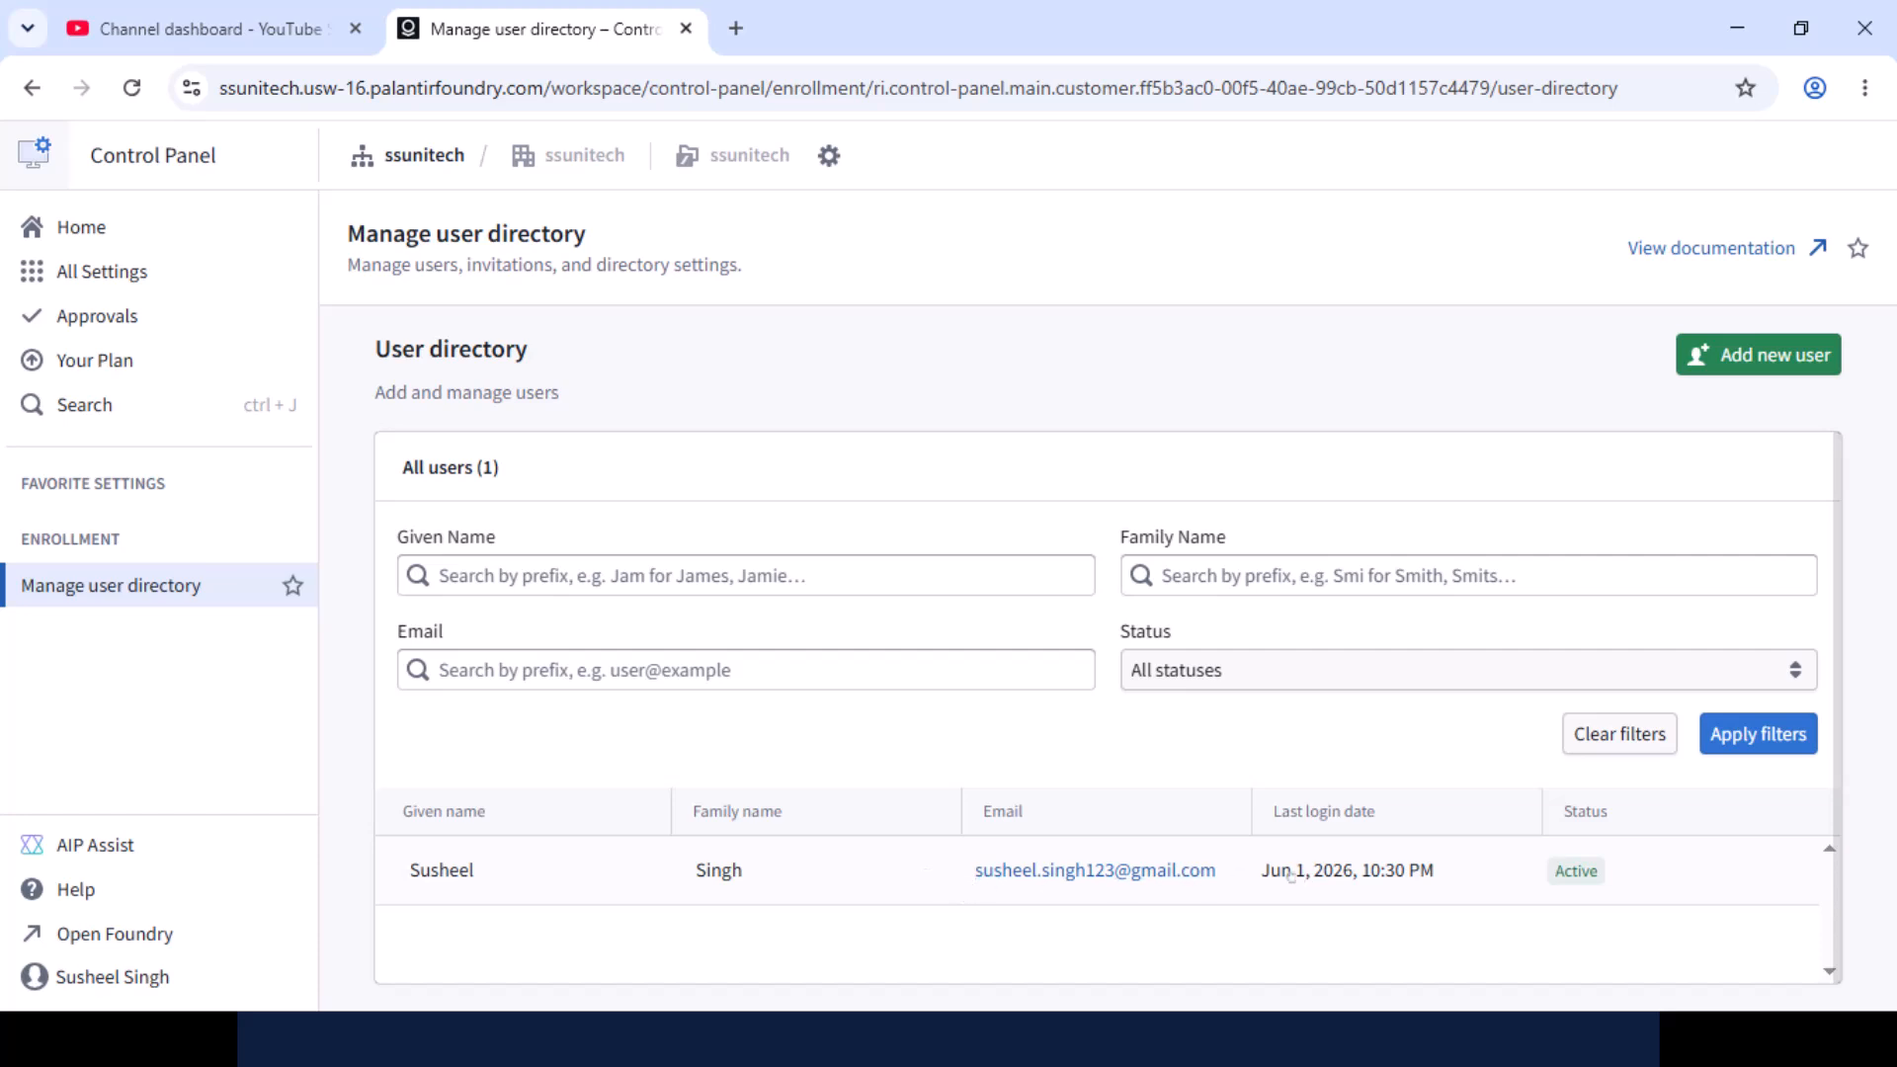
{"action": "left_click_drag", "start_coordinate": [1281, 882], "coordinate": [1440, 882]}
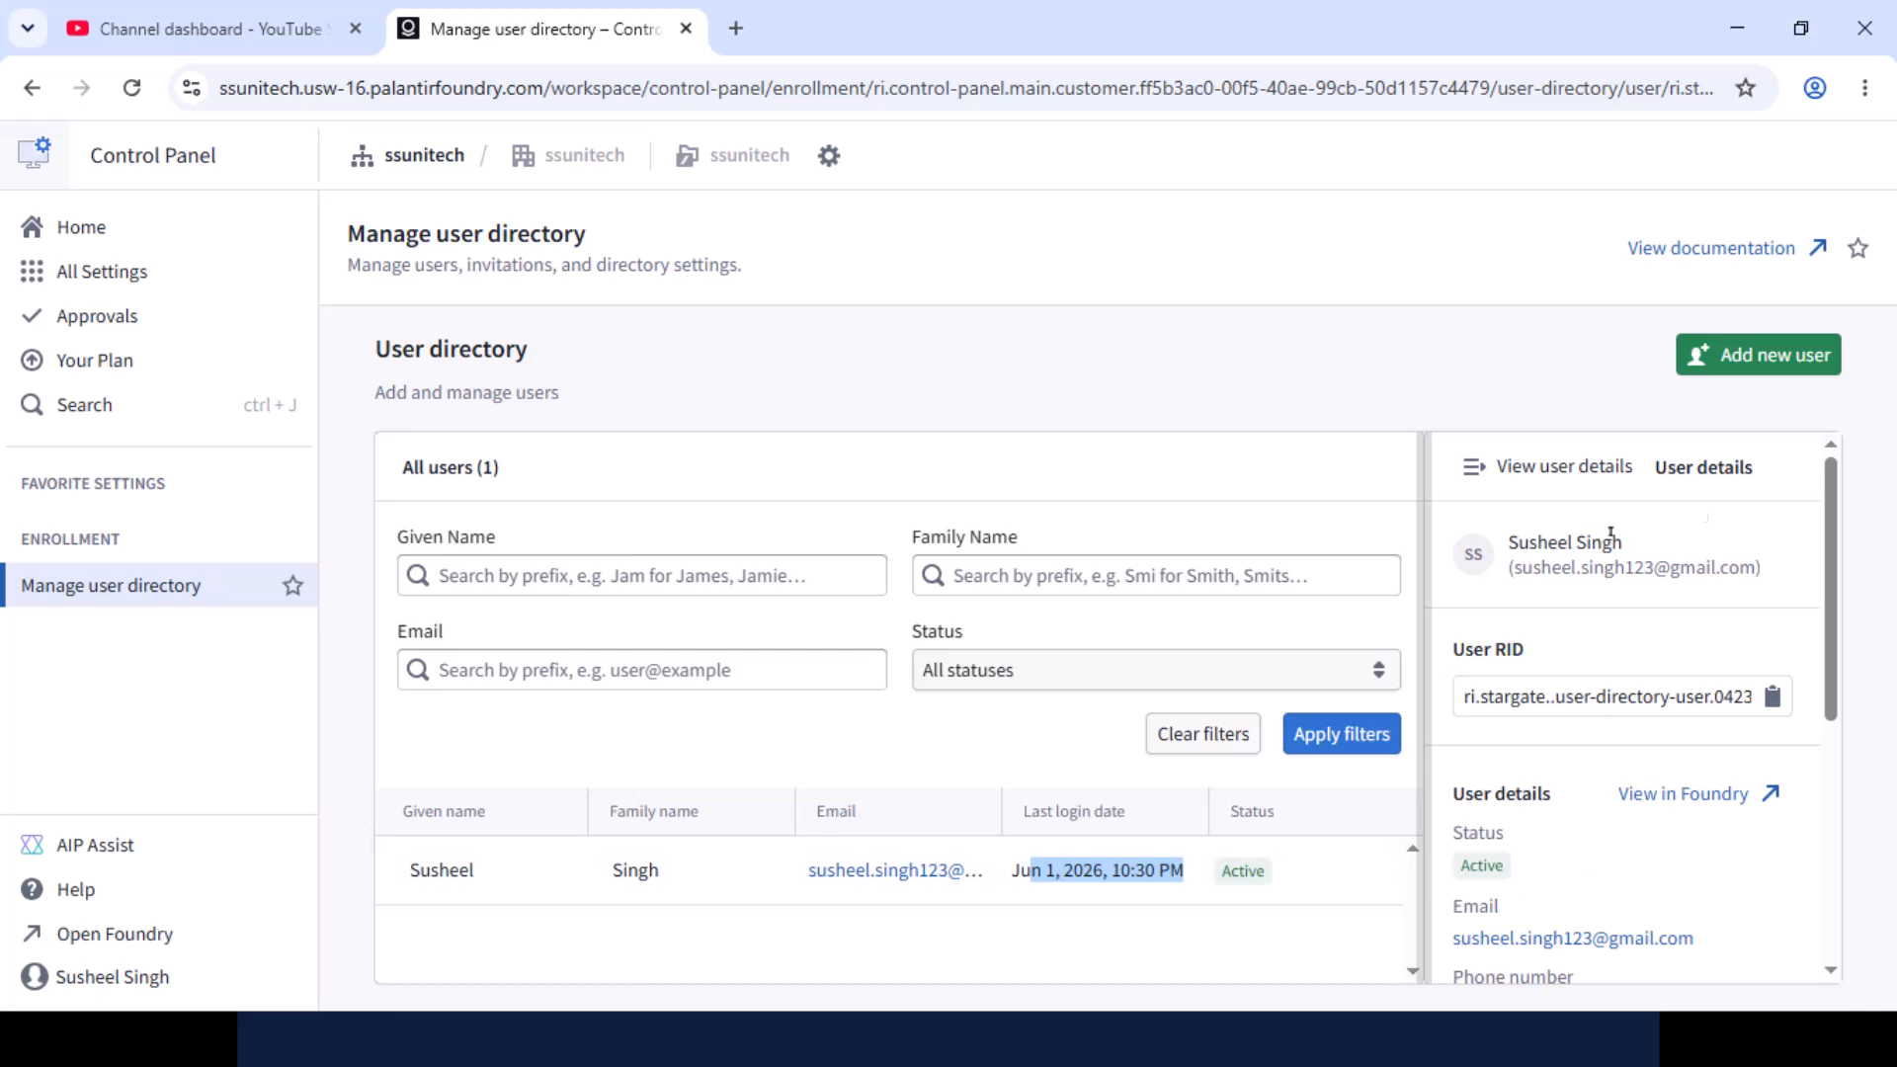
{"action": "double_click", "coordinate": [1234, 881]}
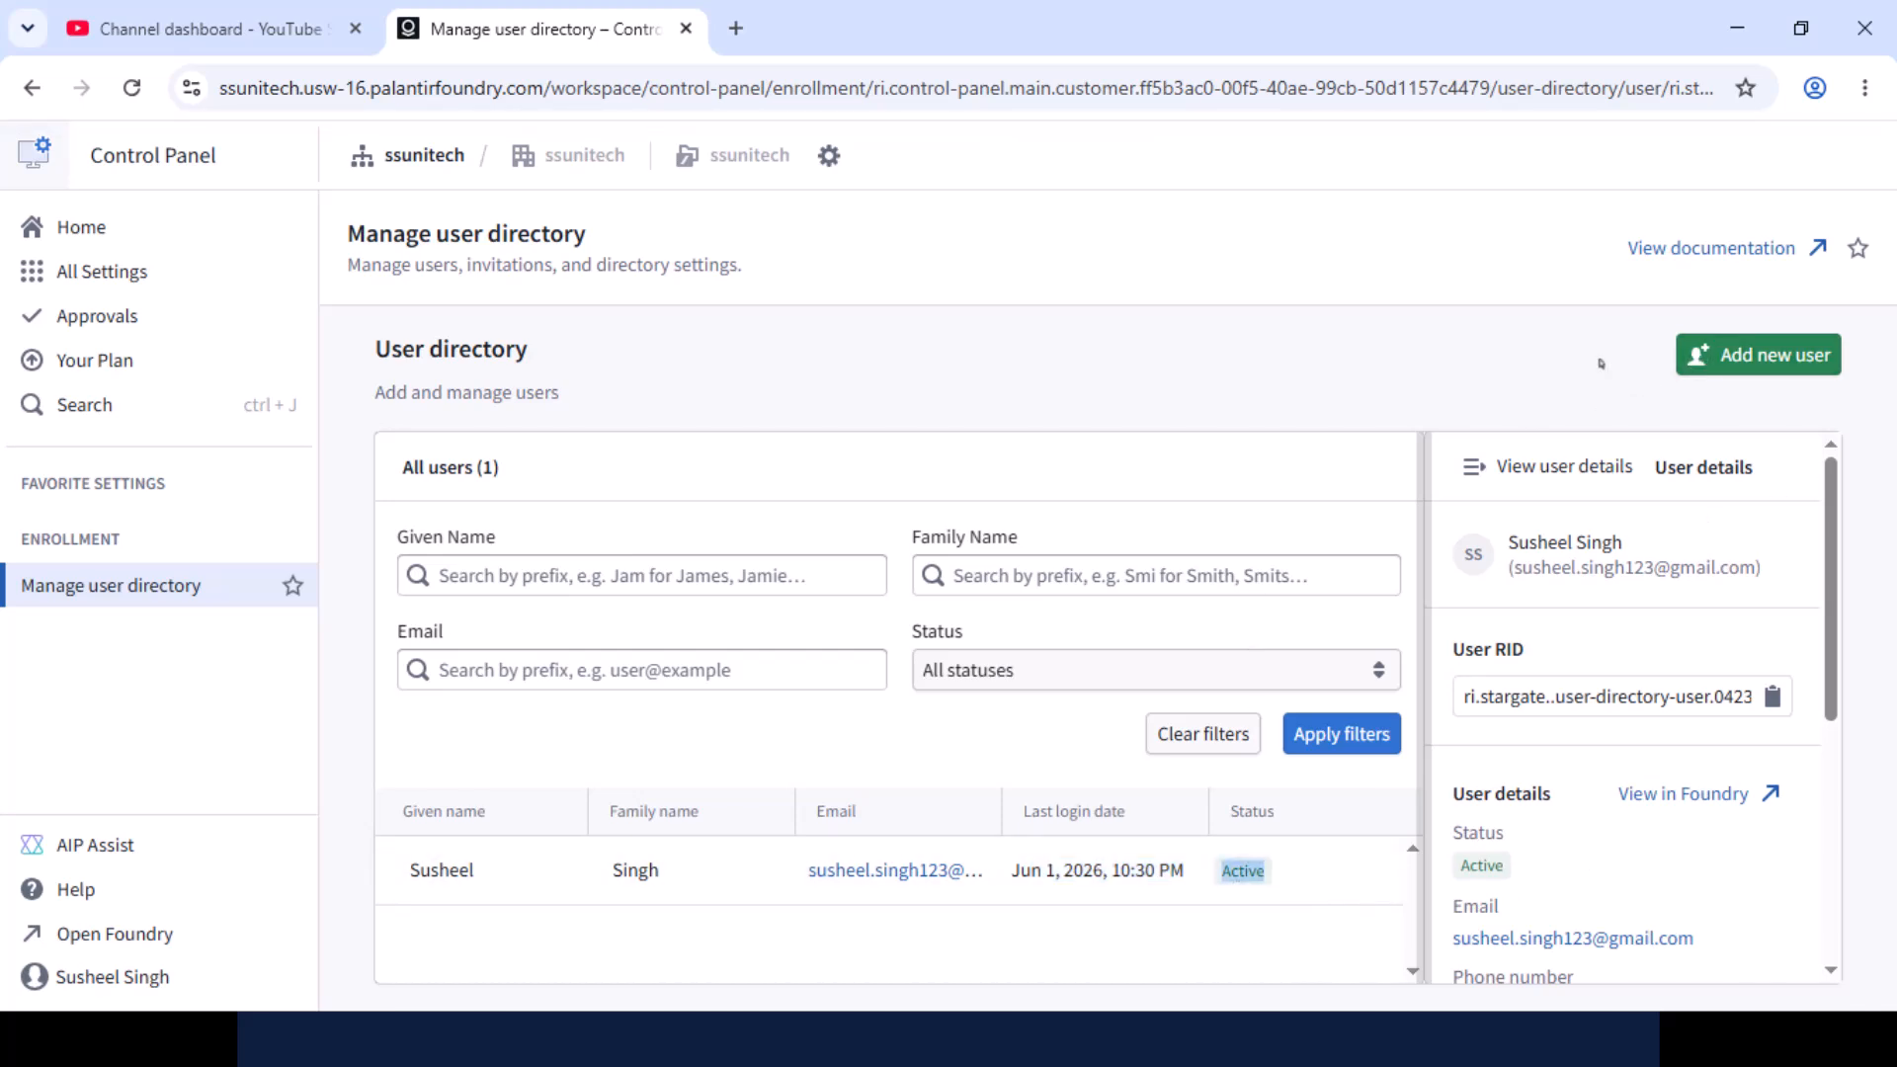
Return to the Control Panel home, open the enrollment permissions and look through the default roles.
{"action": "left_click", "coordinate": [31, 87]}
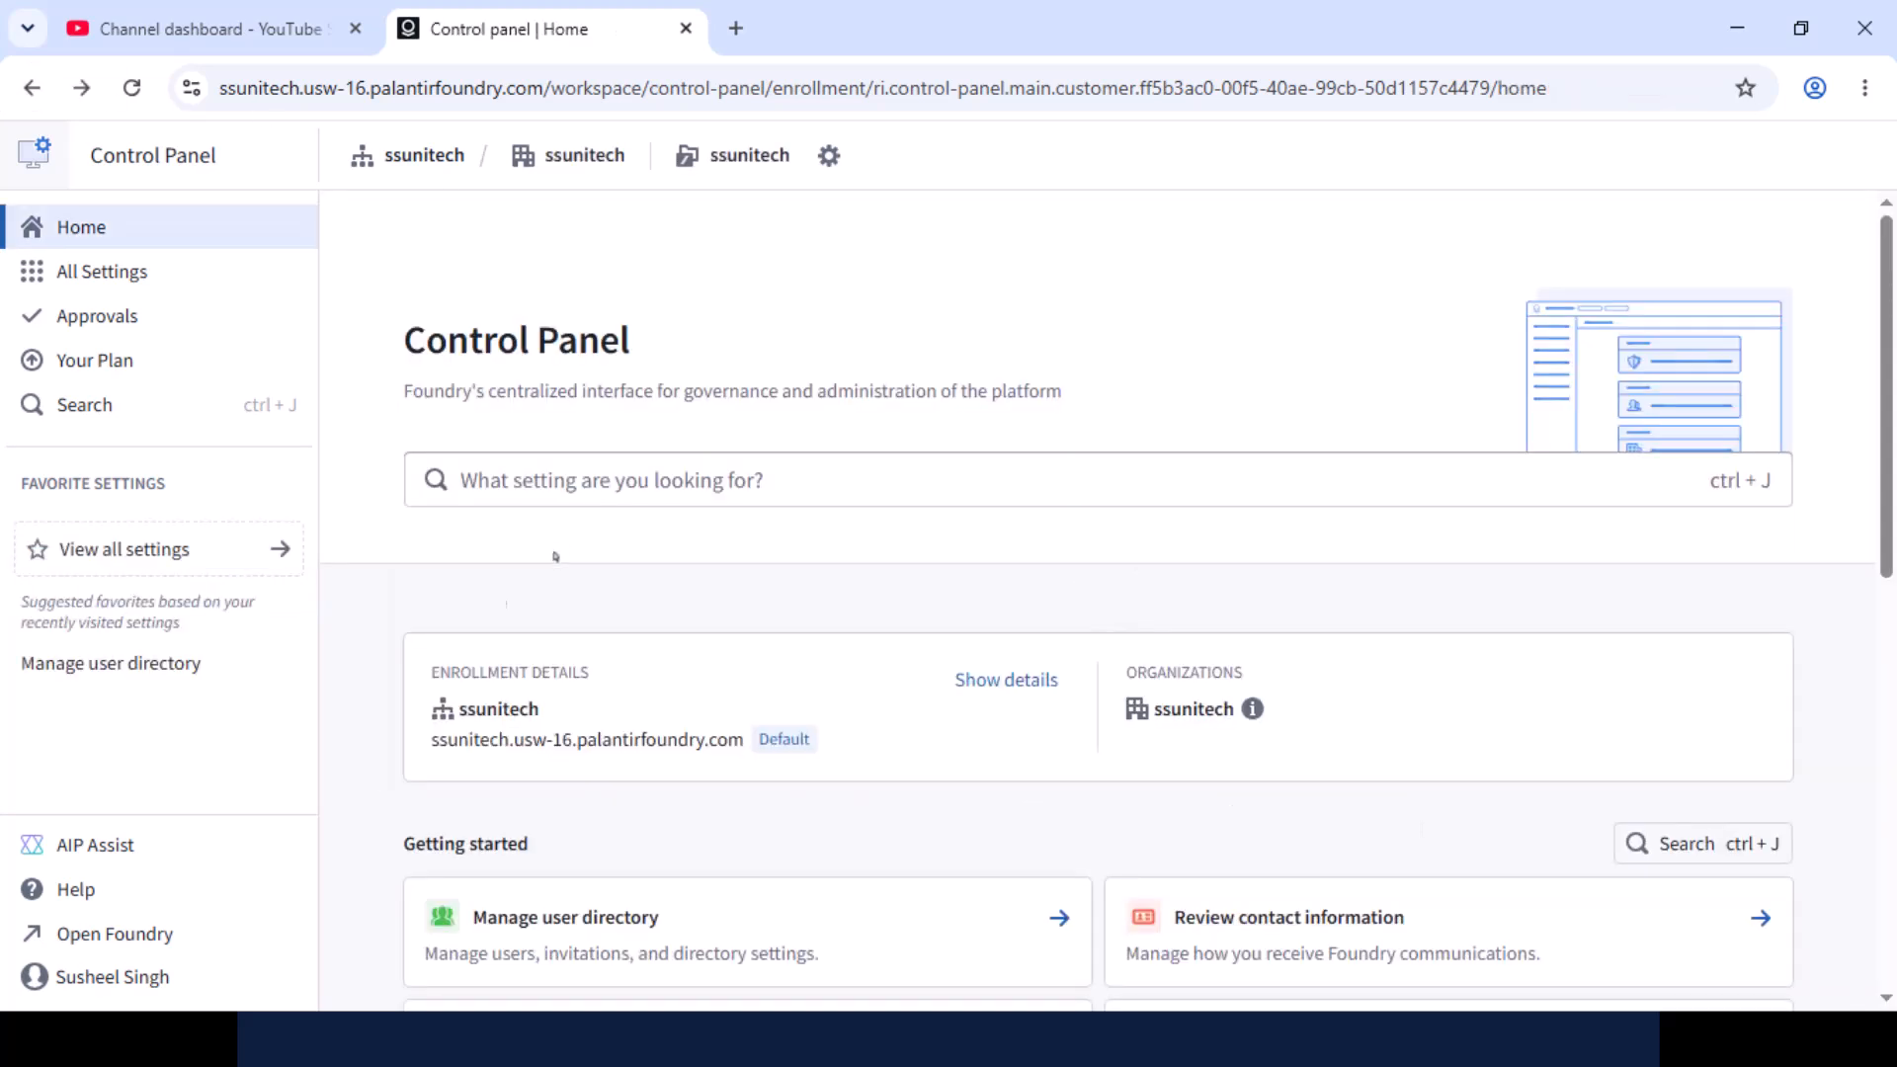
{"action": "scroll", "coordinate": [328, 740], "scroll_direction": "down", "scroll_amount": 5}
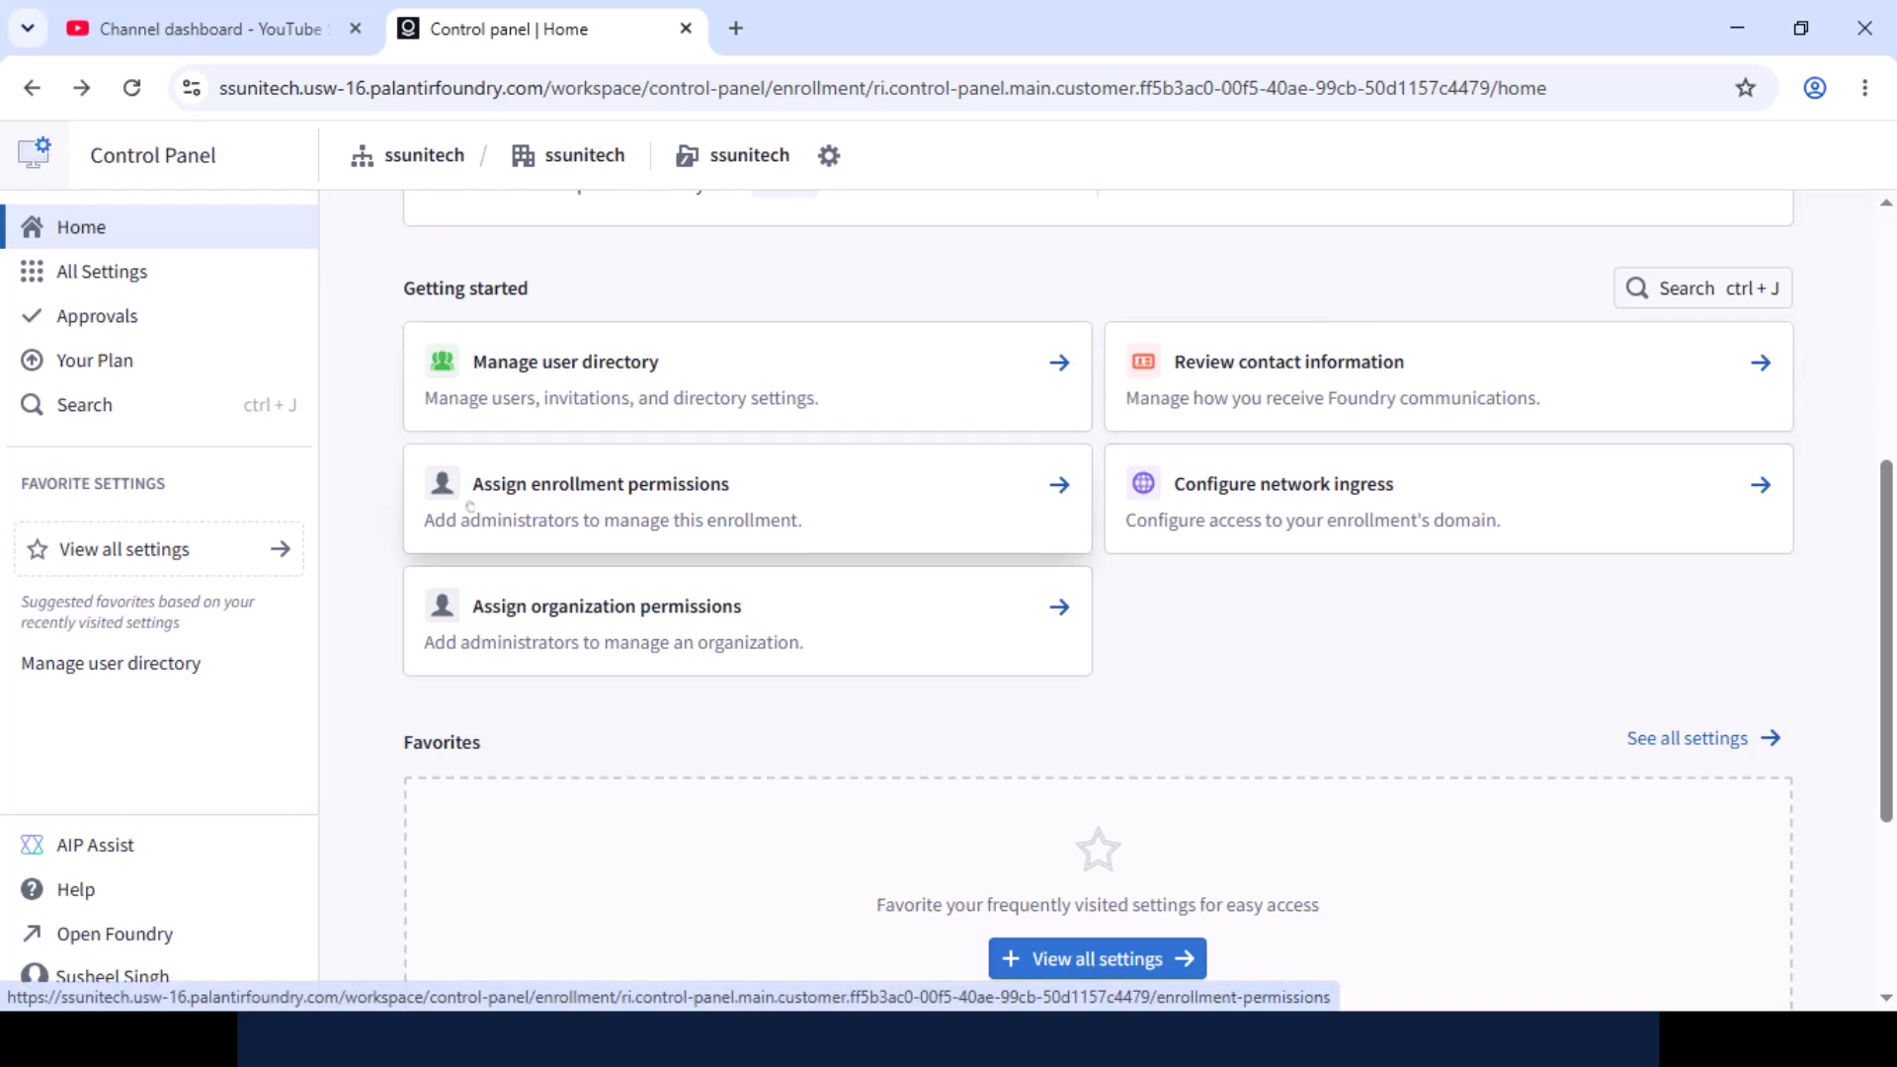
{"action": "left_click", "coordinate": [984, 501]}
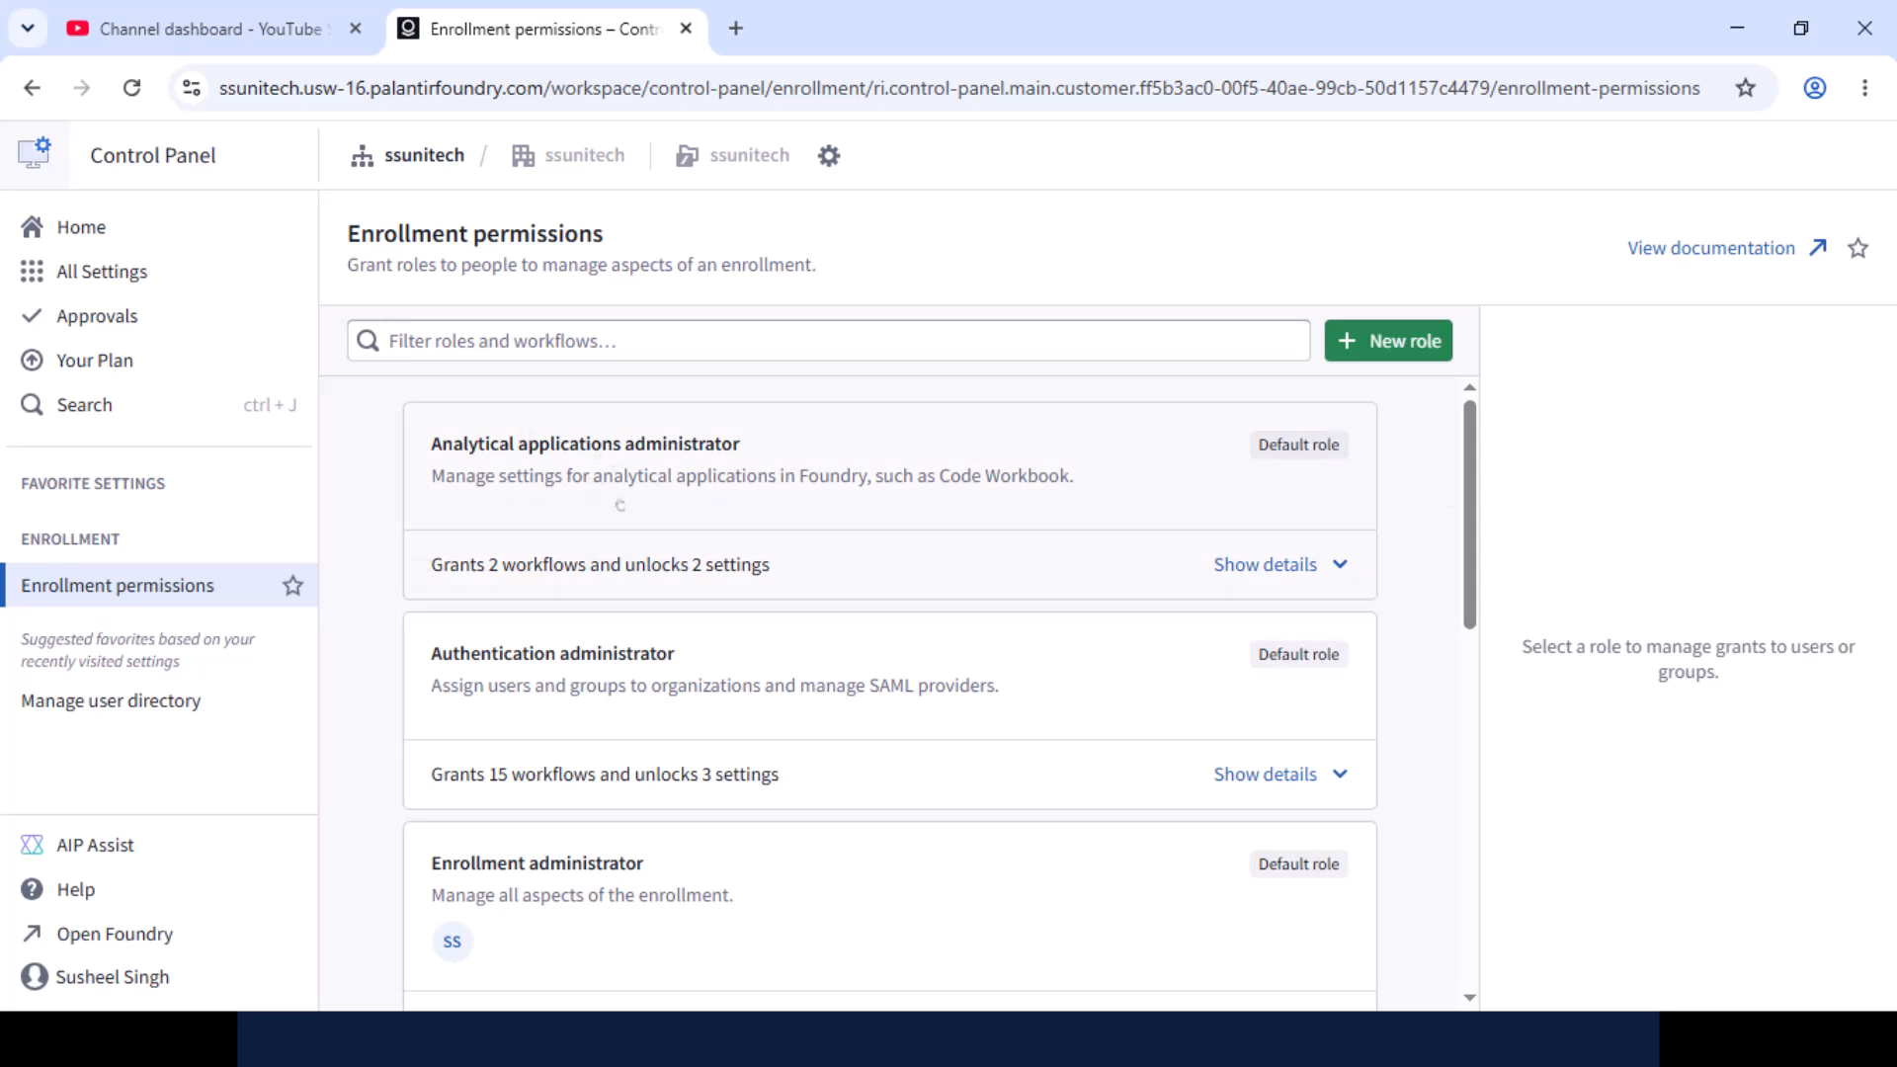
{"action": "scroll", "coordinate": [619, 505], "scroll_direction": "down", "scroll_amount": 7}
{"action": "scroll", "coordinate": [620, 505], "scroll_direction": "down", "scroll_amount": 3}
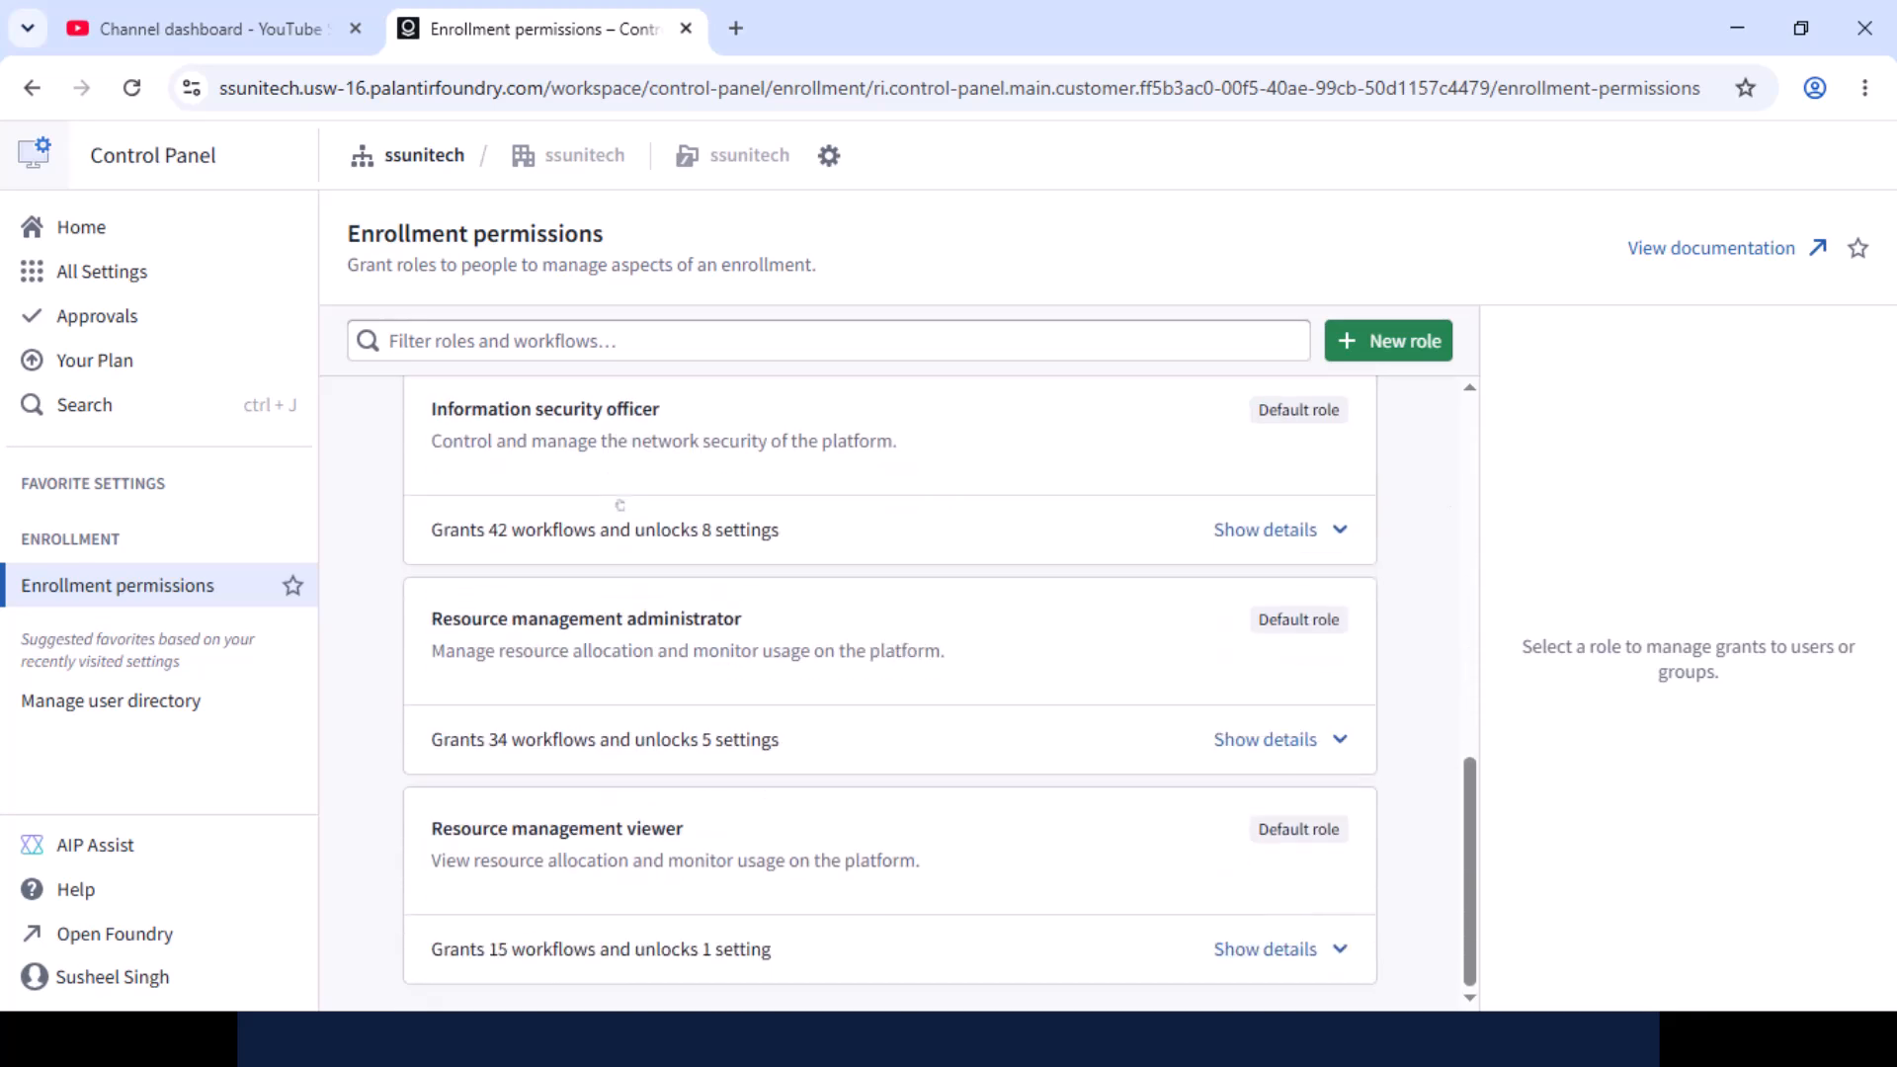
{"action": "scroll", "coordinate": [1428, 519], "scroll_direction": "up", "scroll_amount": 10}
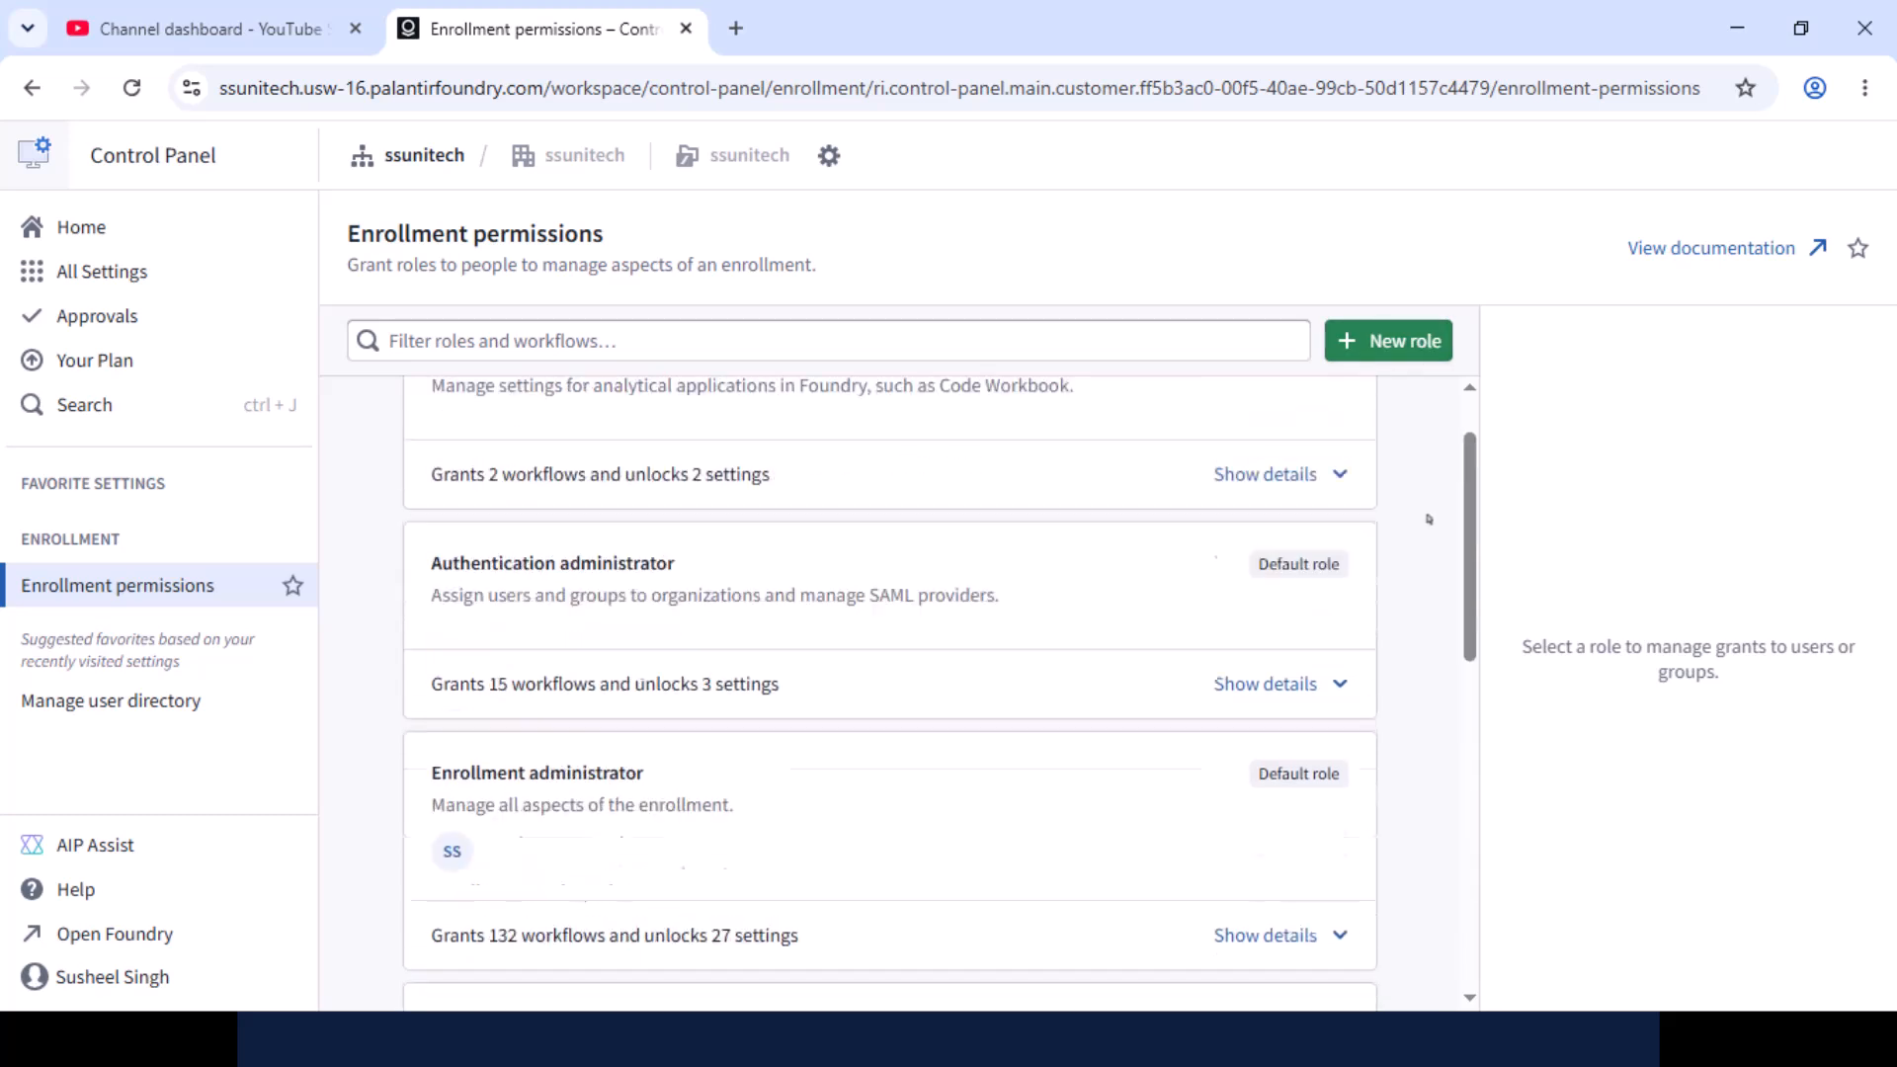
Open the new enrollment role form, examine its name, description and workflow options, and cancel without creating a role.
{"action": "left_click", "coordinate": [1384, 340]}
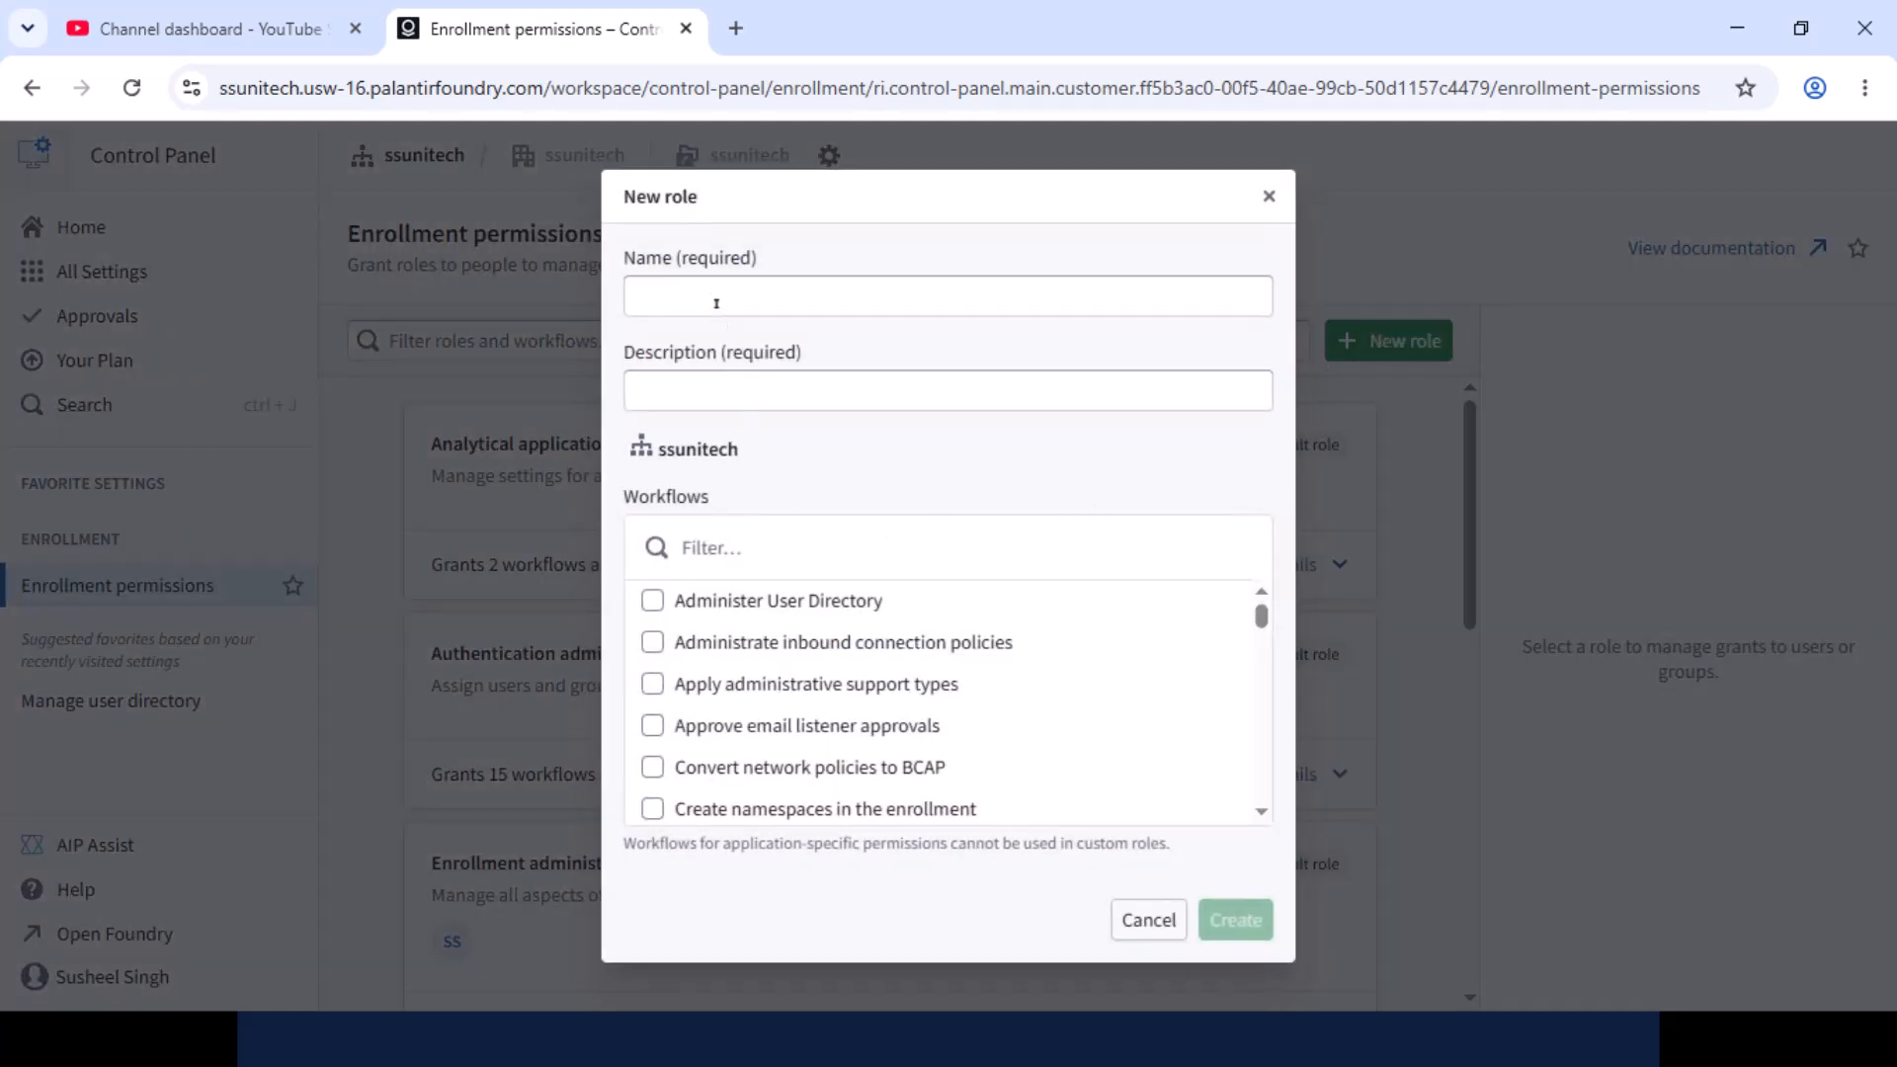
{"action": "left_click", "coordinate": [713, 295]}
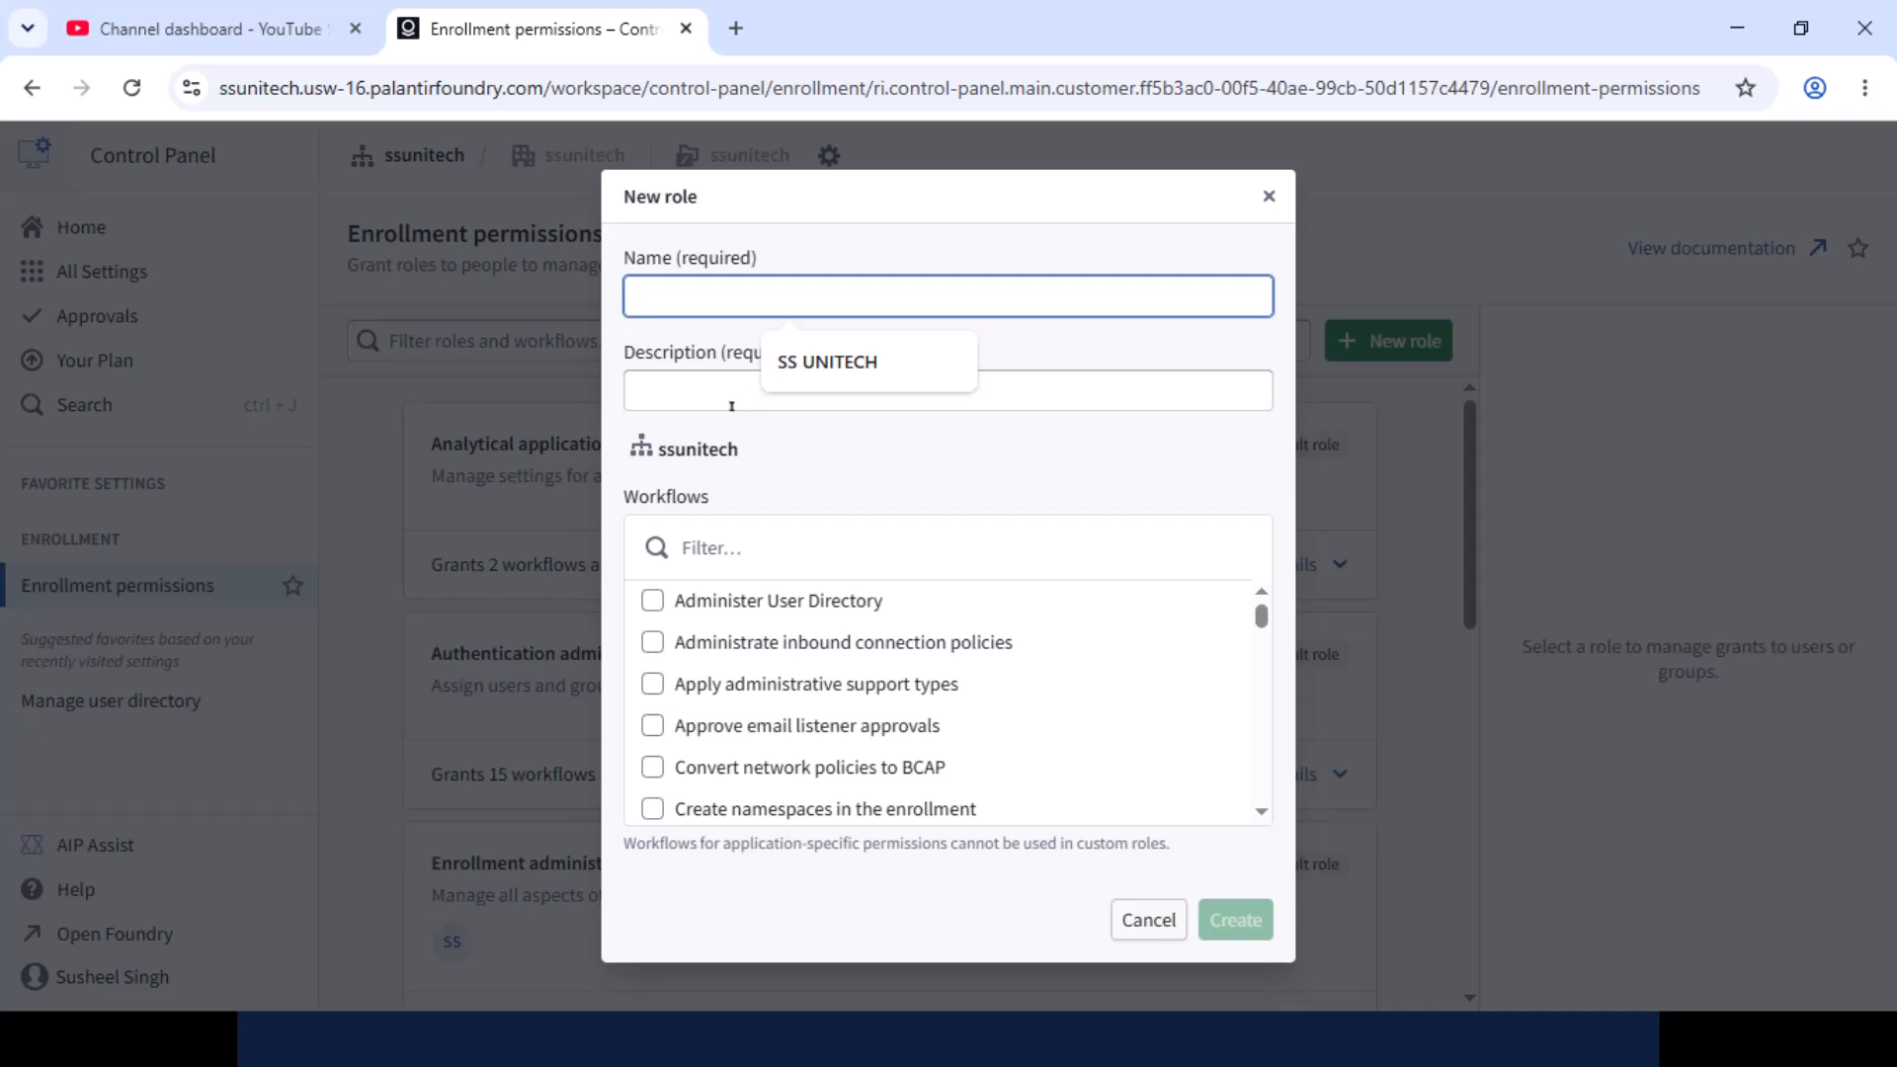
{"action": "left_click", "coordinate": [732, 406]}
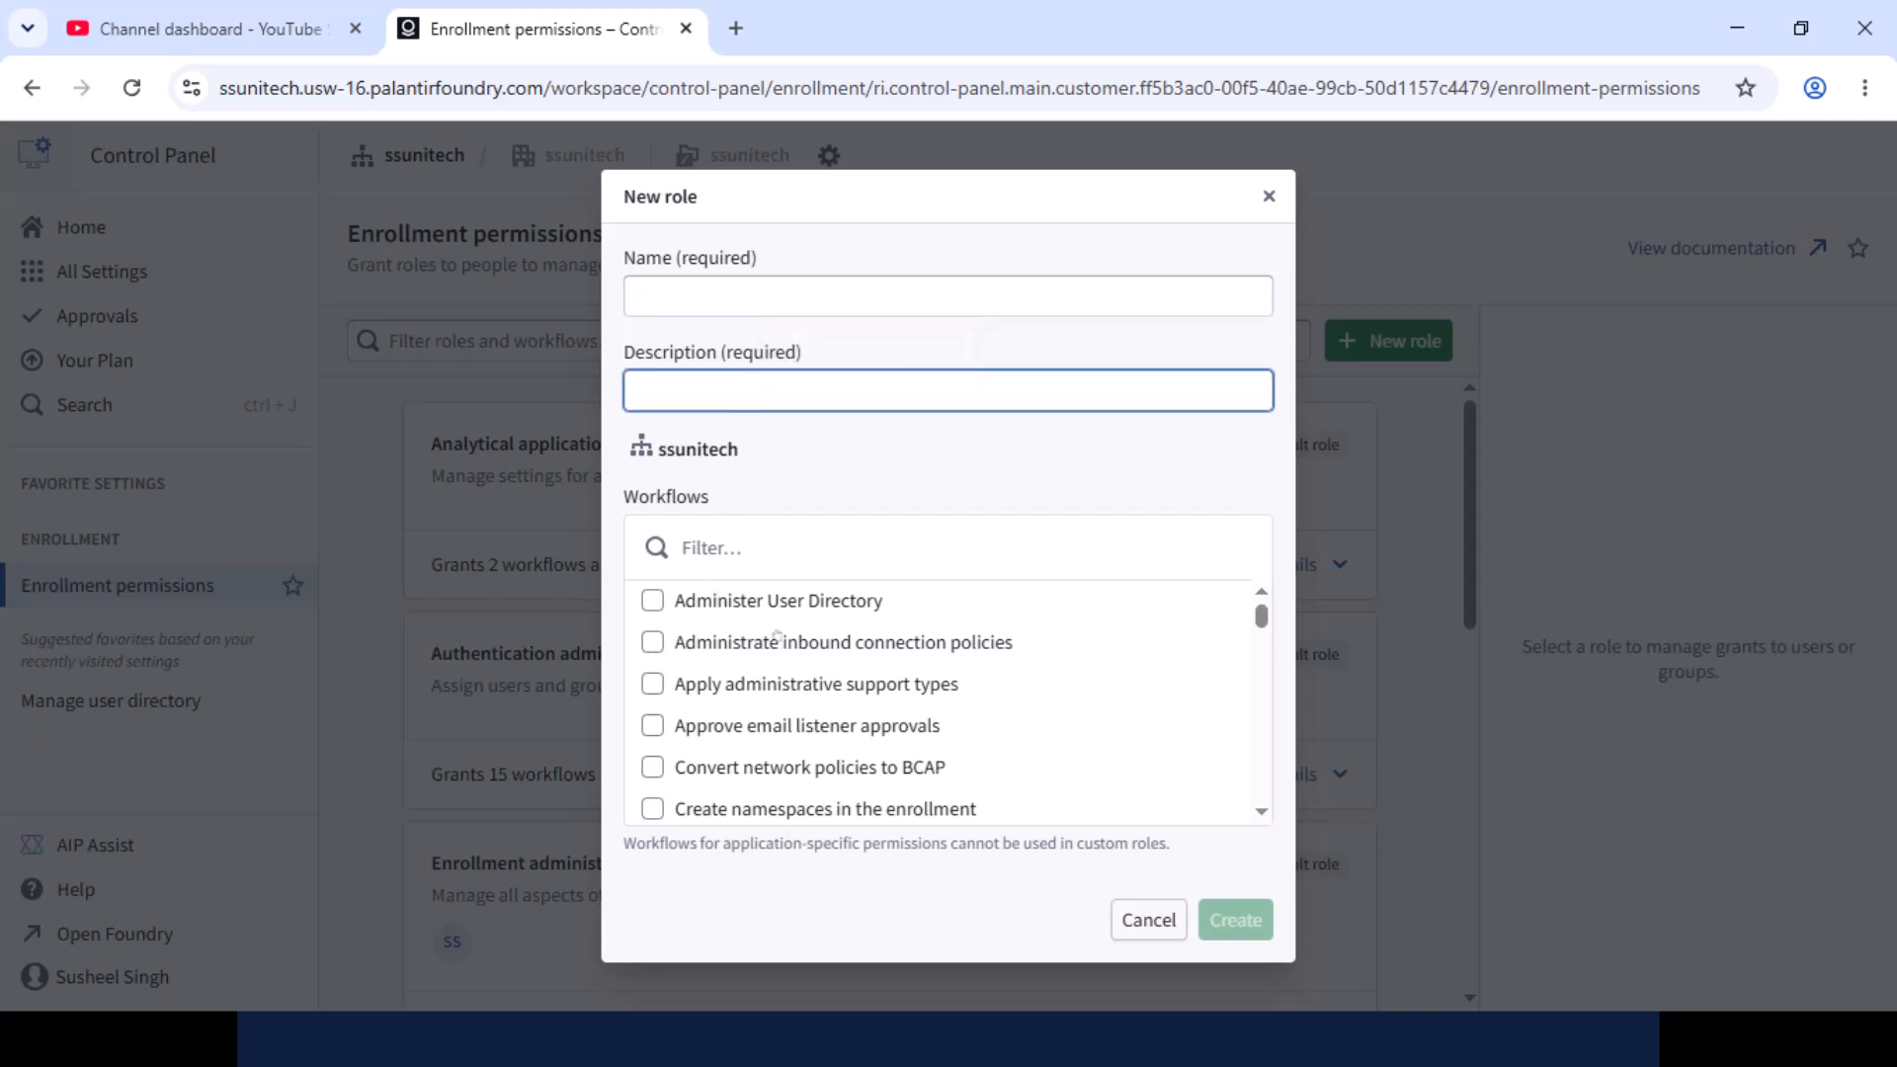
{"action": "scroll", "coordinate": [1014, 687], "scroll_direction": "down", "scroll_amount": 10}
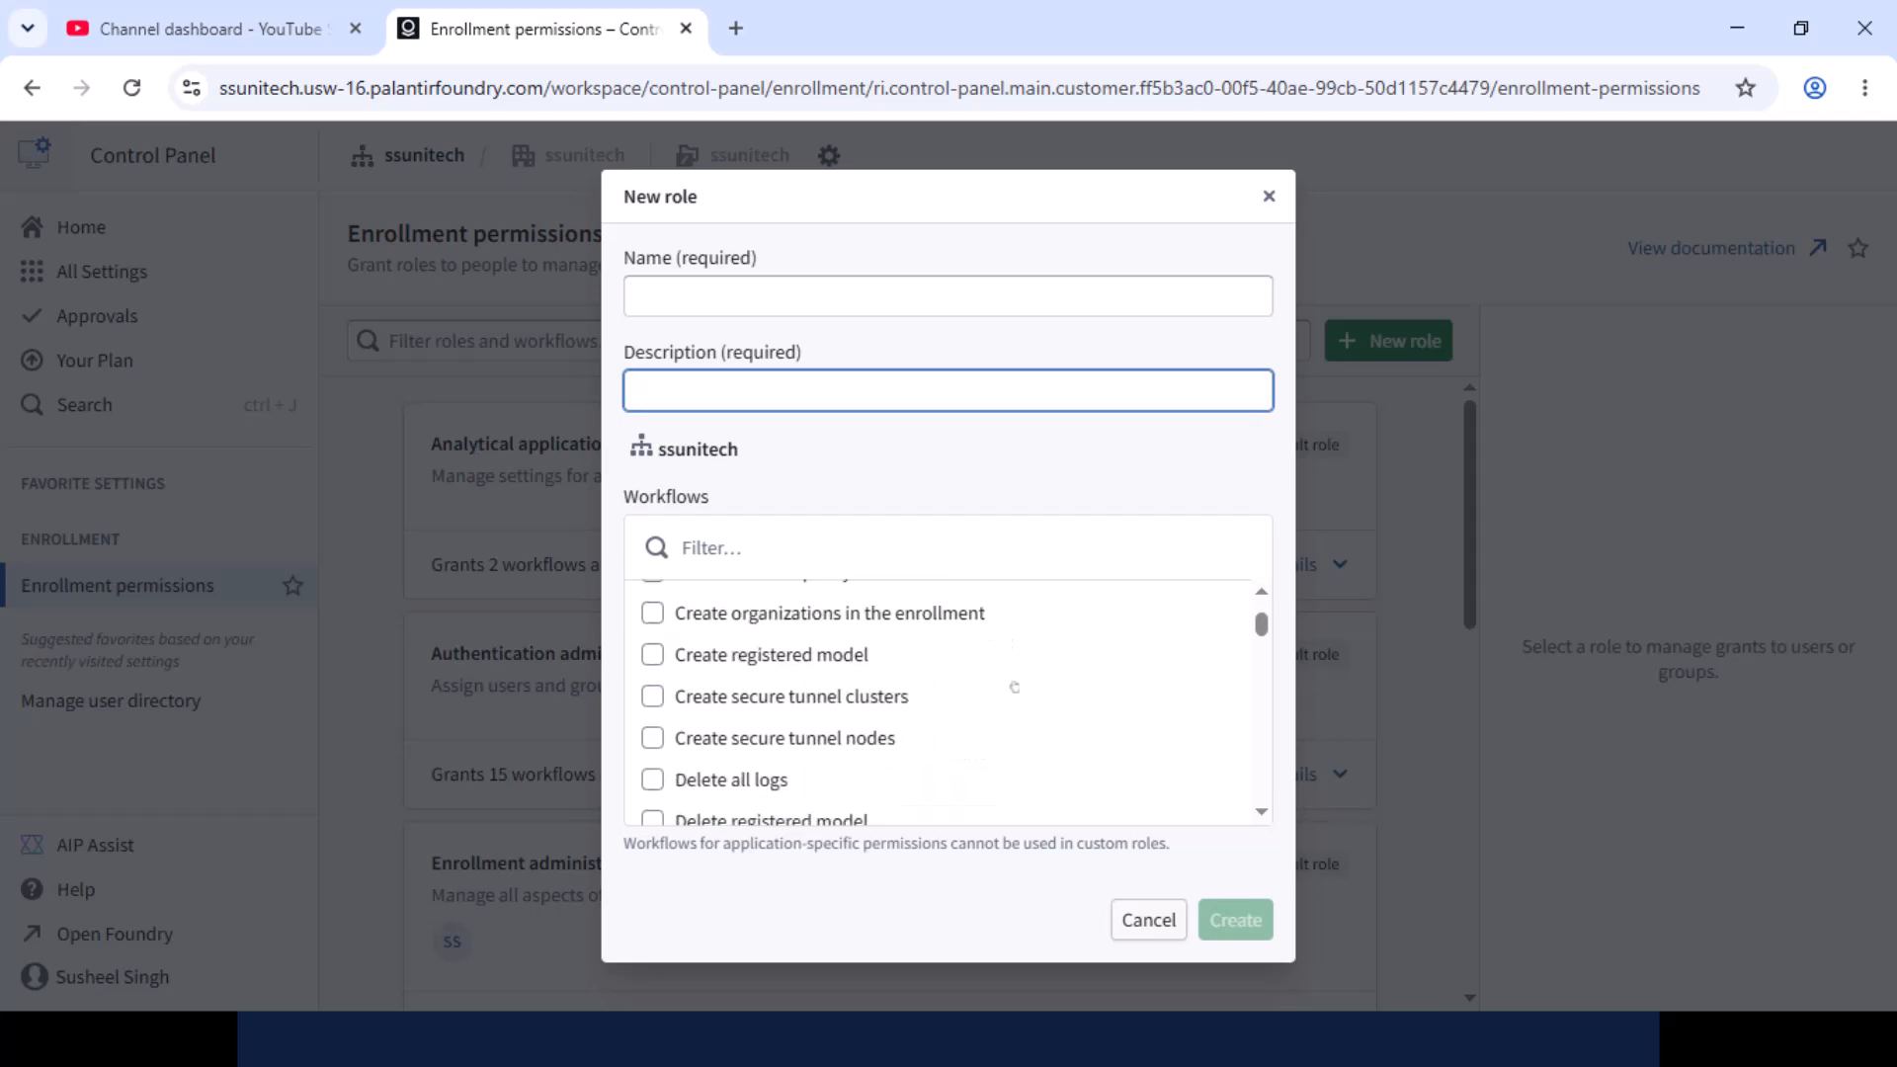
{"action": "scroll", "coordinate": [1014, 687], "scroll_direction": "down", "scroll_amount": 5}
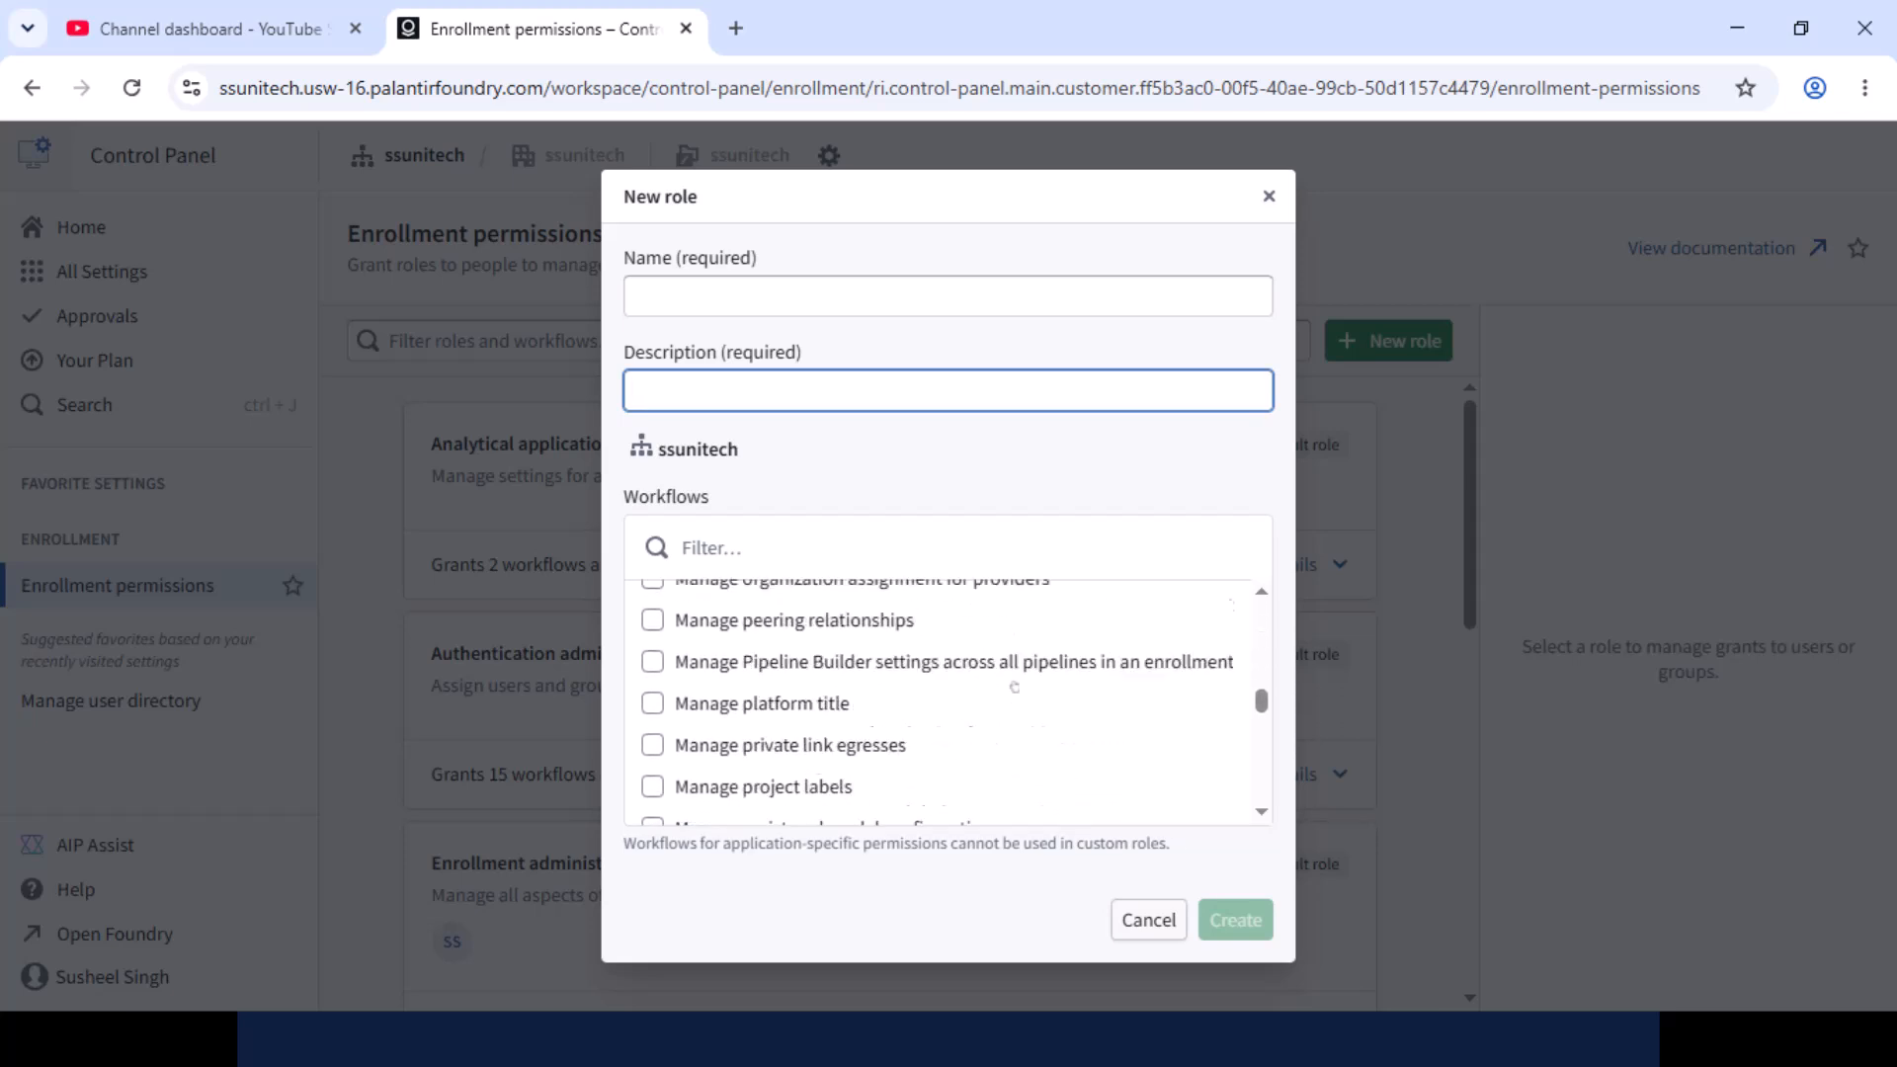
{"action": "left_click", "coordinate": [1146, 921]}
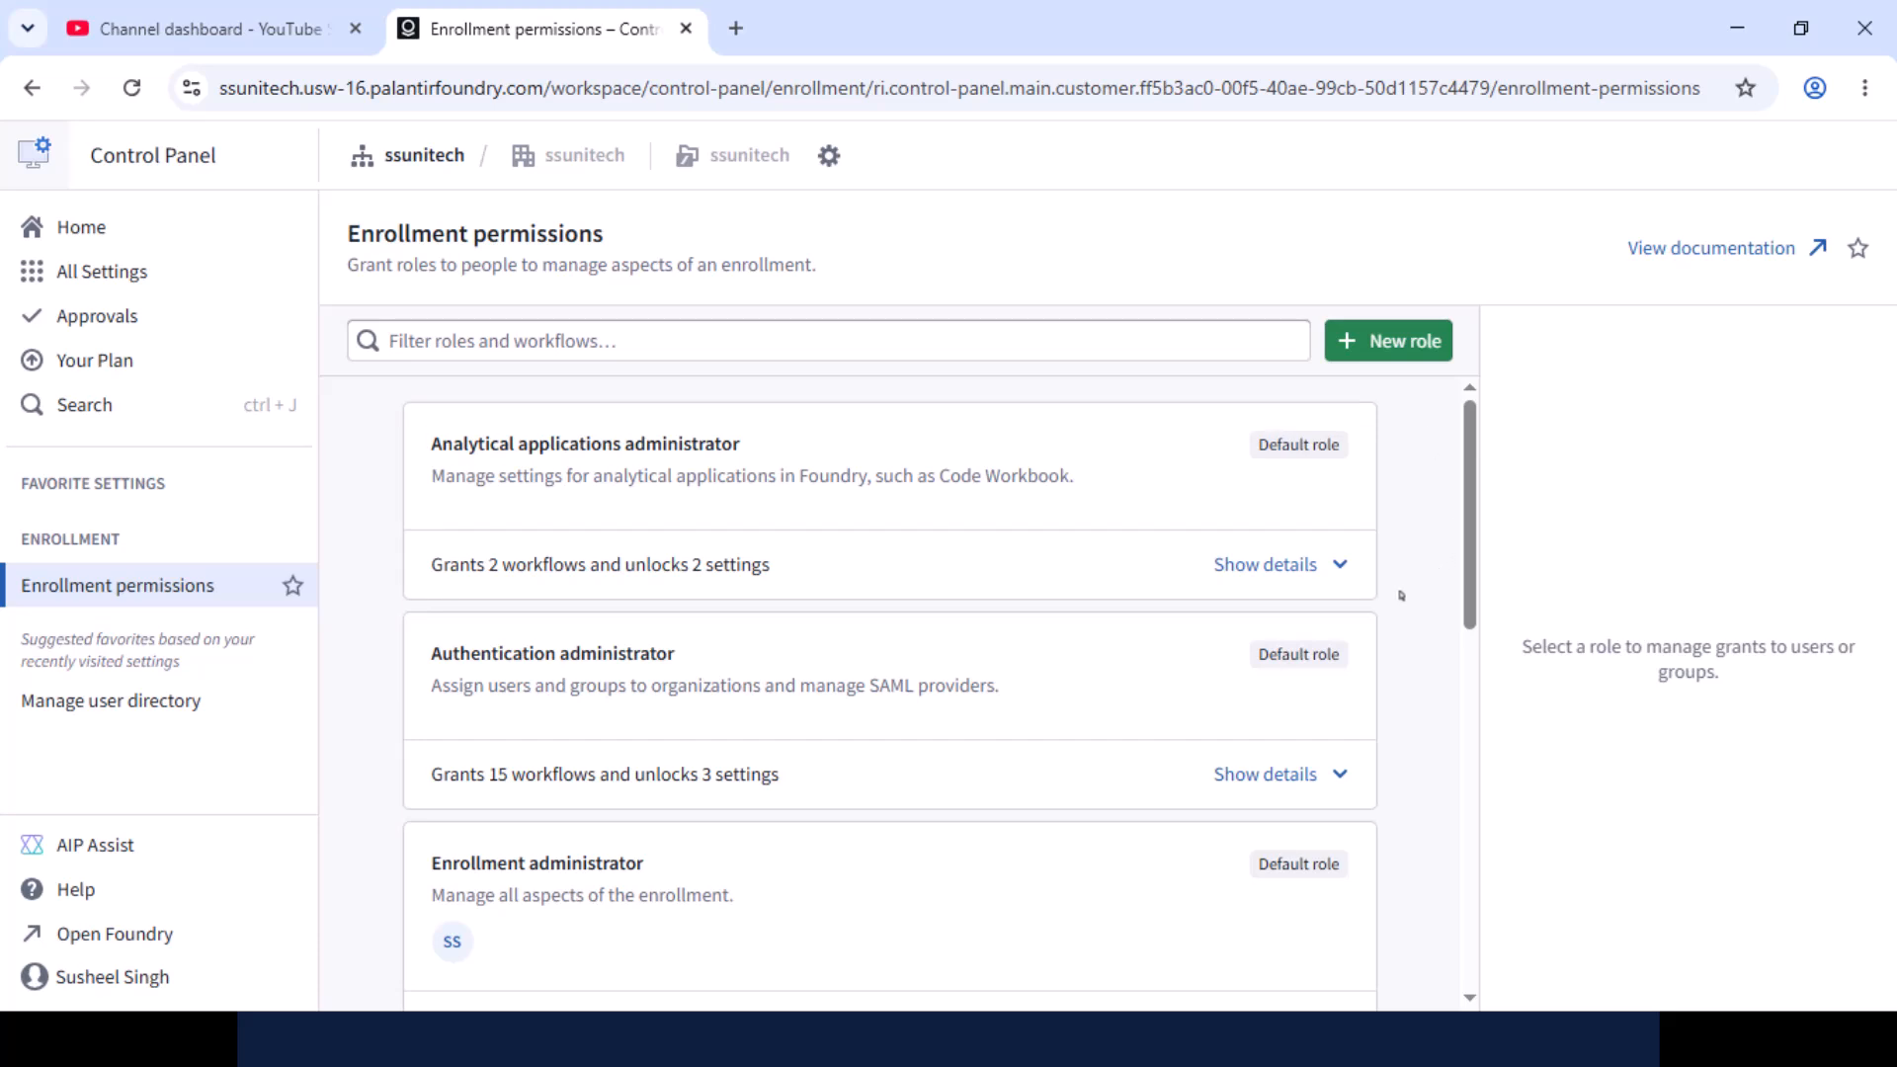
Go back to the Control Panel home and open the network ingress configuration to view the domain's internet traffic rules.
{"action": "left_click", "coordinate": [31, 87]}
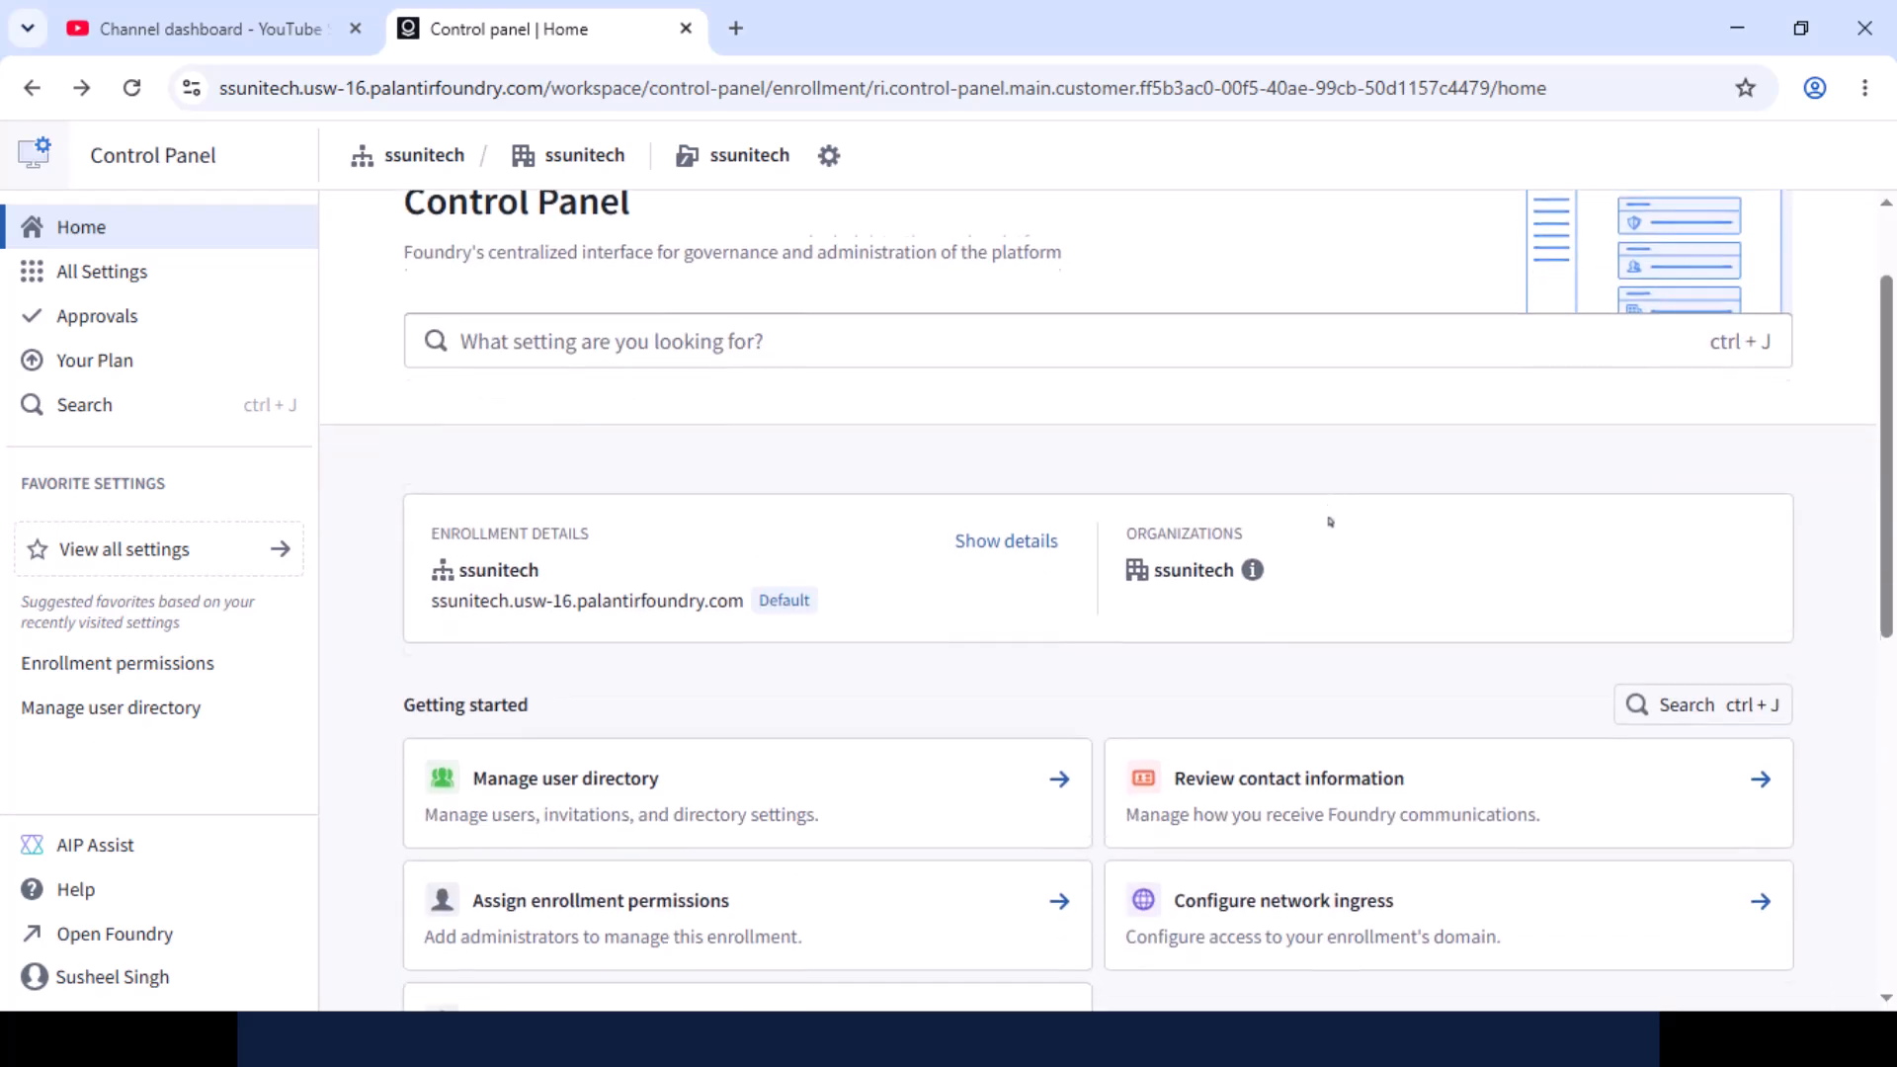
{"action": "scroll", "coordinate": [1329, 521], "scroll_direction": "down", "scroll_amount": 4}
{"action": "scroll", "coordinate": [1329, 521], "scroll_direction": "down", "scroll_amount": 2}
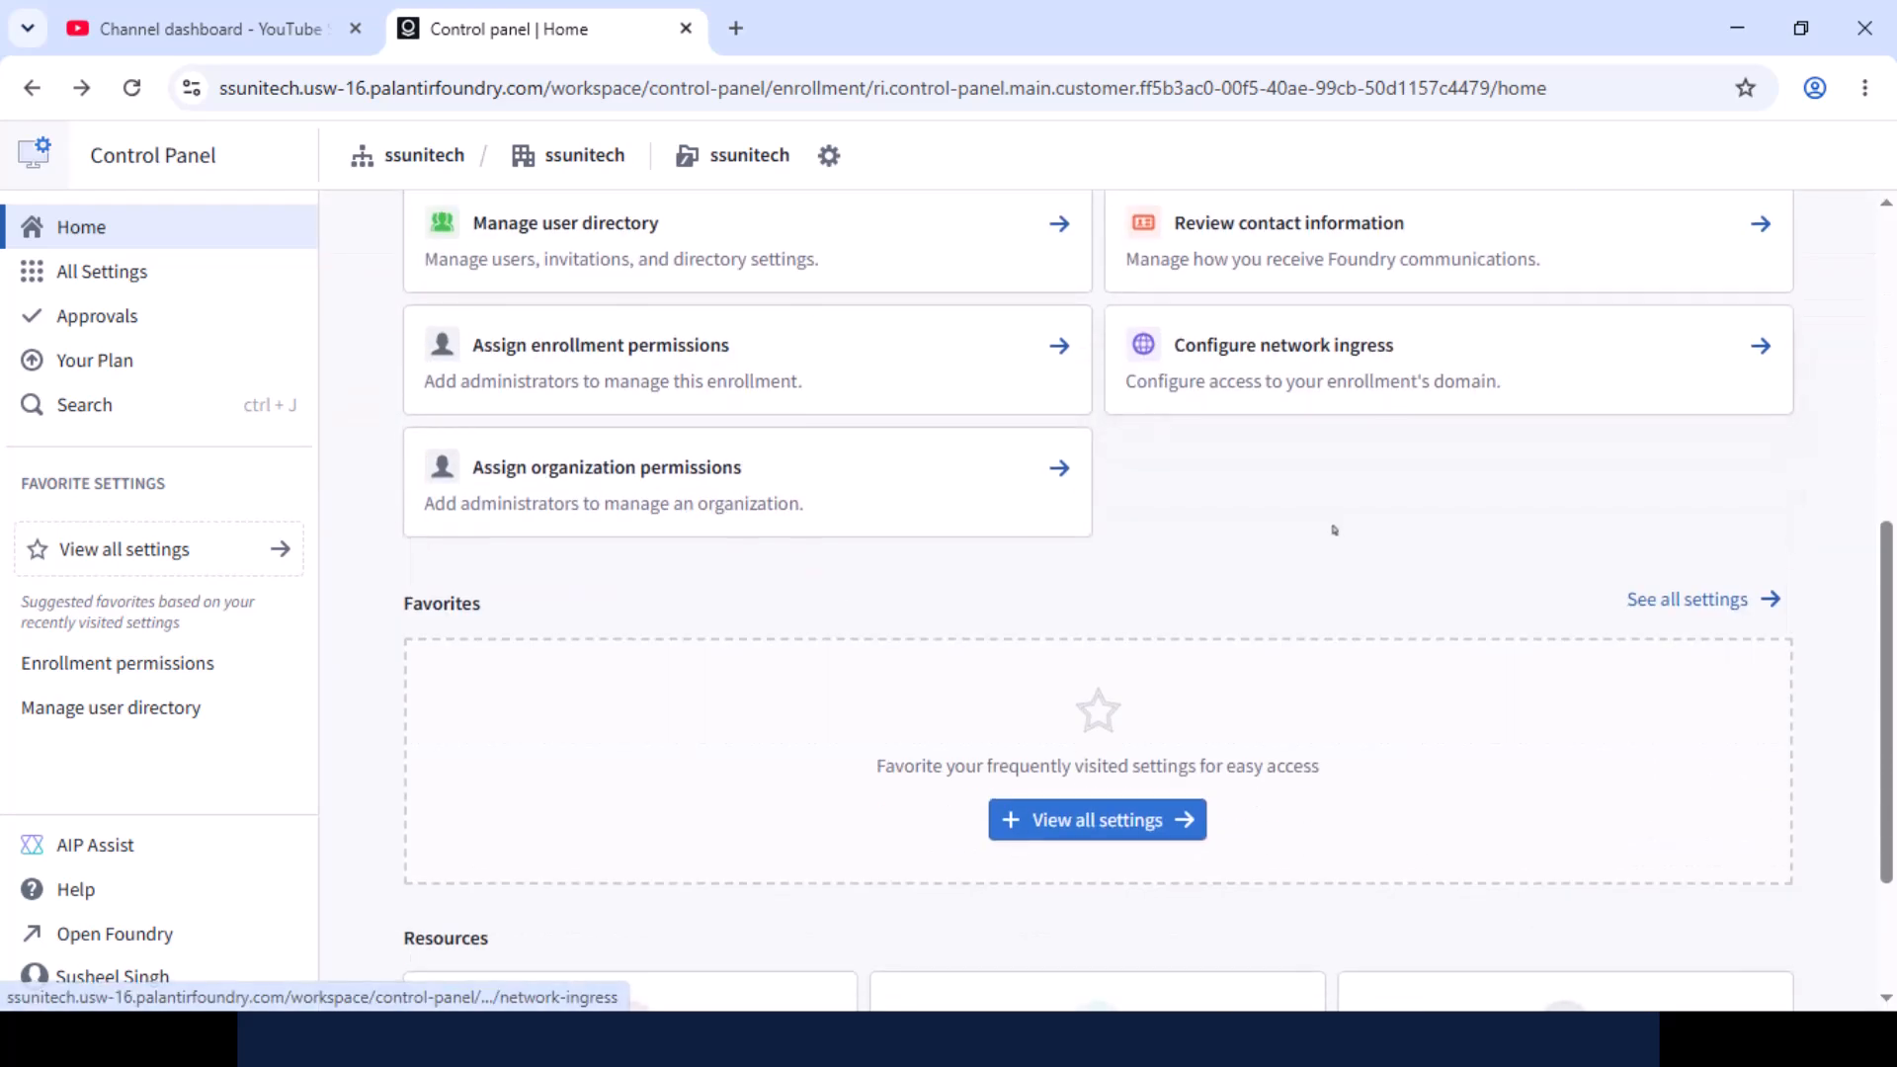
{"action": "left_click", "coordinate": [1304, 376]}
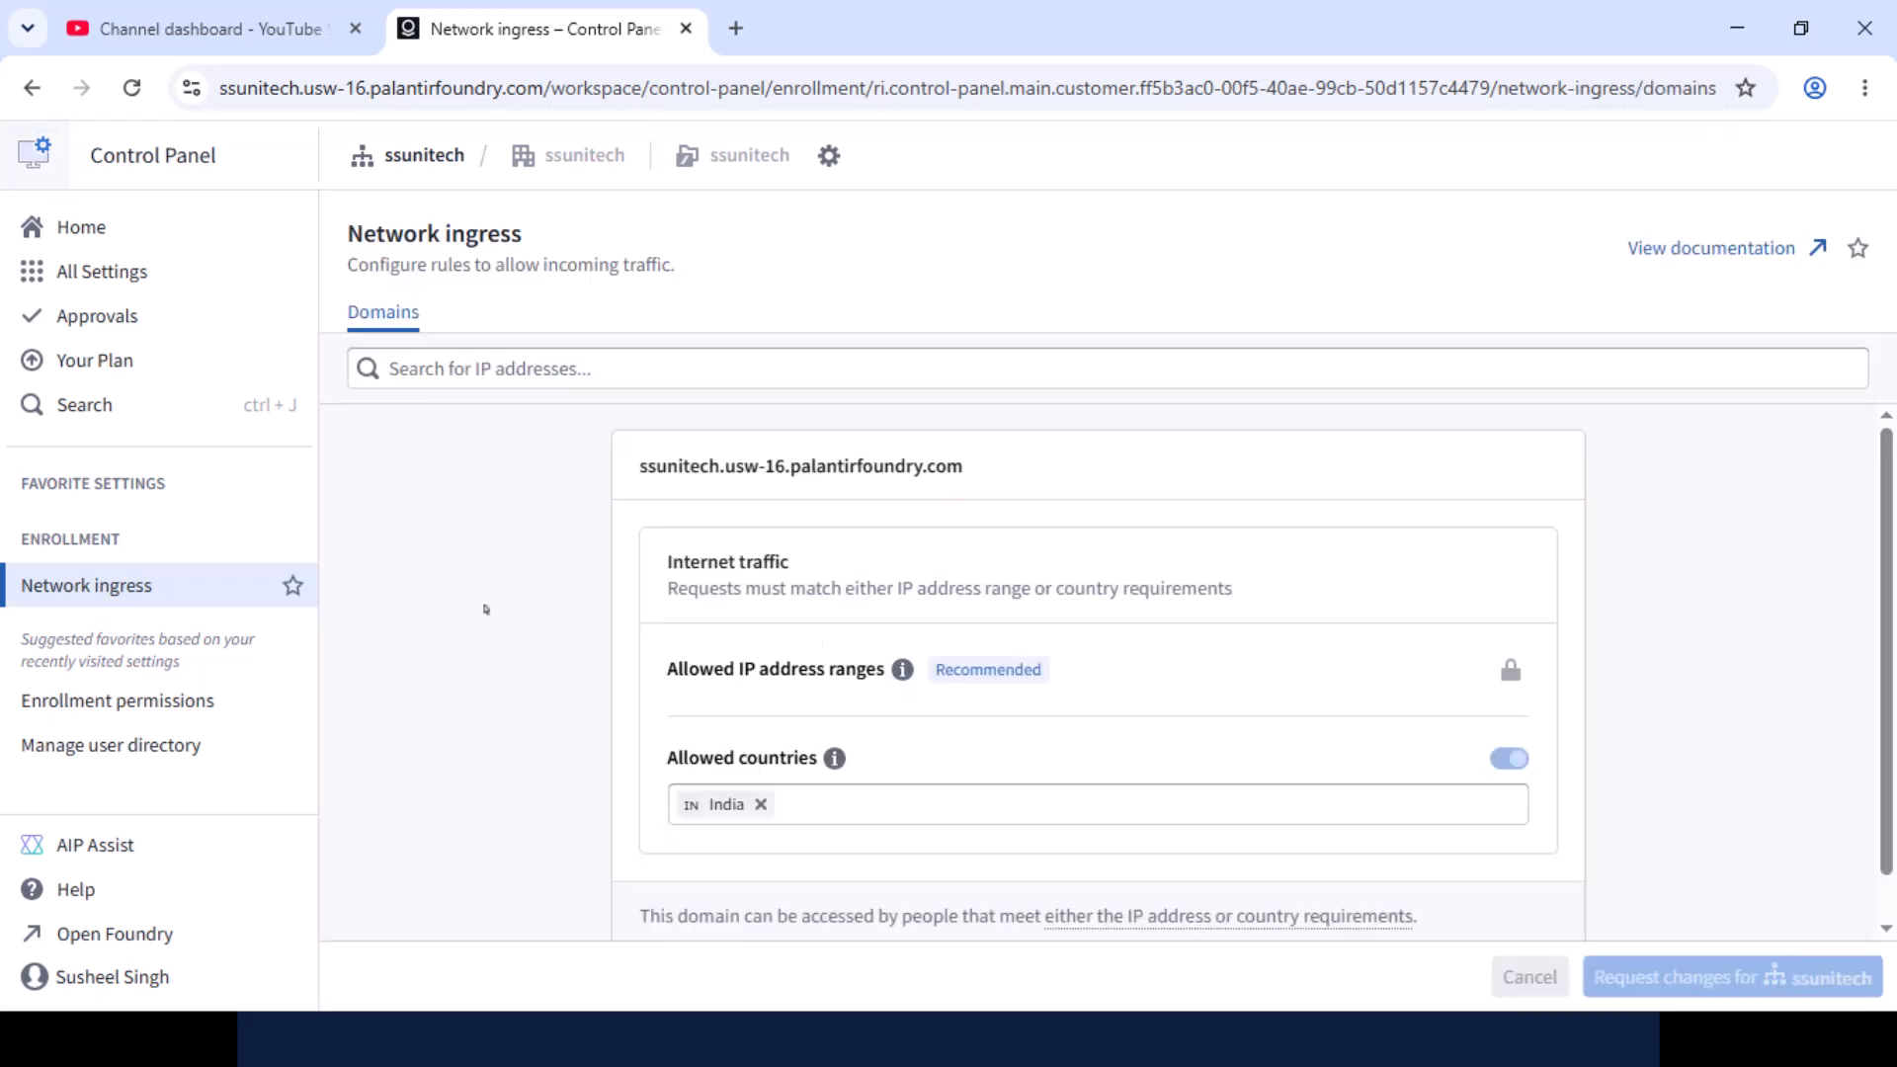
{"action": "scroll", "coordinate": [485, 610], "scroll_direction": "down", "scroll_amount": 1}
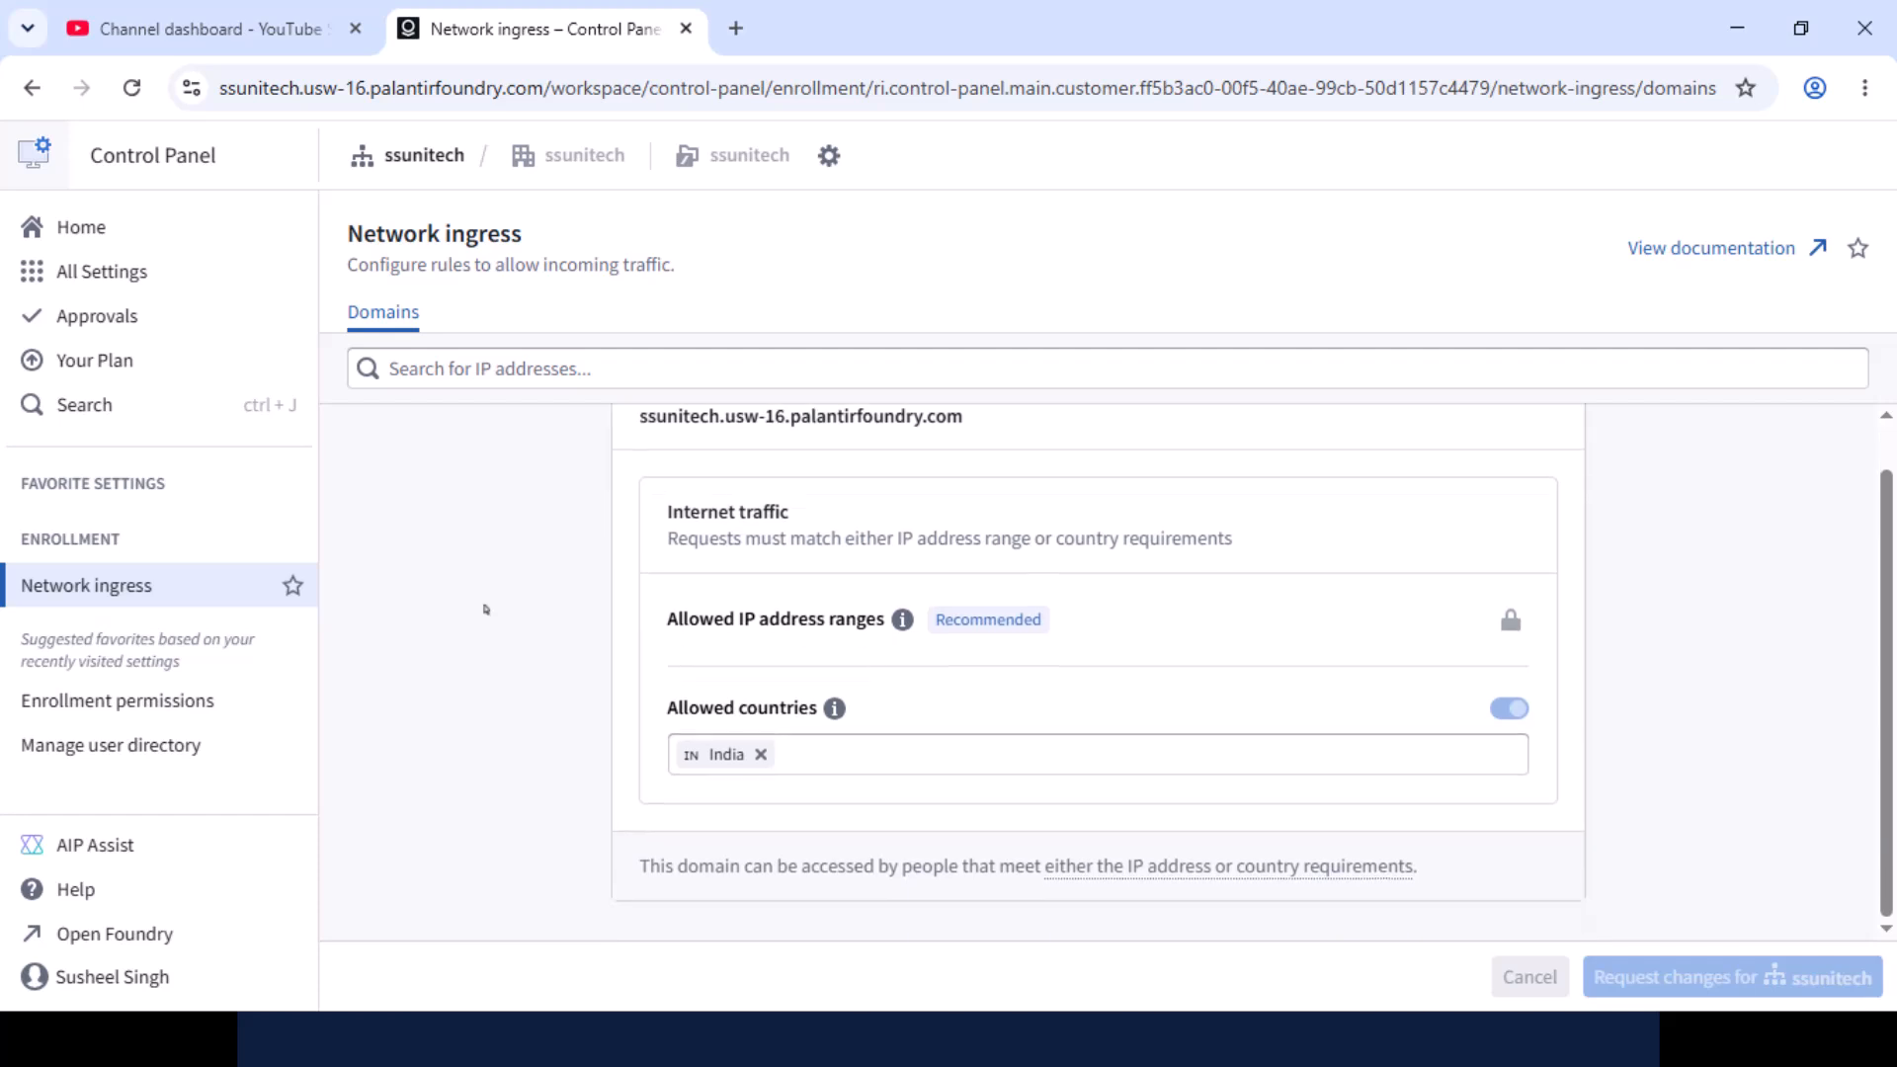
Examine the country choices for the domain's allowed countries without changing them, and return to the Control Panel home.
{"action": "left_click_drag", "start_coordinate": [677, 713], "coordinate": [821, 709]}
{"action": "left_click", "coordinate": [843, 747]}
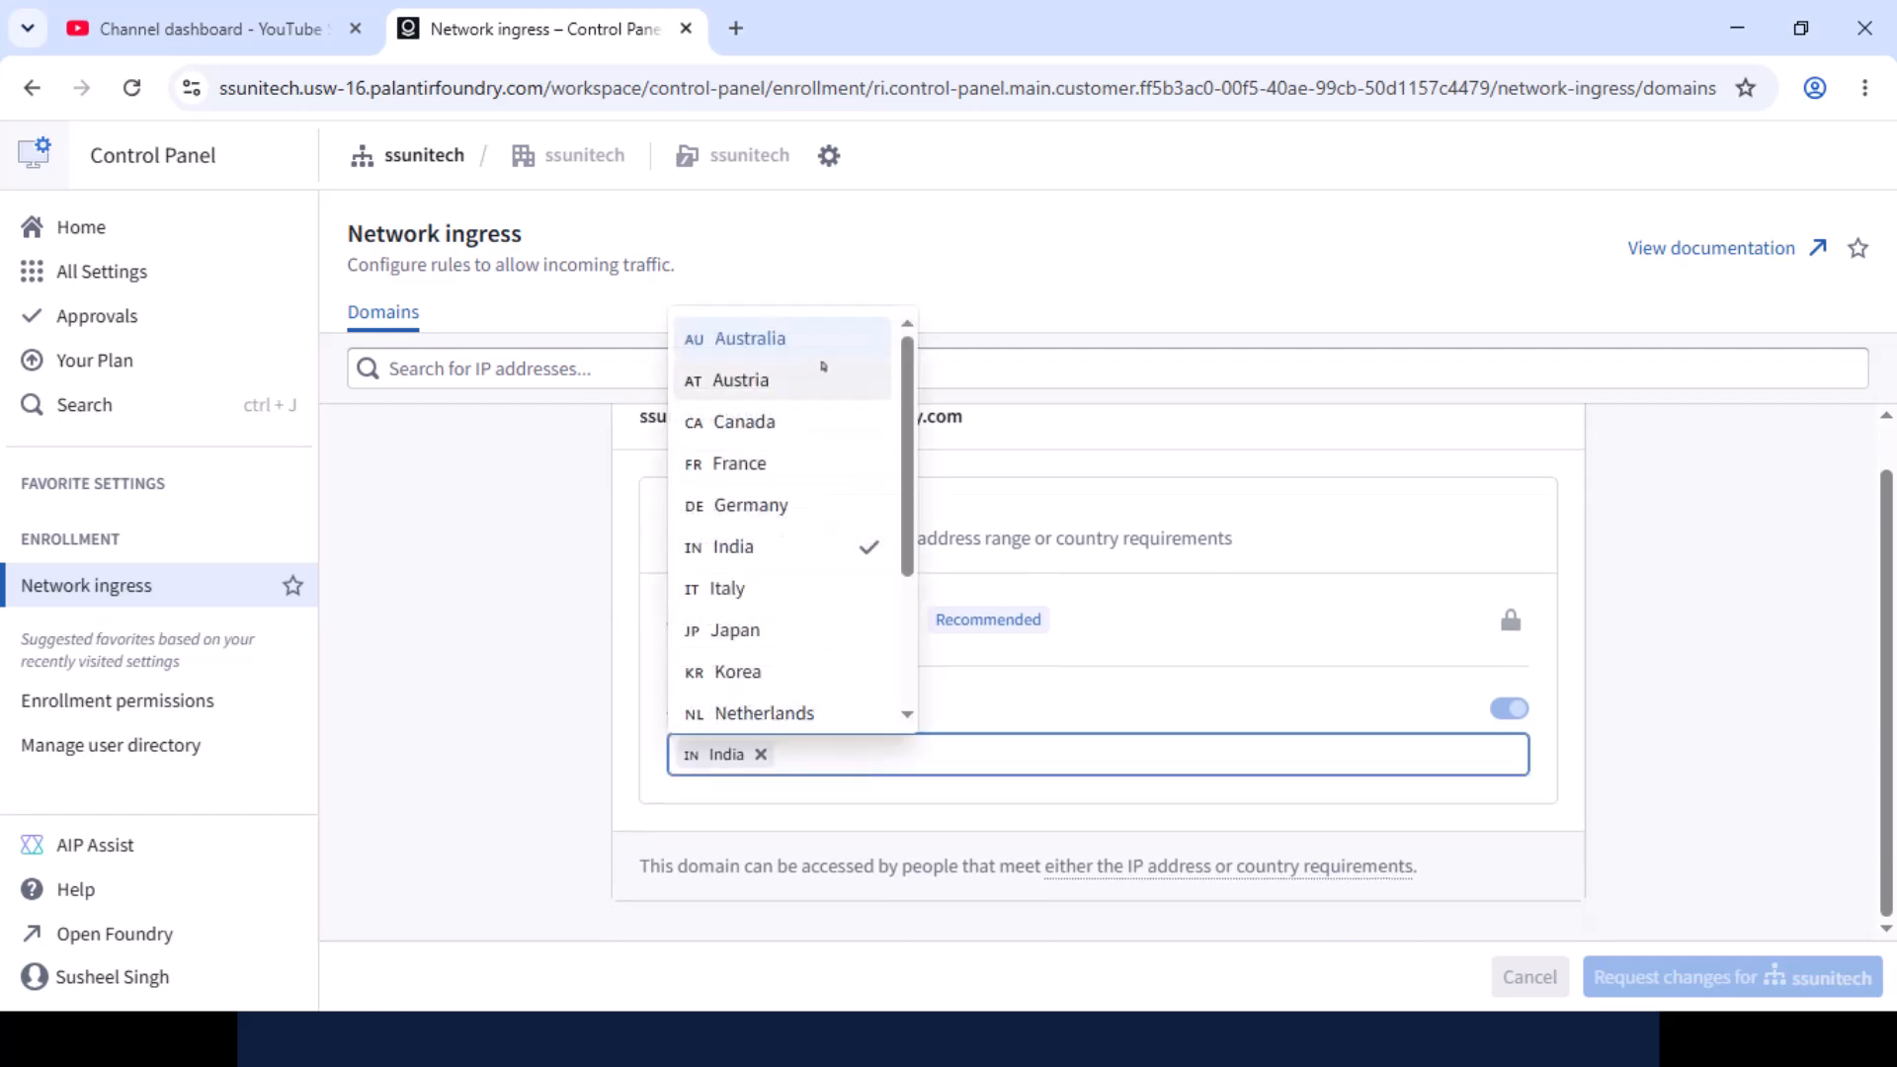
{"action": "left_click", "coordinate": [623, 665]}
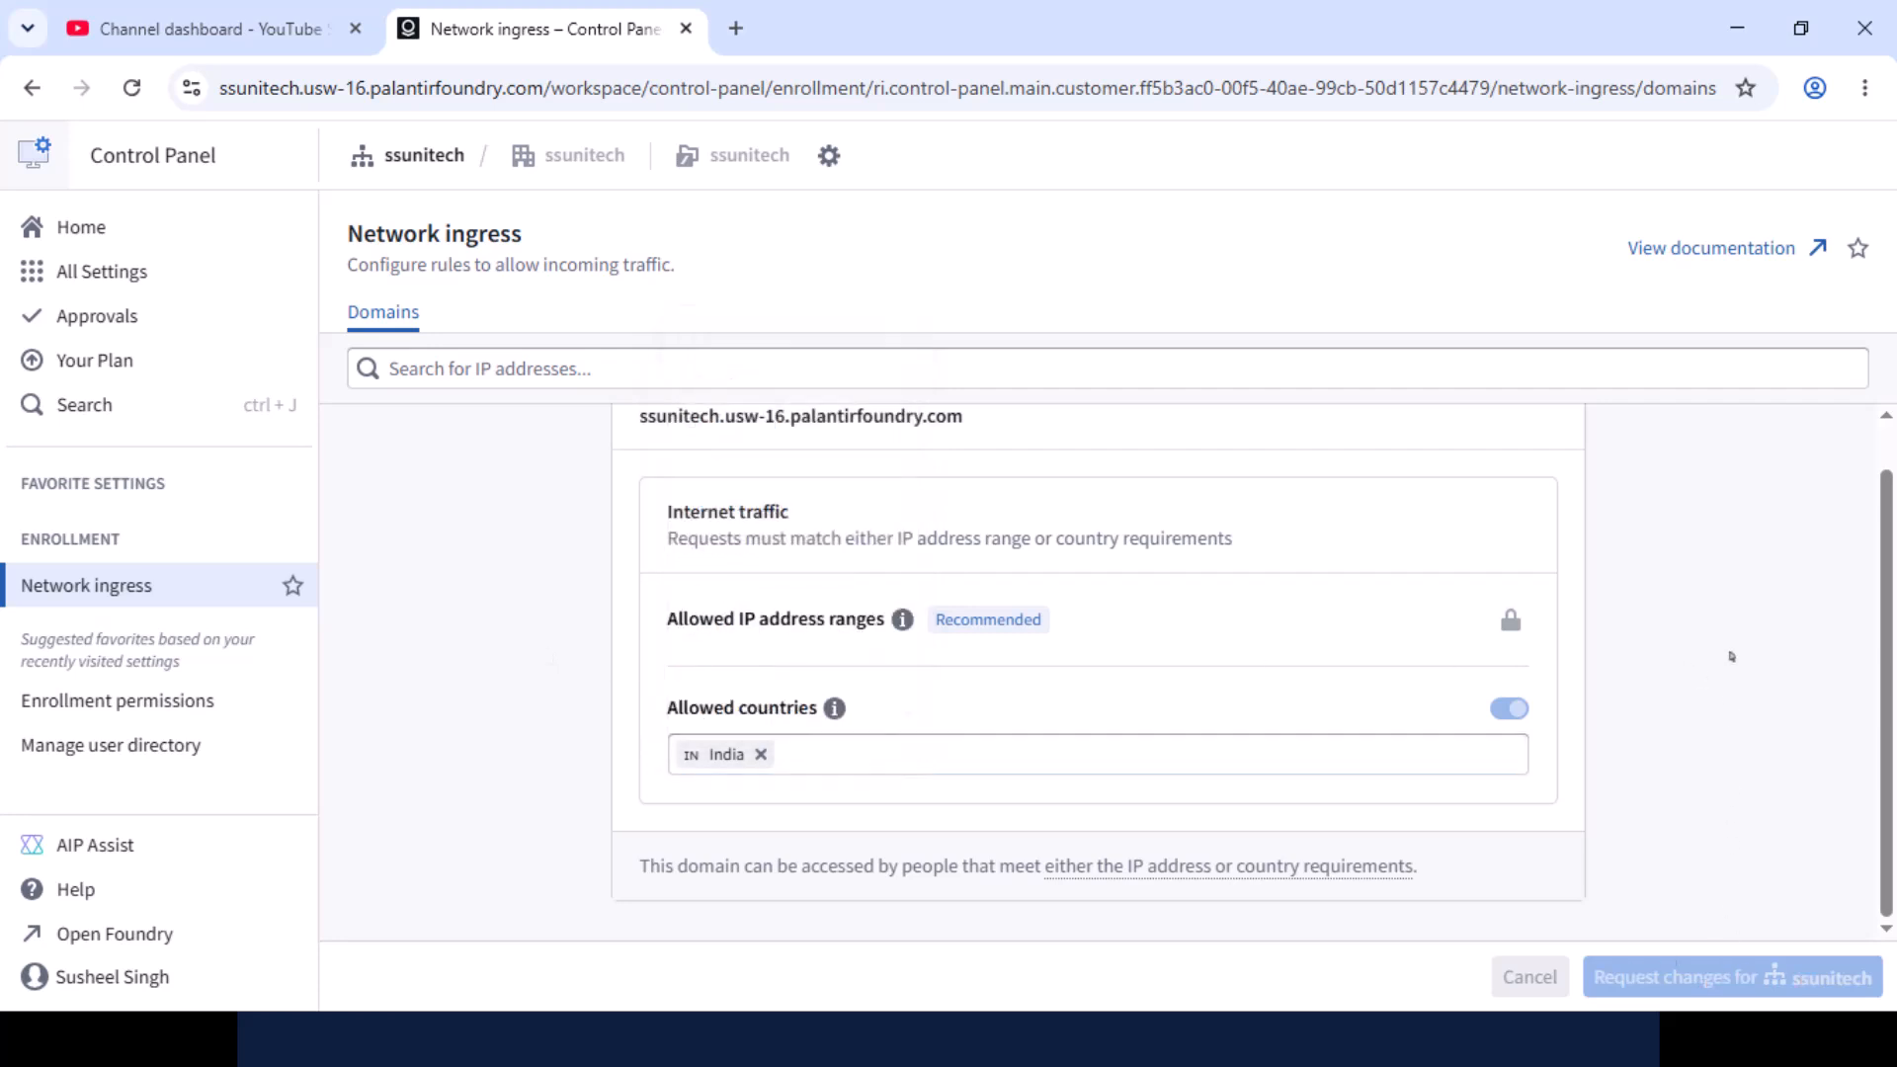
{"action": "scroll", "coordinate": [1731, 656], "scroll_direction": "up", "scroll_amount": 1}
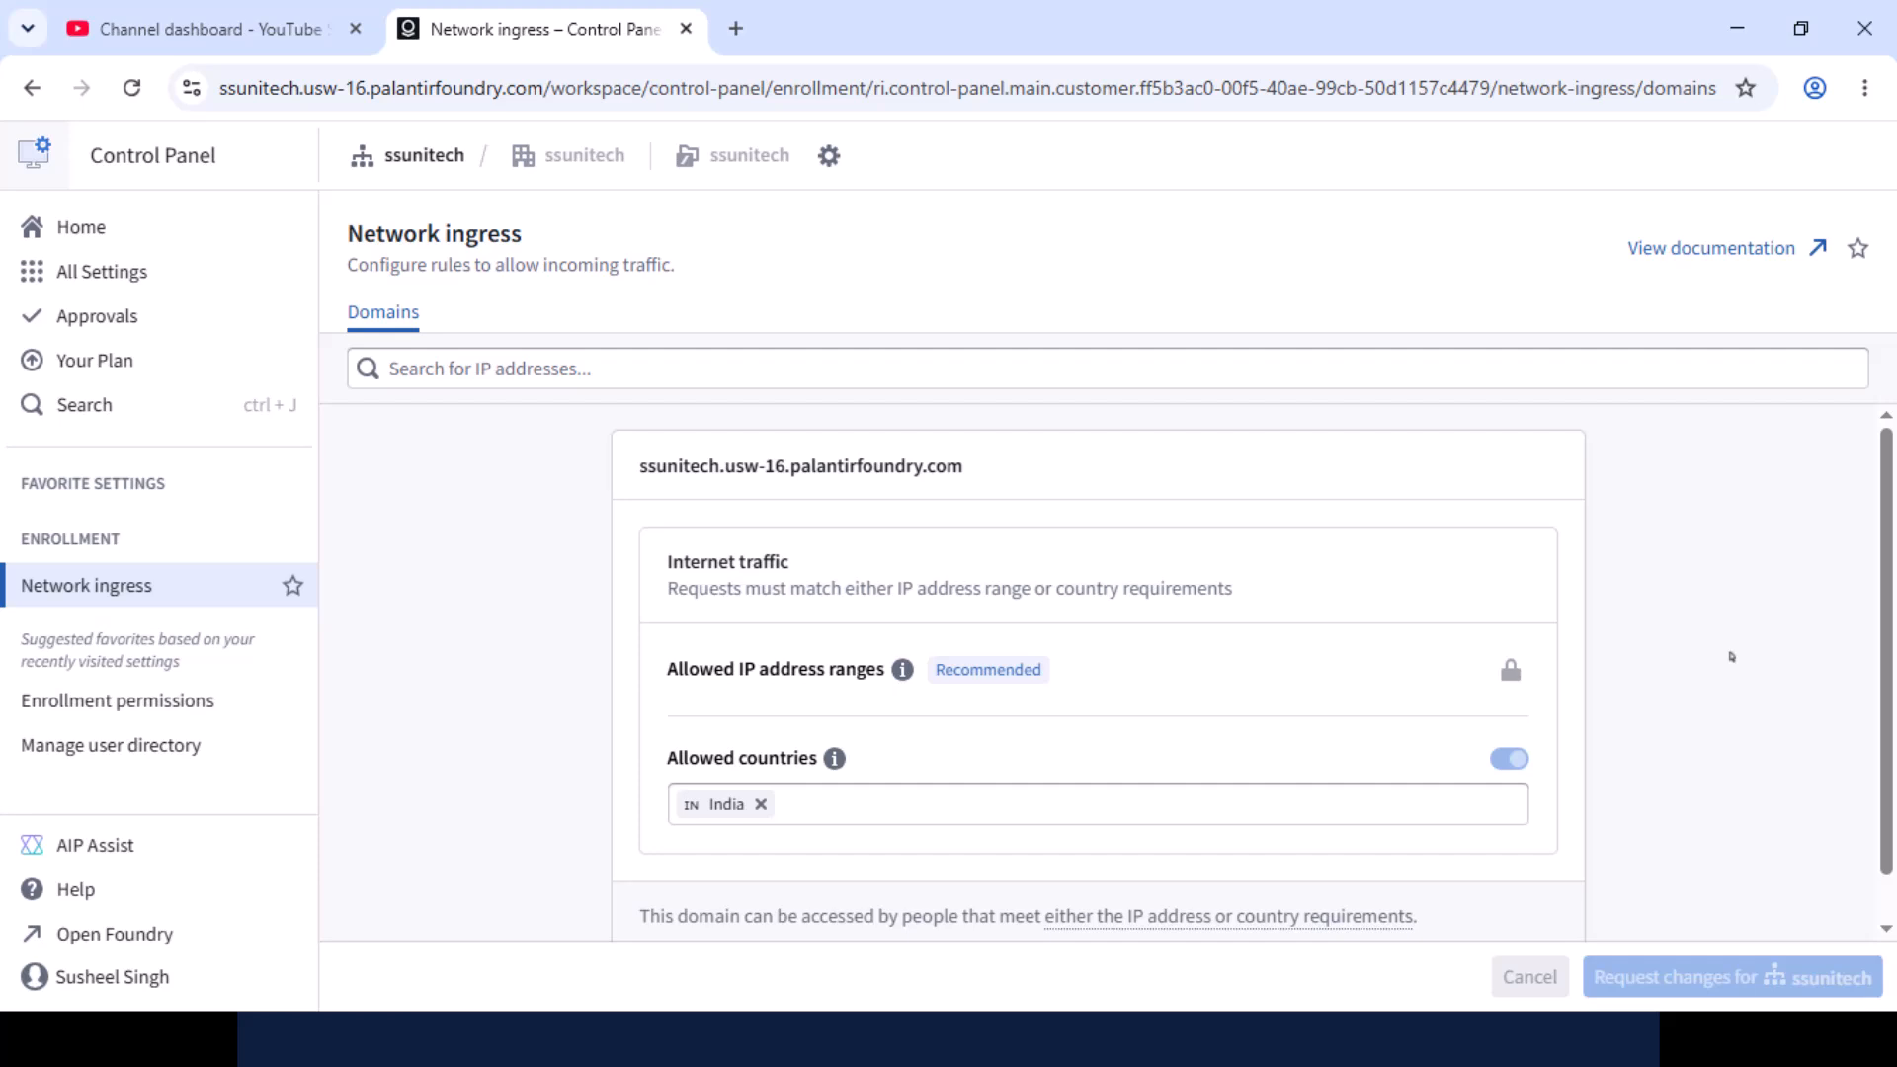
{"action": "key", "text": "alt+Left"}
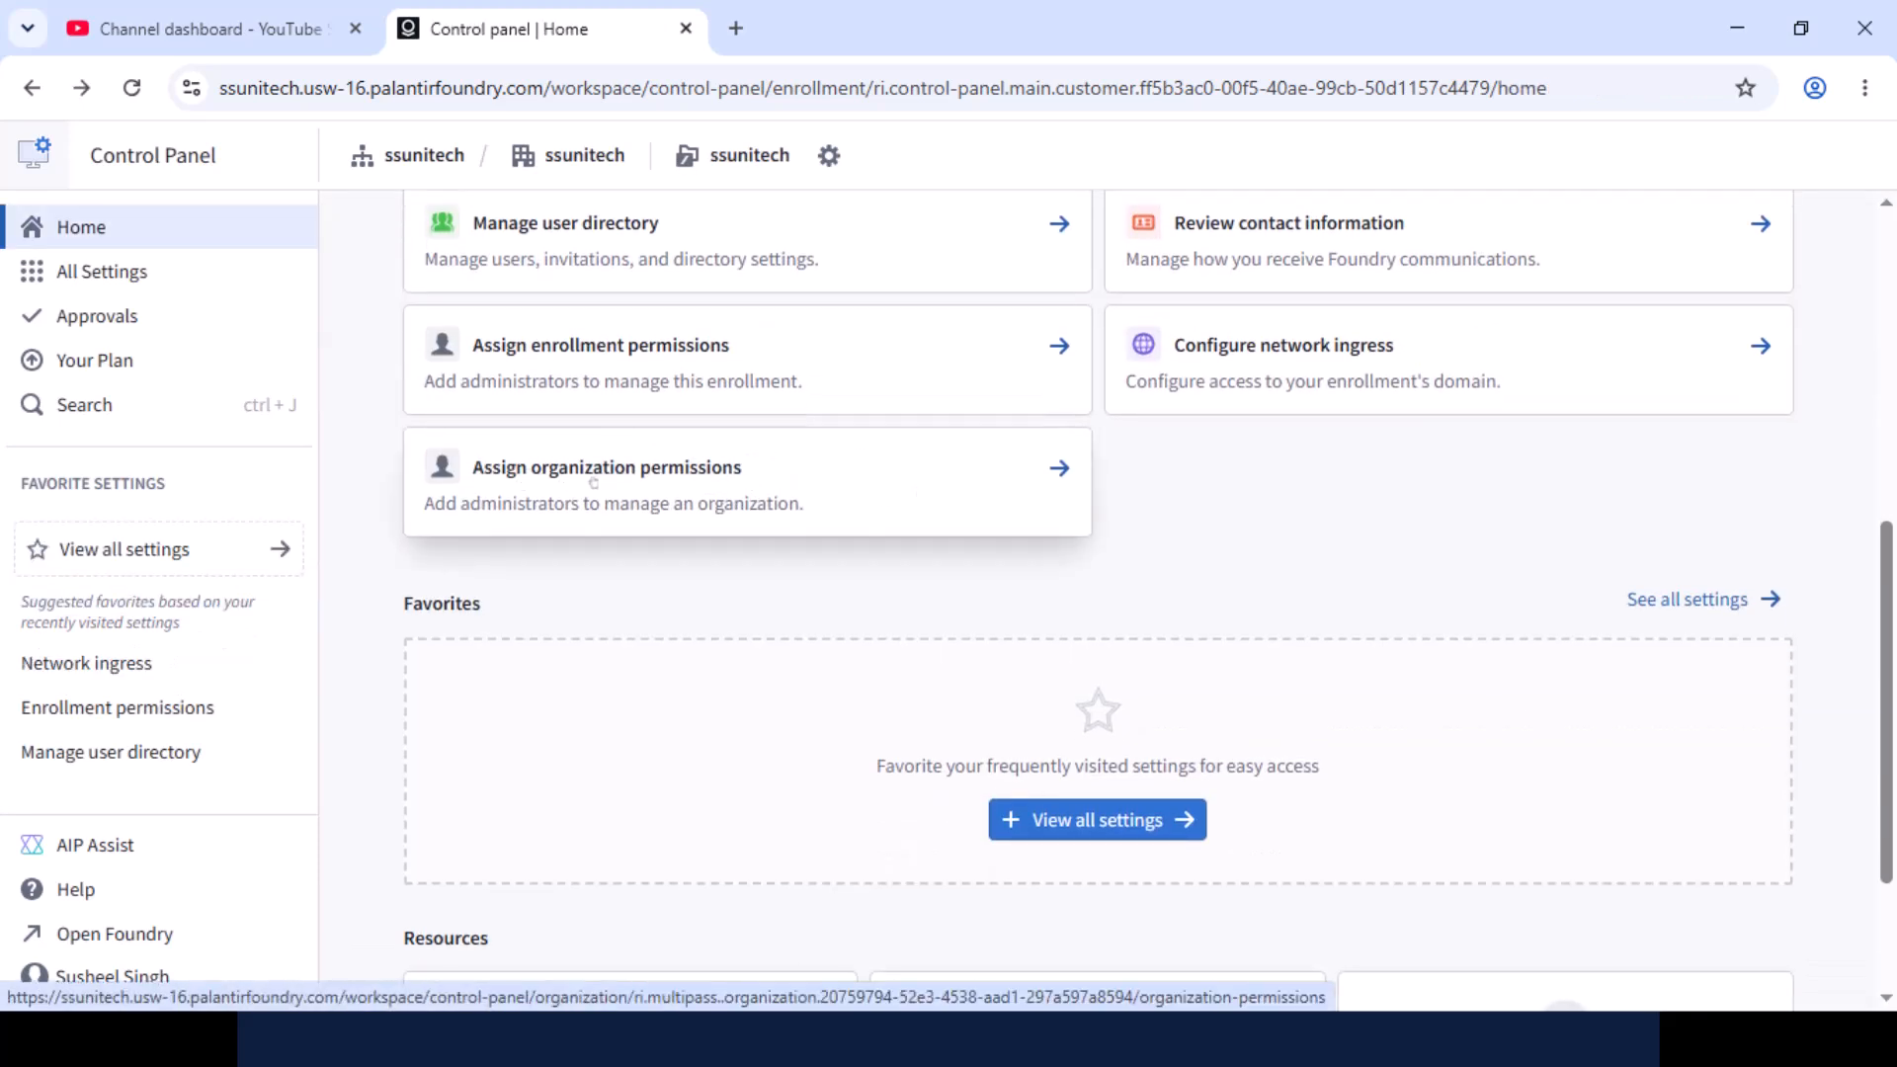
{"action": "scroll", "coordinate": [779, 672], "scroll_direction": "up", "scroll_amount": 7}
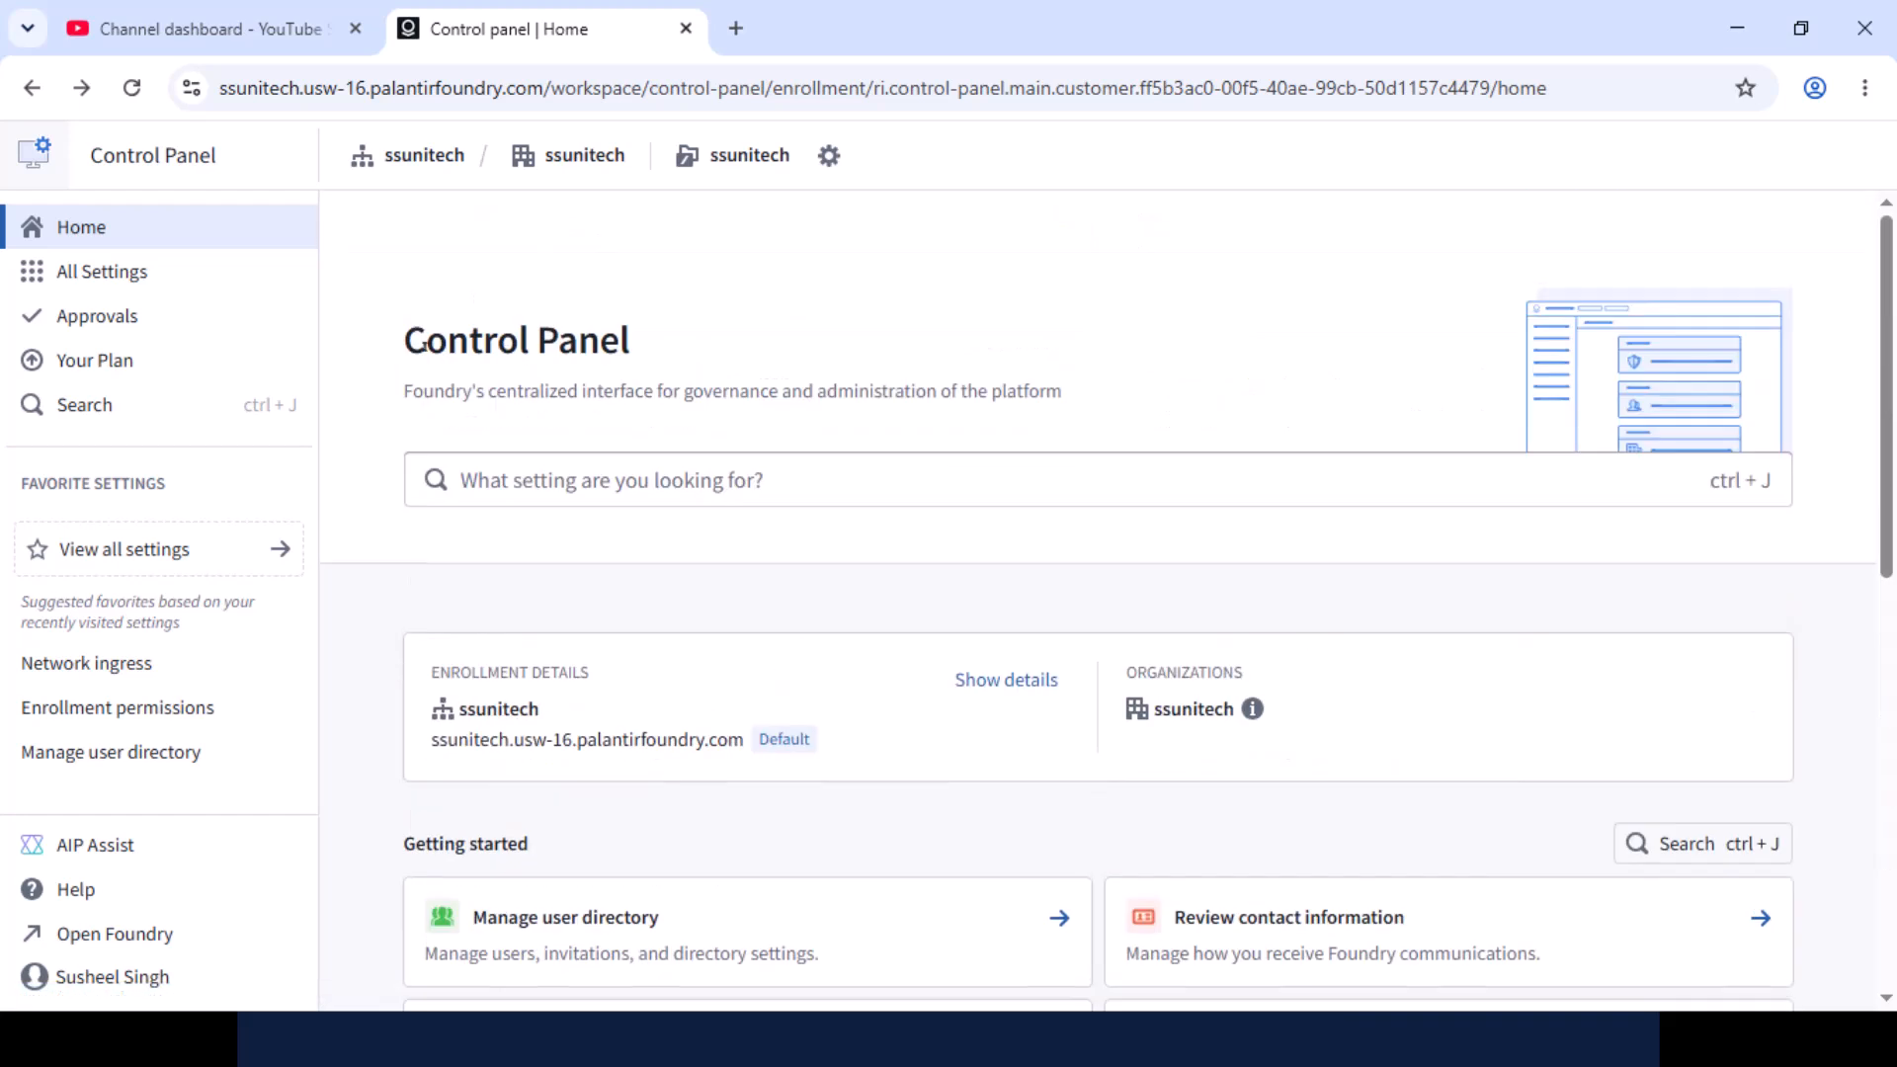
Return to the Foundry homepage, search the enterprise for "projec" and open the Projects & files app.
{"action": "left_click_drag", "start_coordinate": [404, 341], "coordinate": [559, 340]}
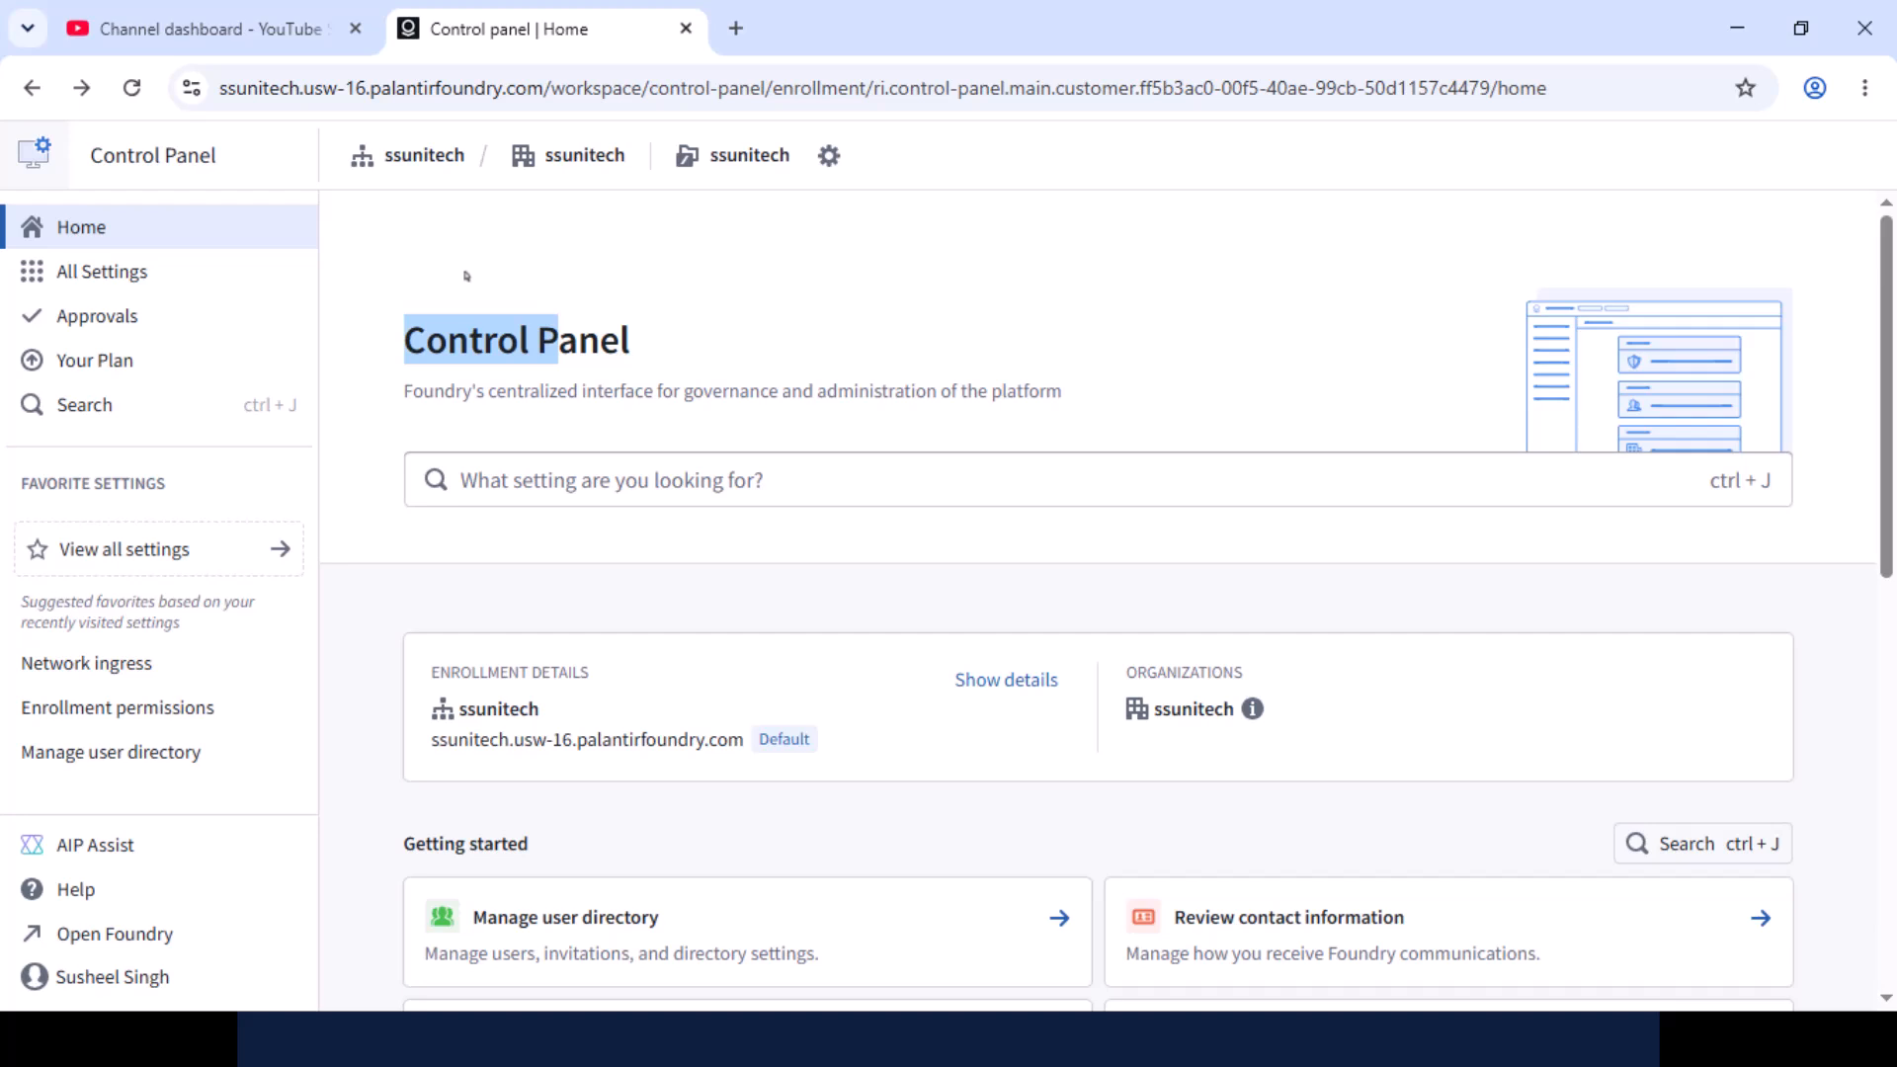
{"action": "left_click", "coordinate": [523, 335]}
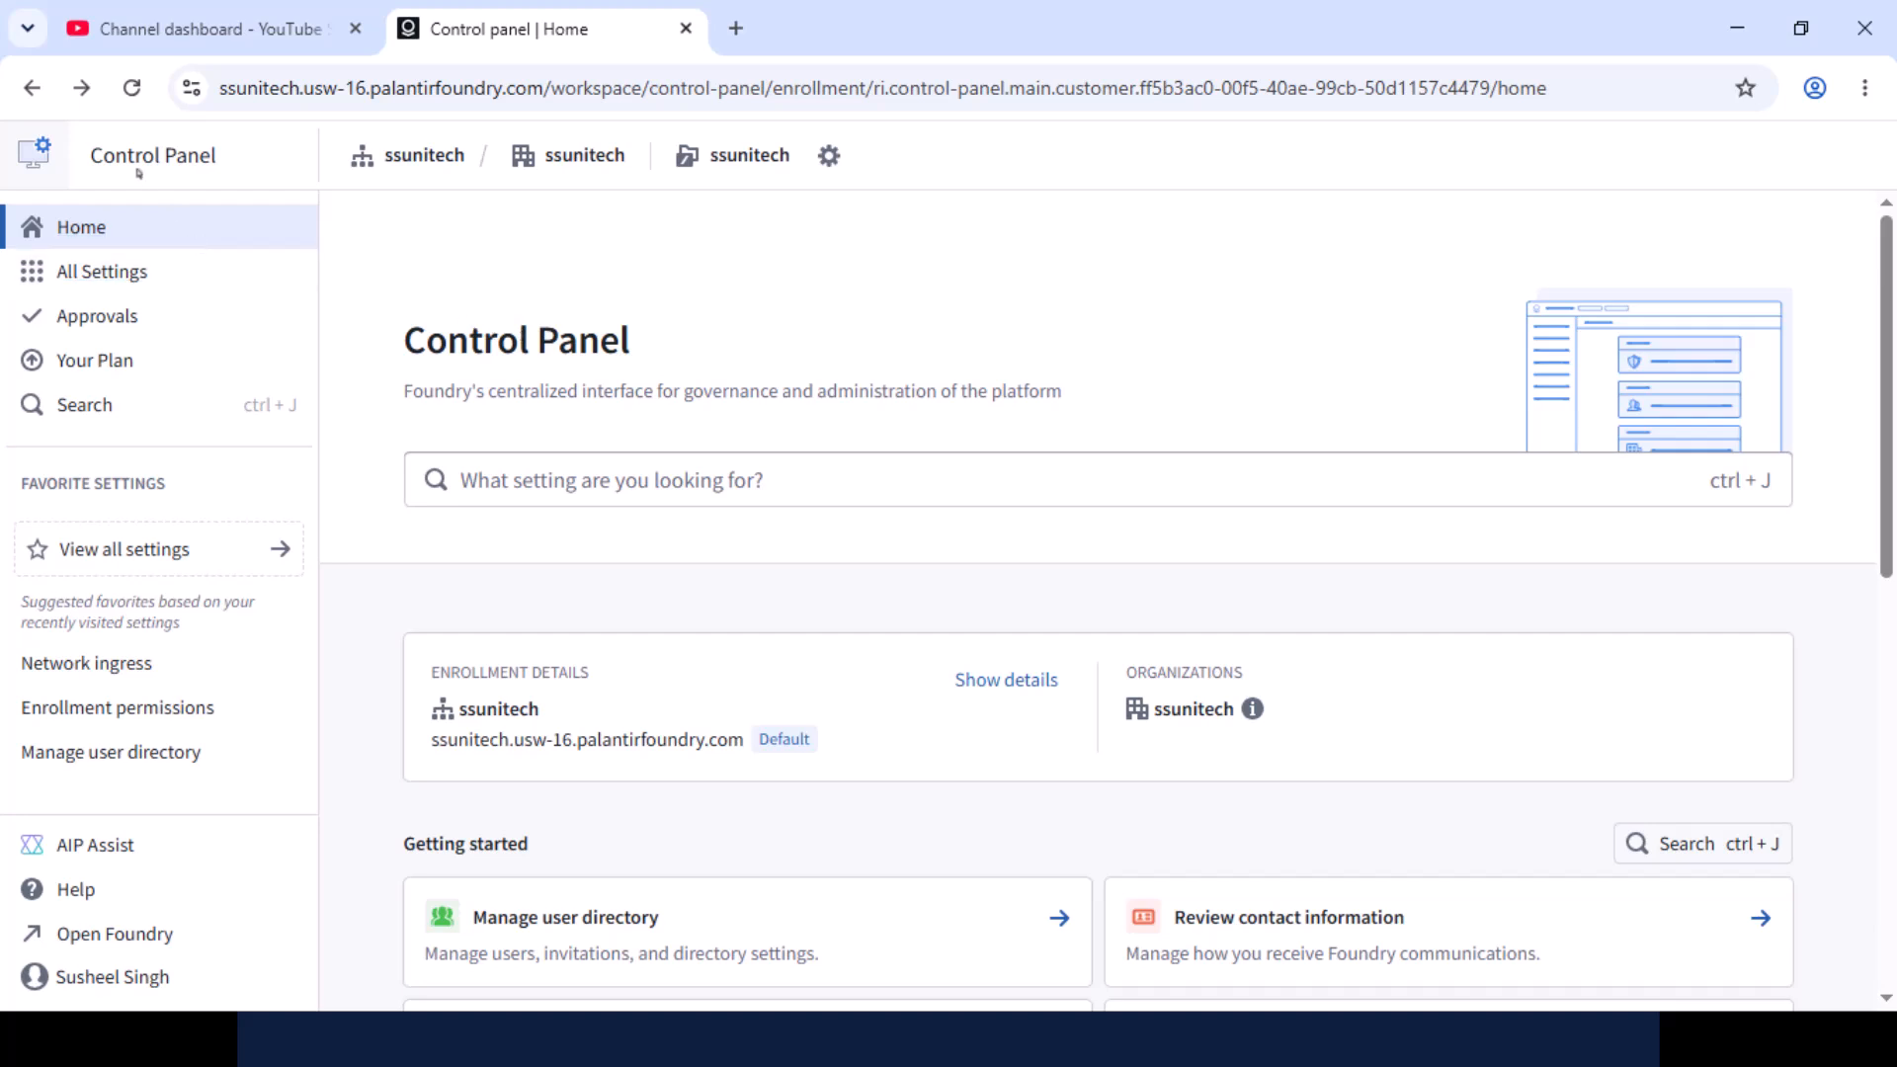
{"action": "left_click", "coordinate": [31, 87]}
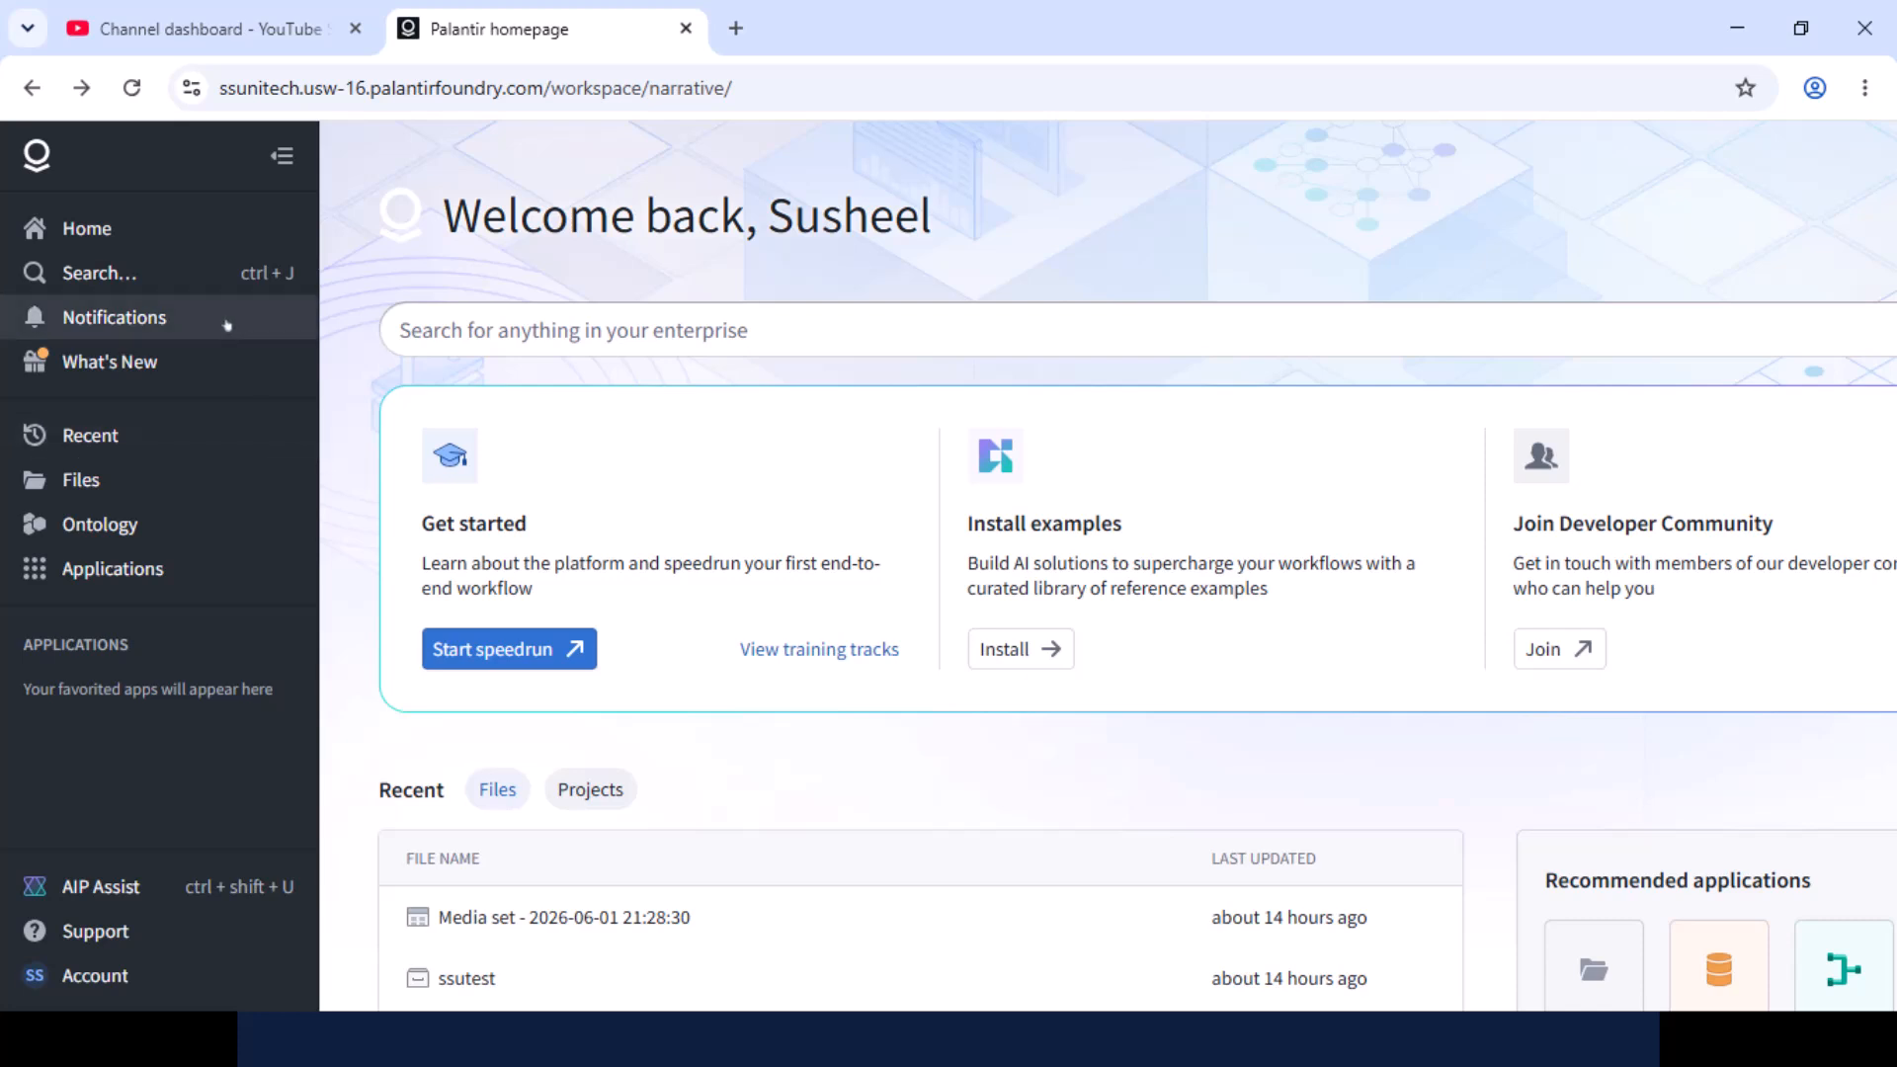
{"action": "left_click", "coordinate": [99, 273]}
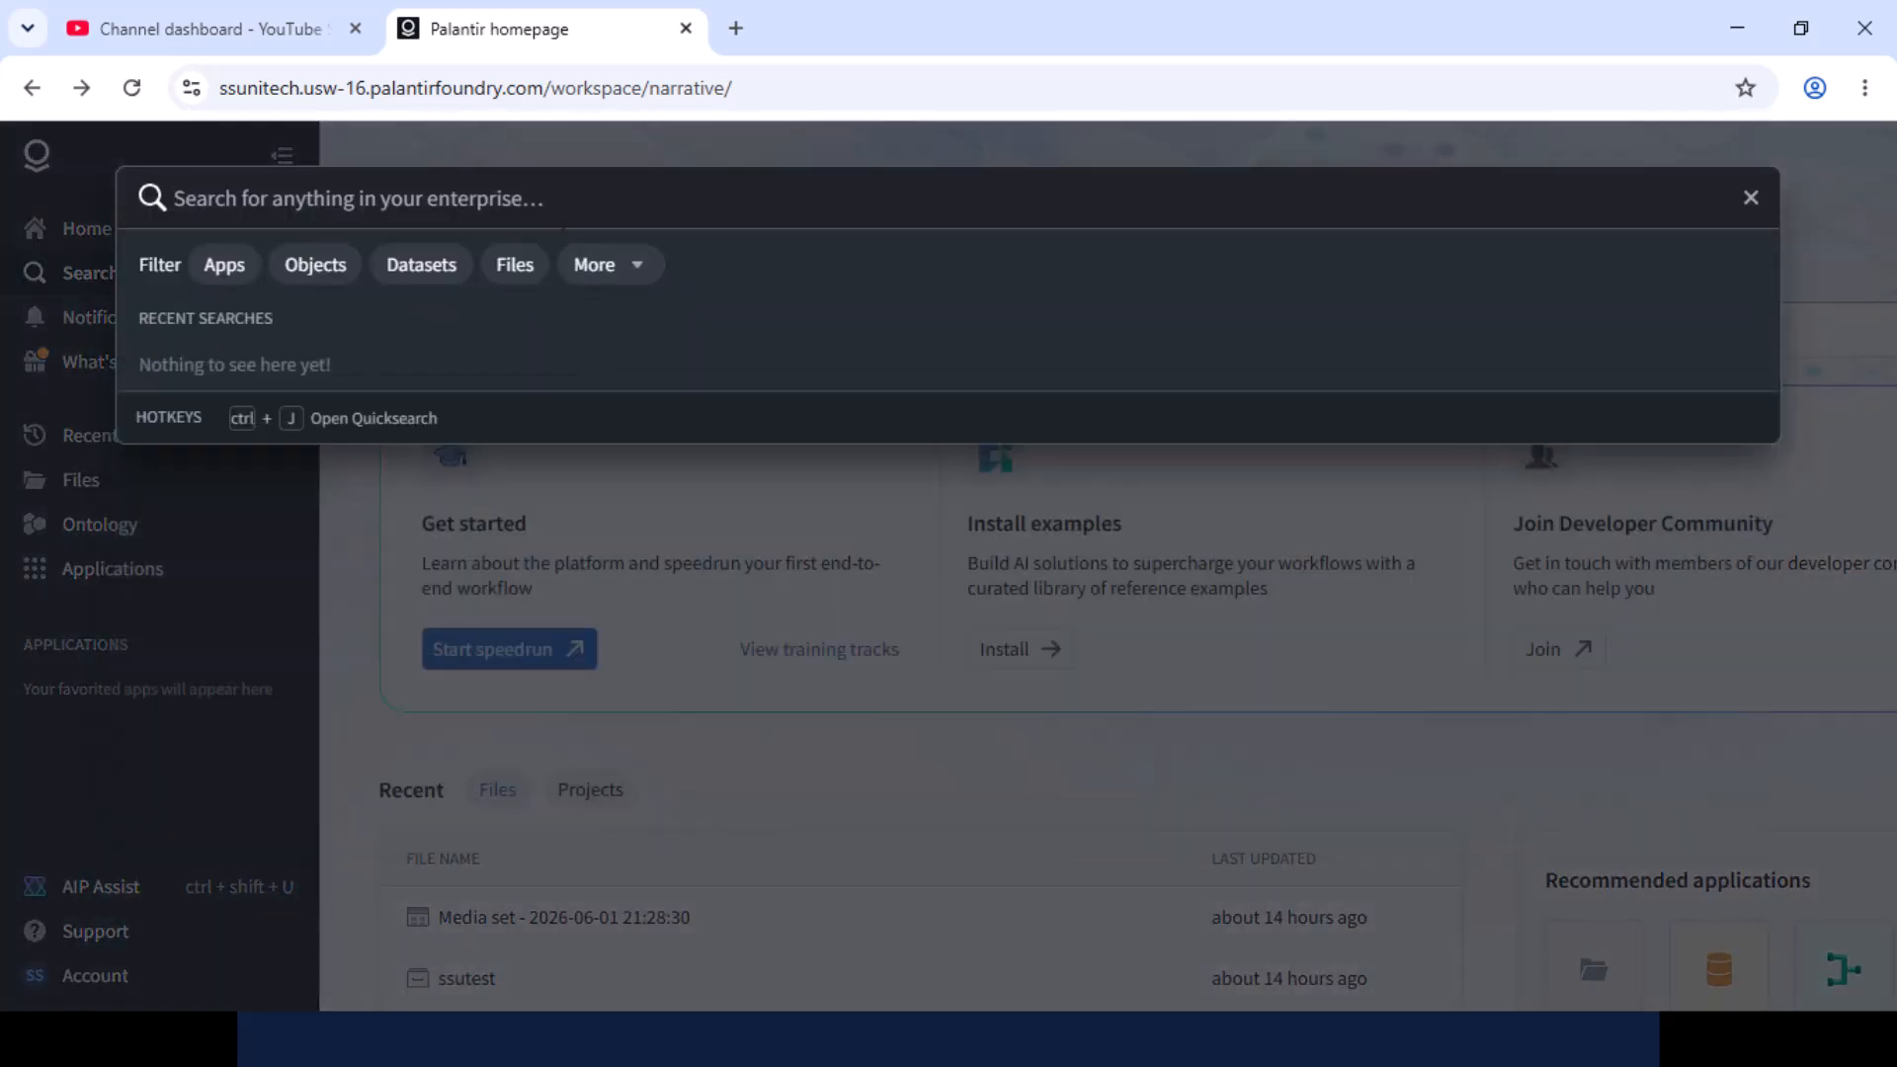
{"action": "type", "text": "projec"}
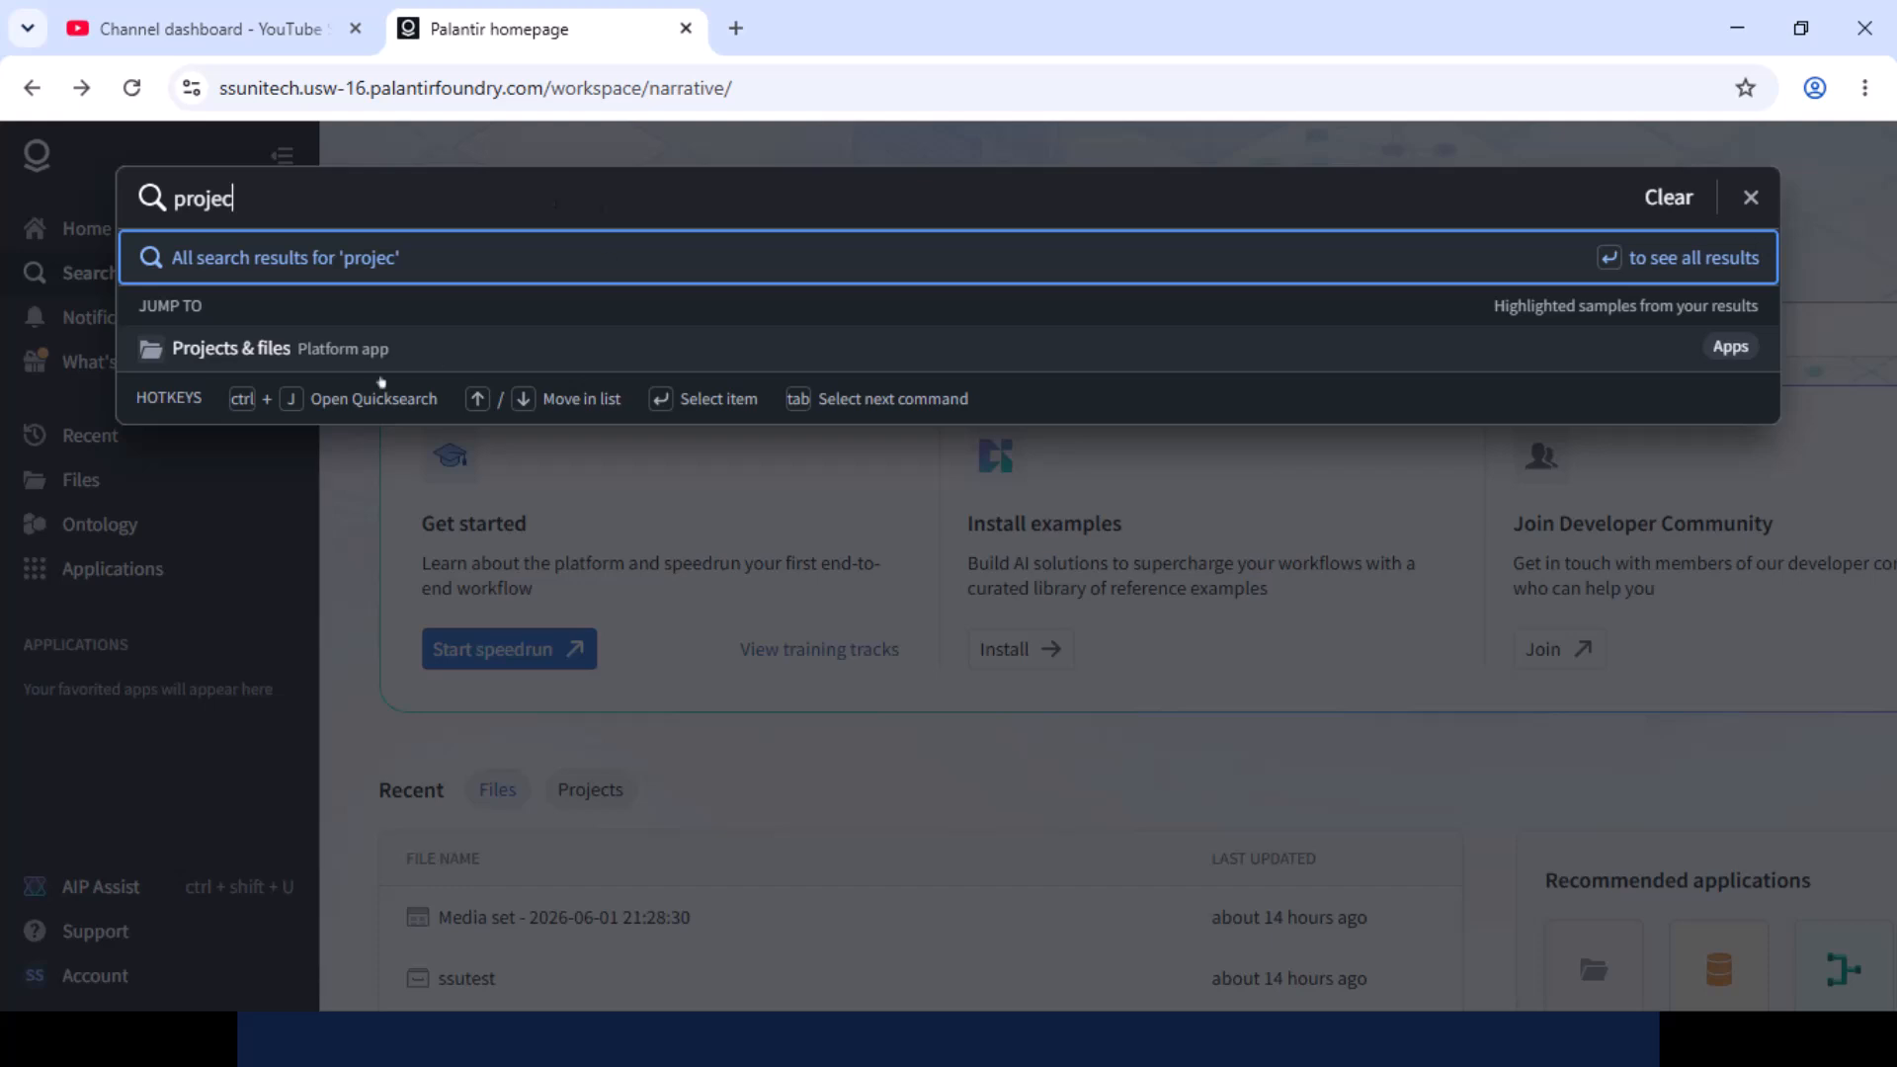
{"action": "left_click", "coordinate": [290, 346]}
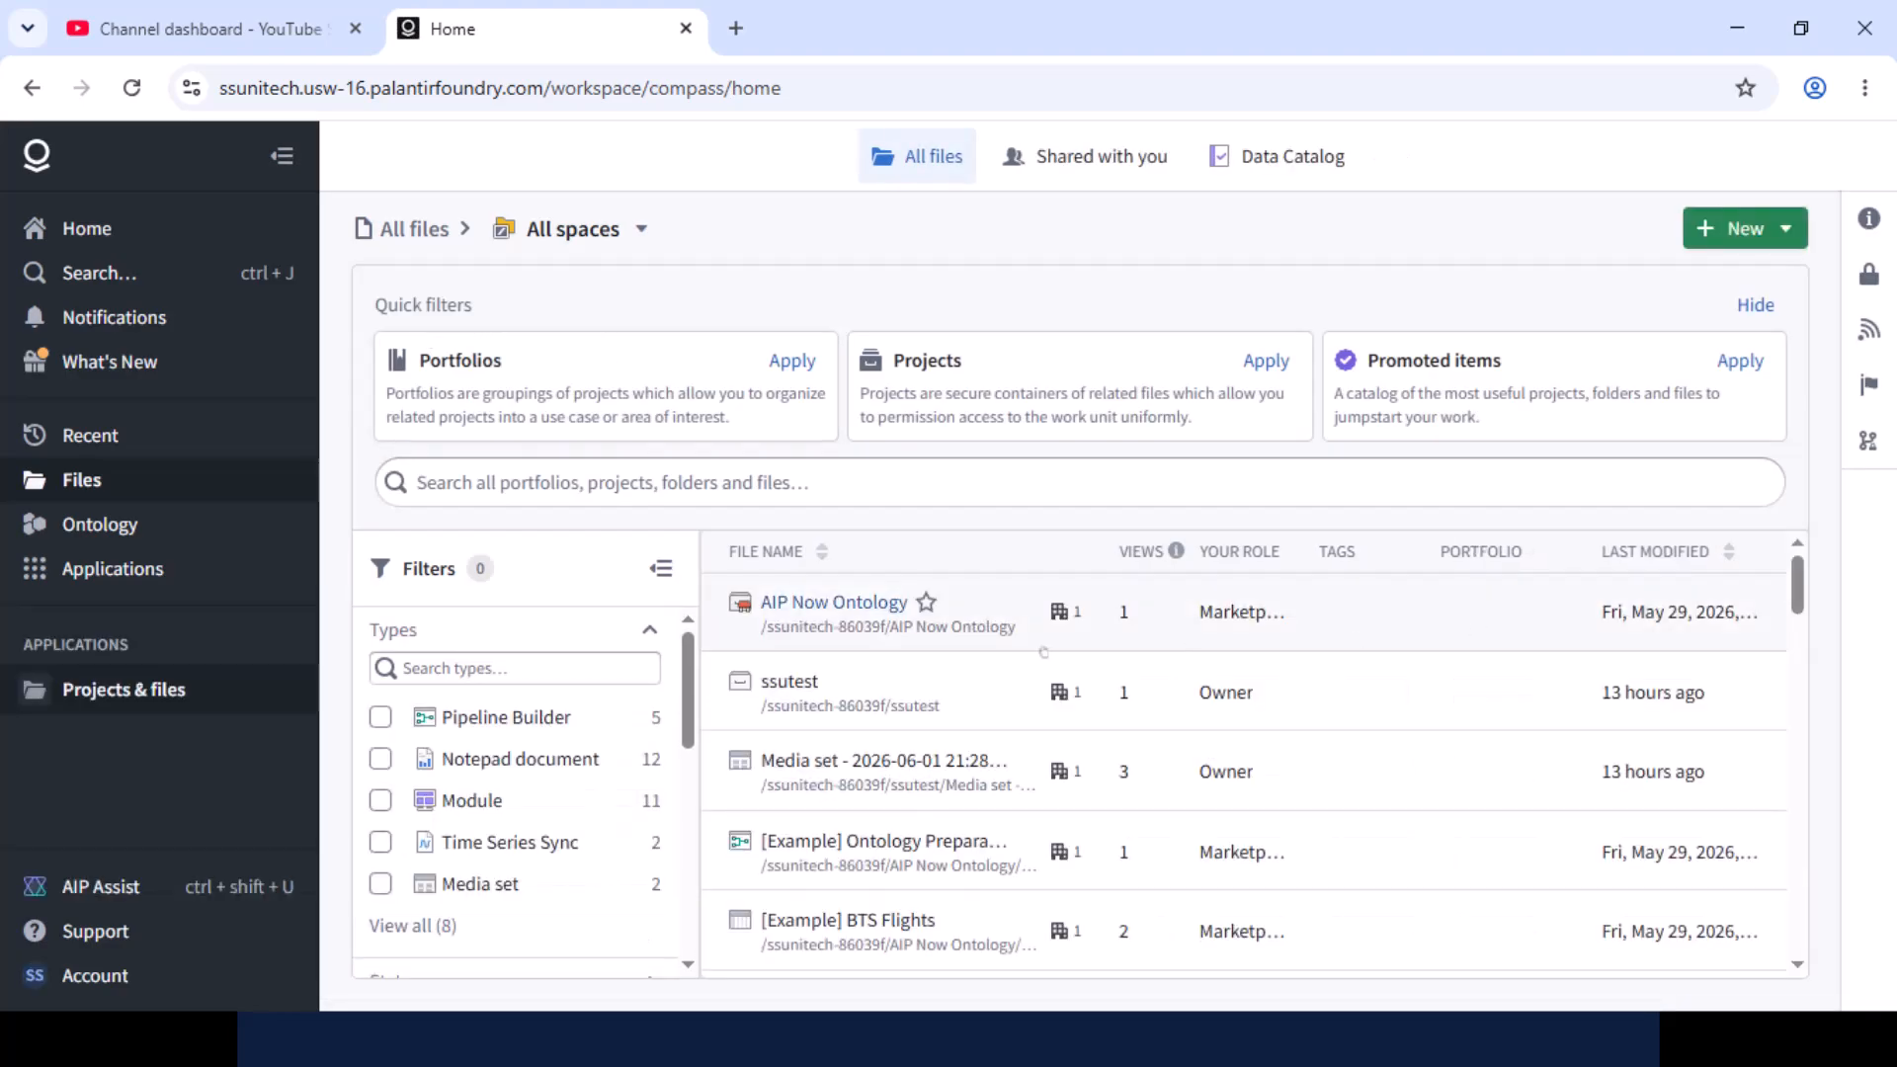
Look through the list of projects, folders and files across all spaces.
{"action": "scroll", "coordinate": [1044, 652], "scroll_direction": "down", "scroll_amount": 8}
{"action": "scroll", "coordinate": [1045, 652], "scroll_direction": "up", "scroll_amount": 8}
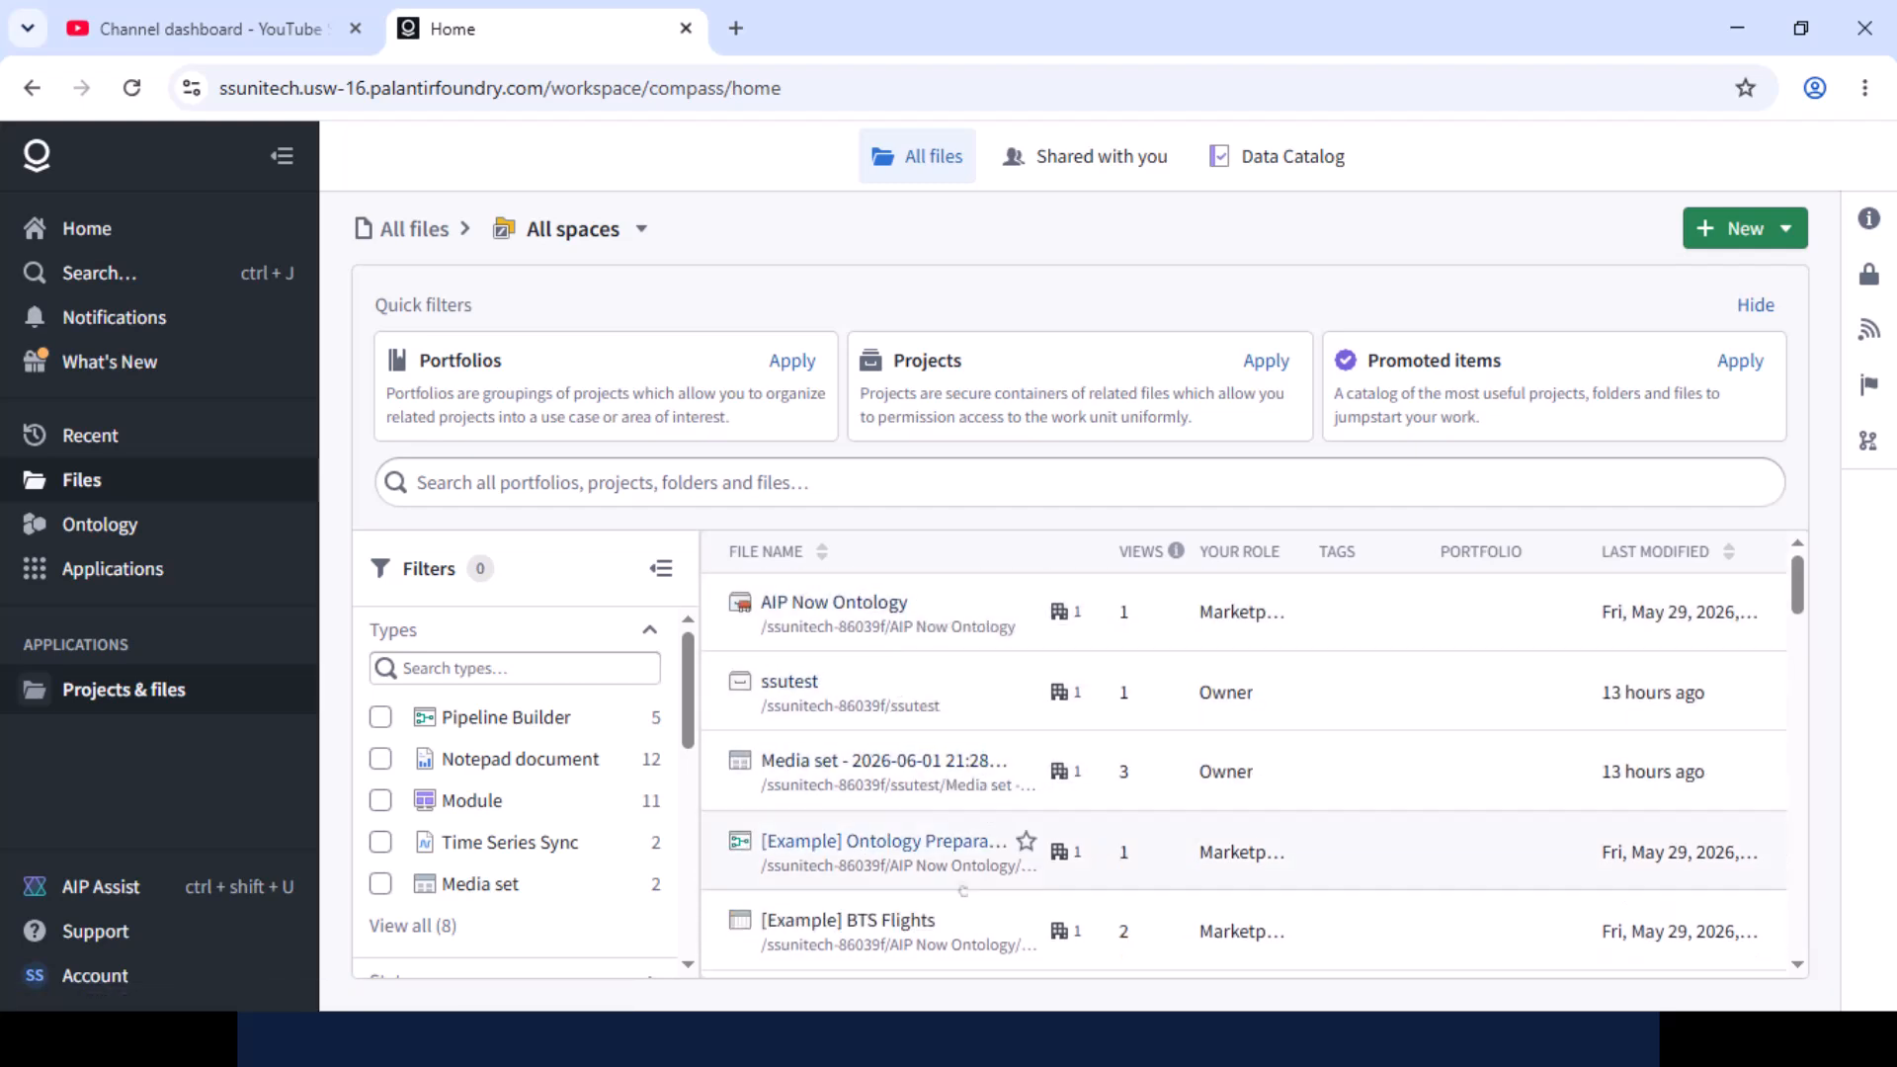
{"action": "scroll", "coordinate": [982, 944], "scroll_direction": "down", "scroll_amount": 3}
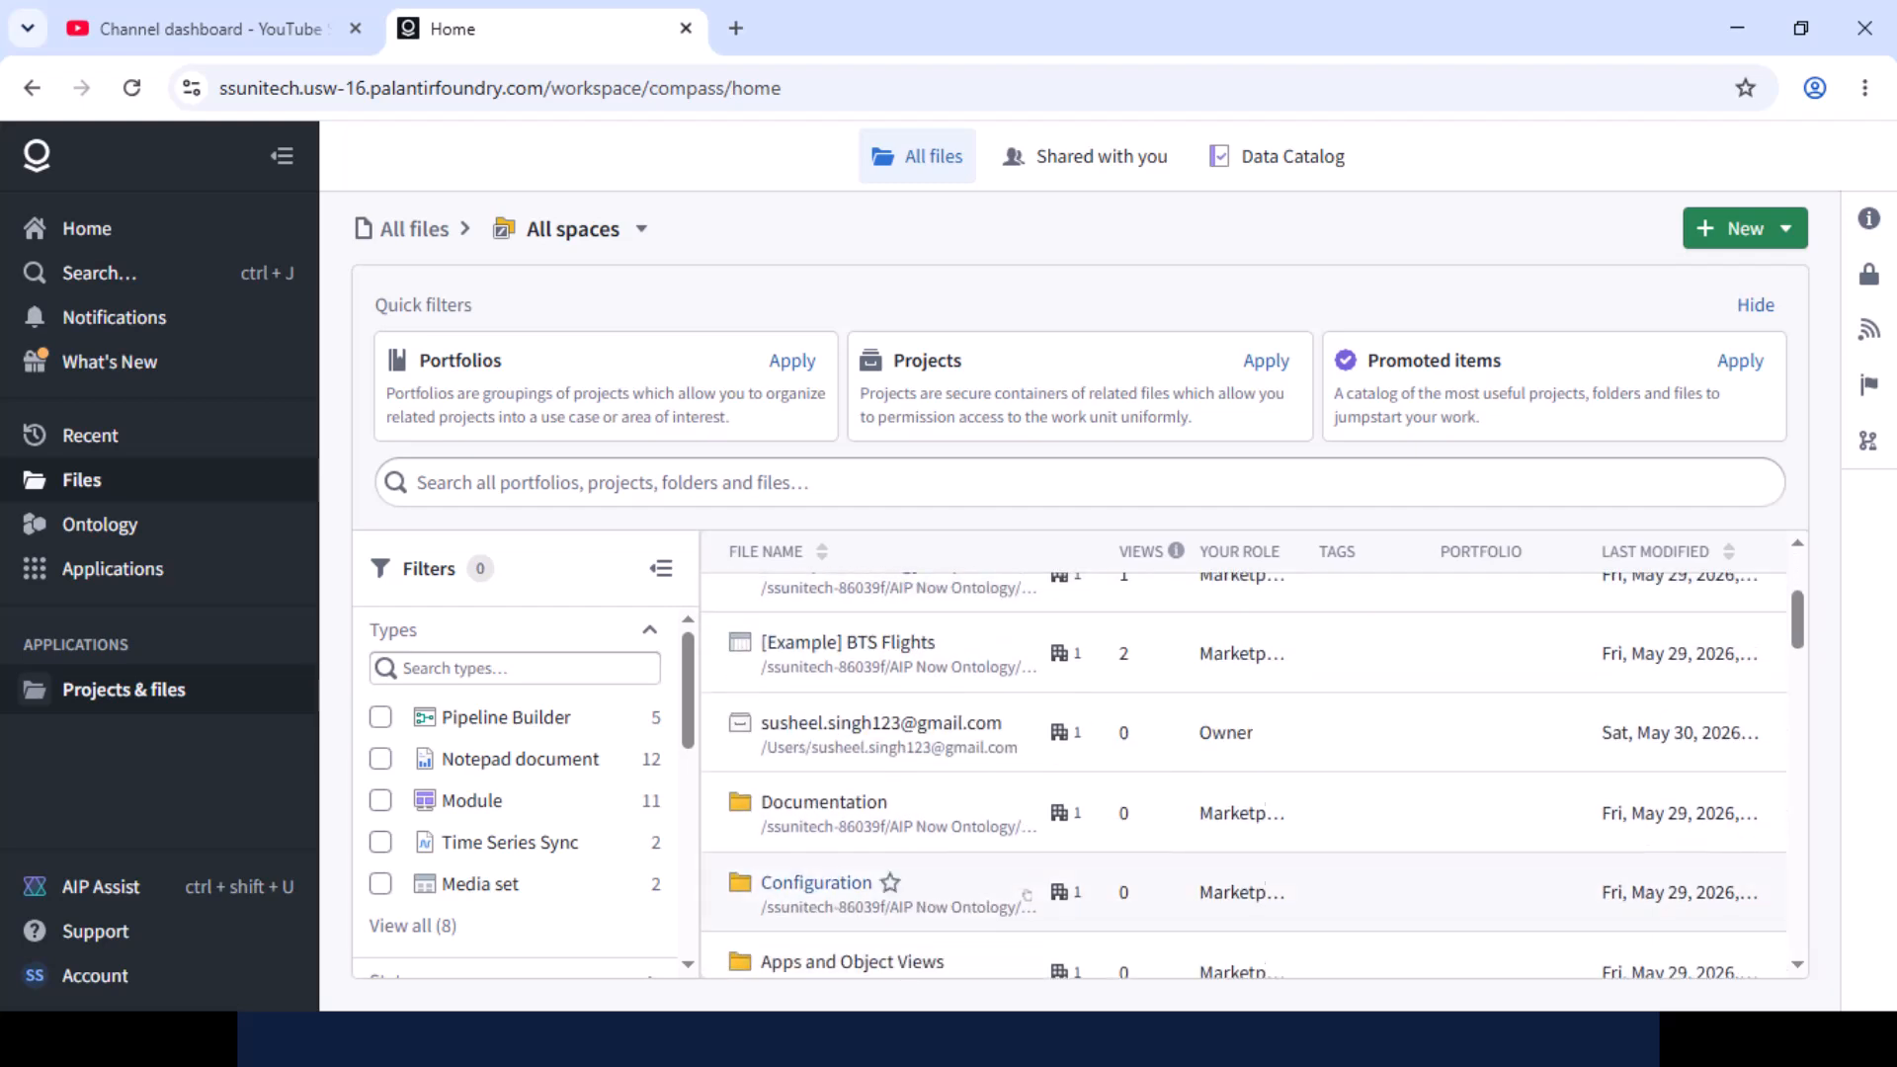
{"action": "scroll", "coordinate": [1027, 895], "scroll_direction": "down", "scroll_amount": 6}
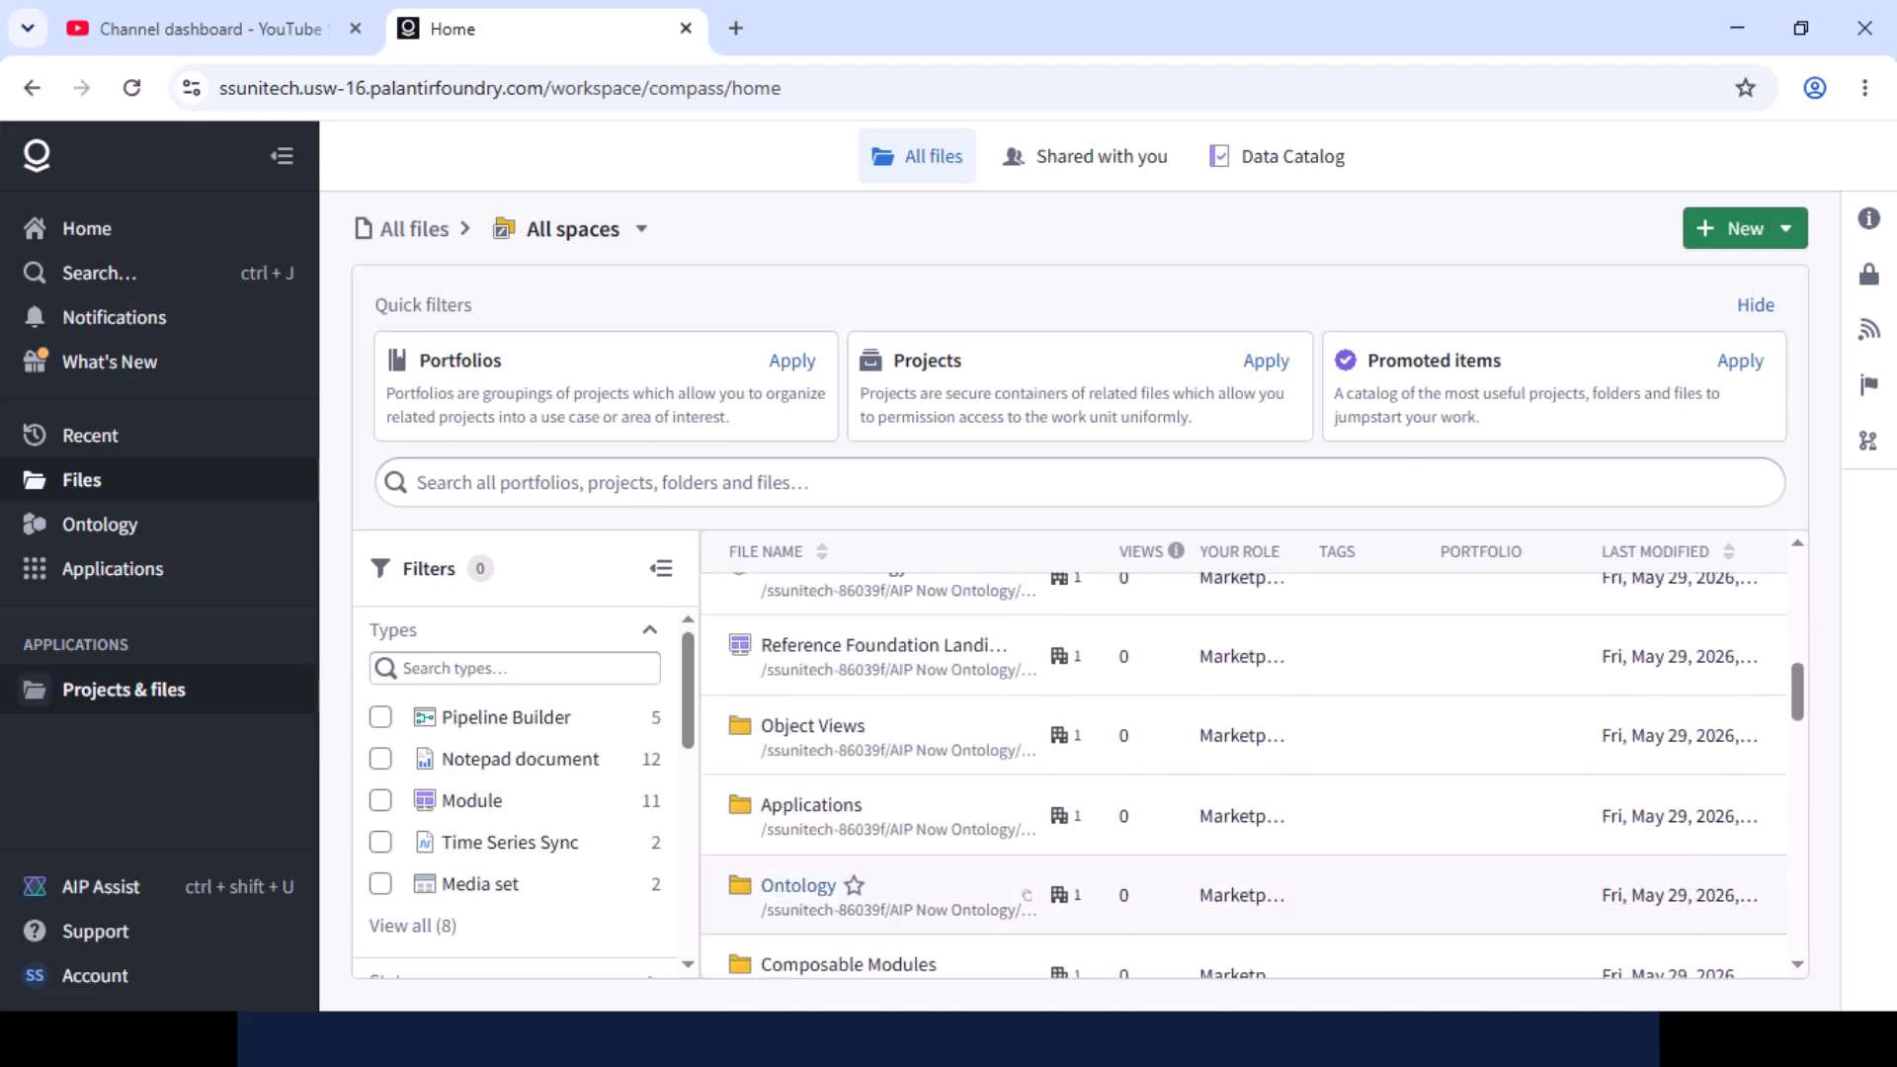
{"action": "scroll", "coordinate": [1028, 895], "scroll_direction": "down", "scroll_amount": 10}
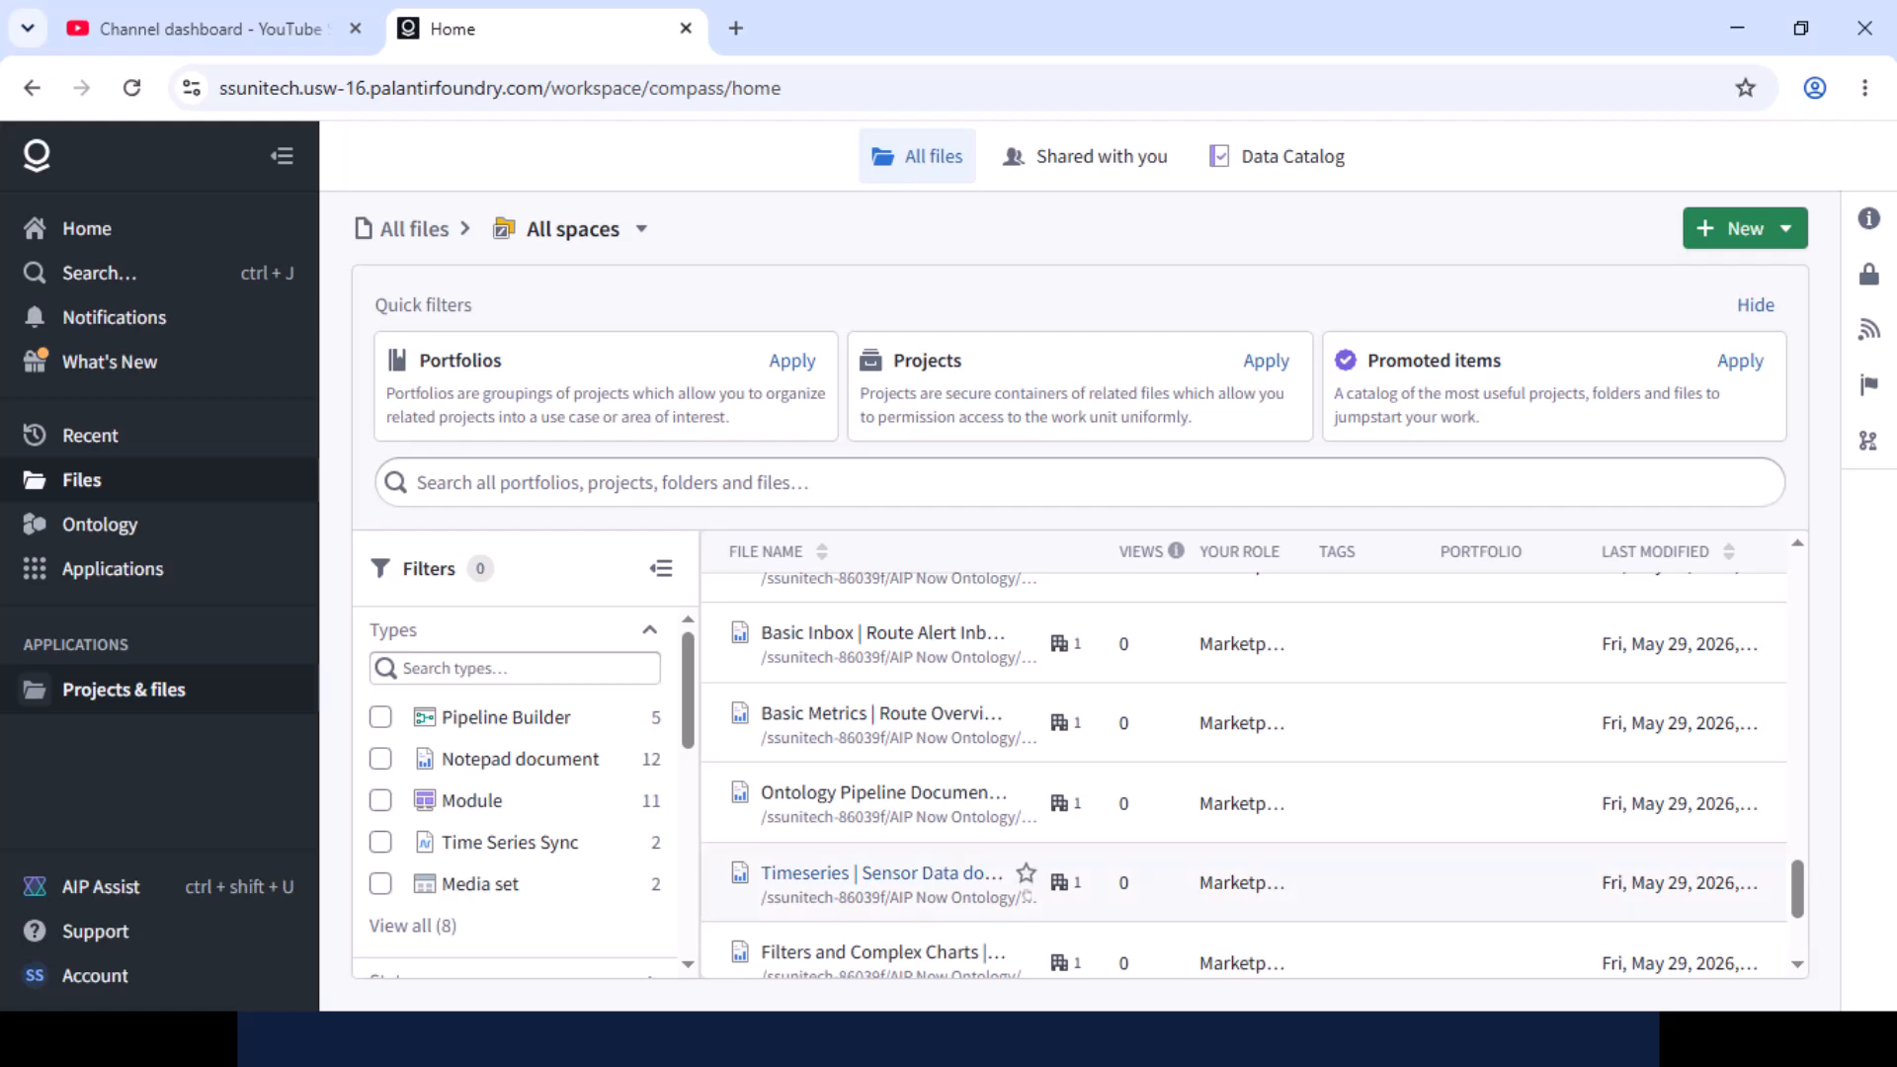
{"action": "scroll", "coordinate": [1028, 895], "scroll_direction": "up", "scroll_amount": 15}
{"action": "scroll", "coordinate": [1028, 895], "scroll_direction": "up", "scroll_amount": 5}
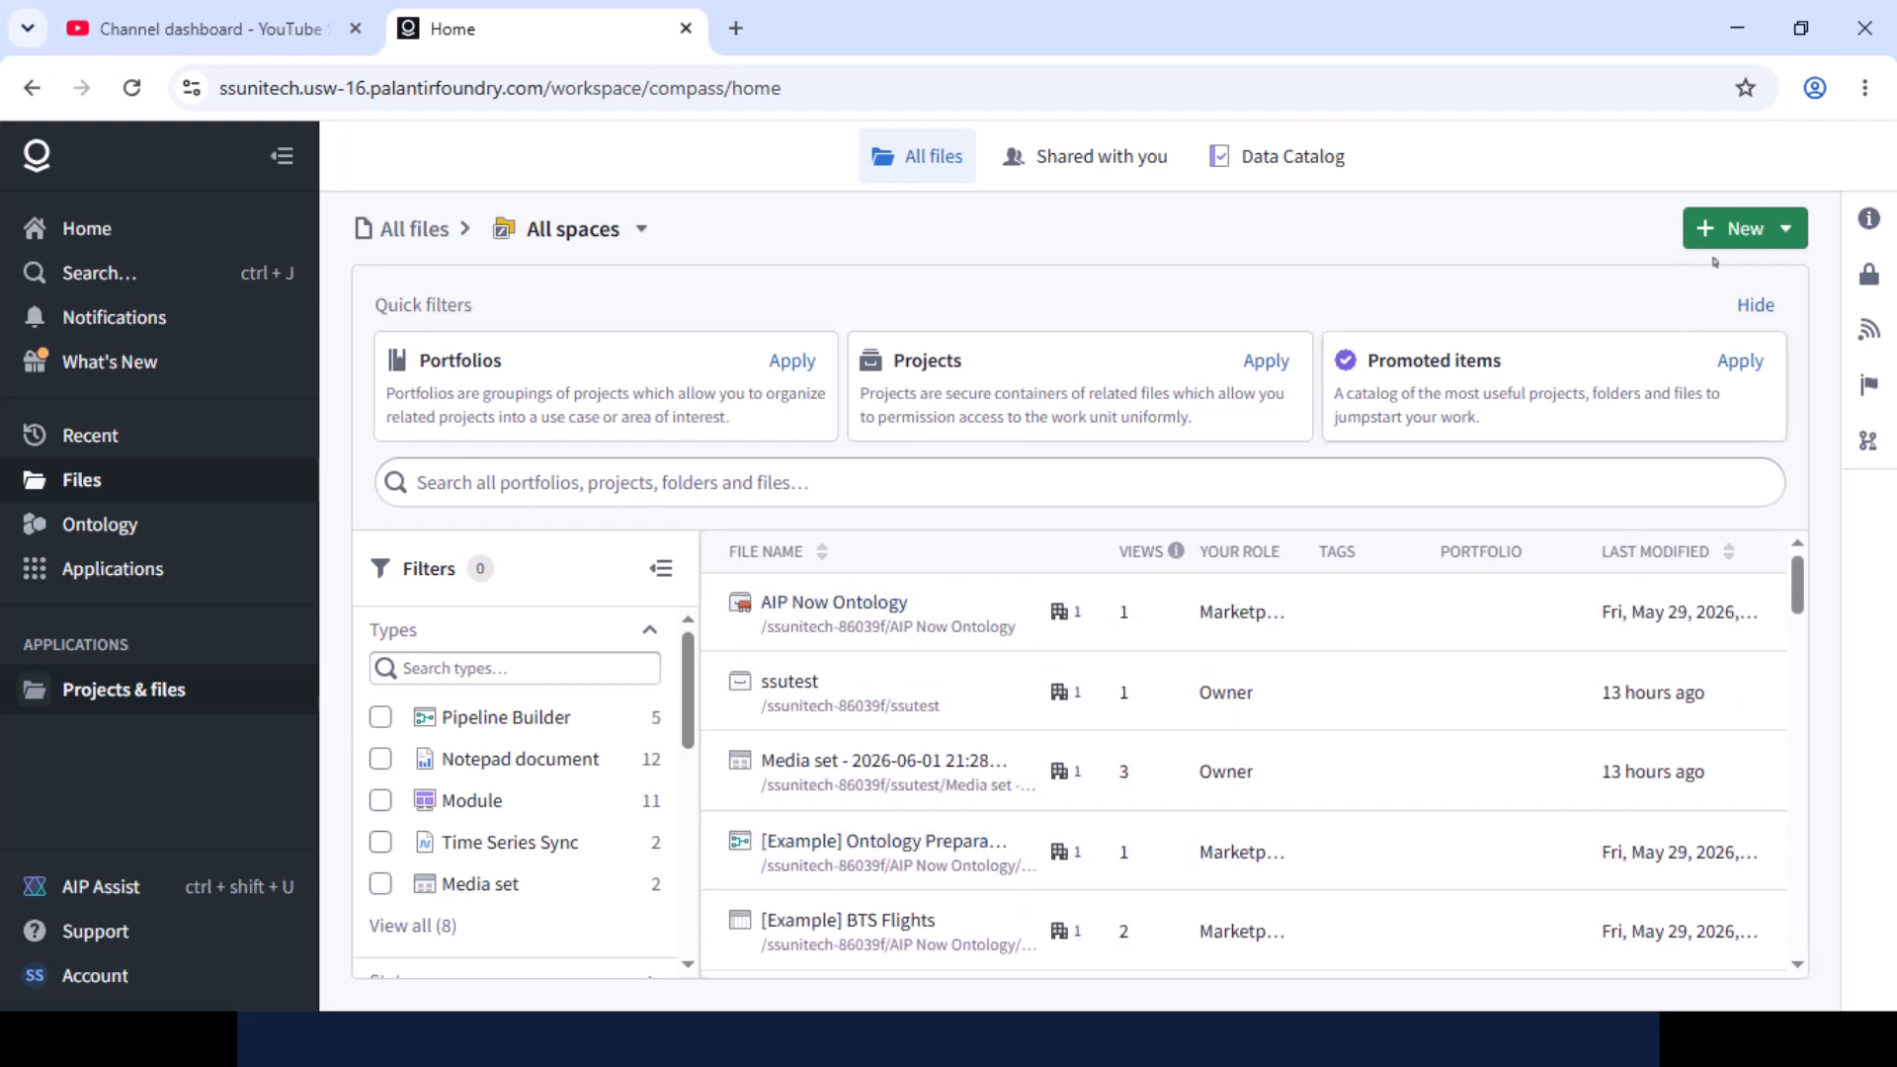
Start a new project in the ssunitech space from the Production project template.
{"action": "left_click", "coordinate": [1776, 228]}
{"action": "left_click", "coordinate": [1670, 289]}
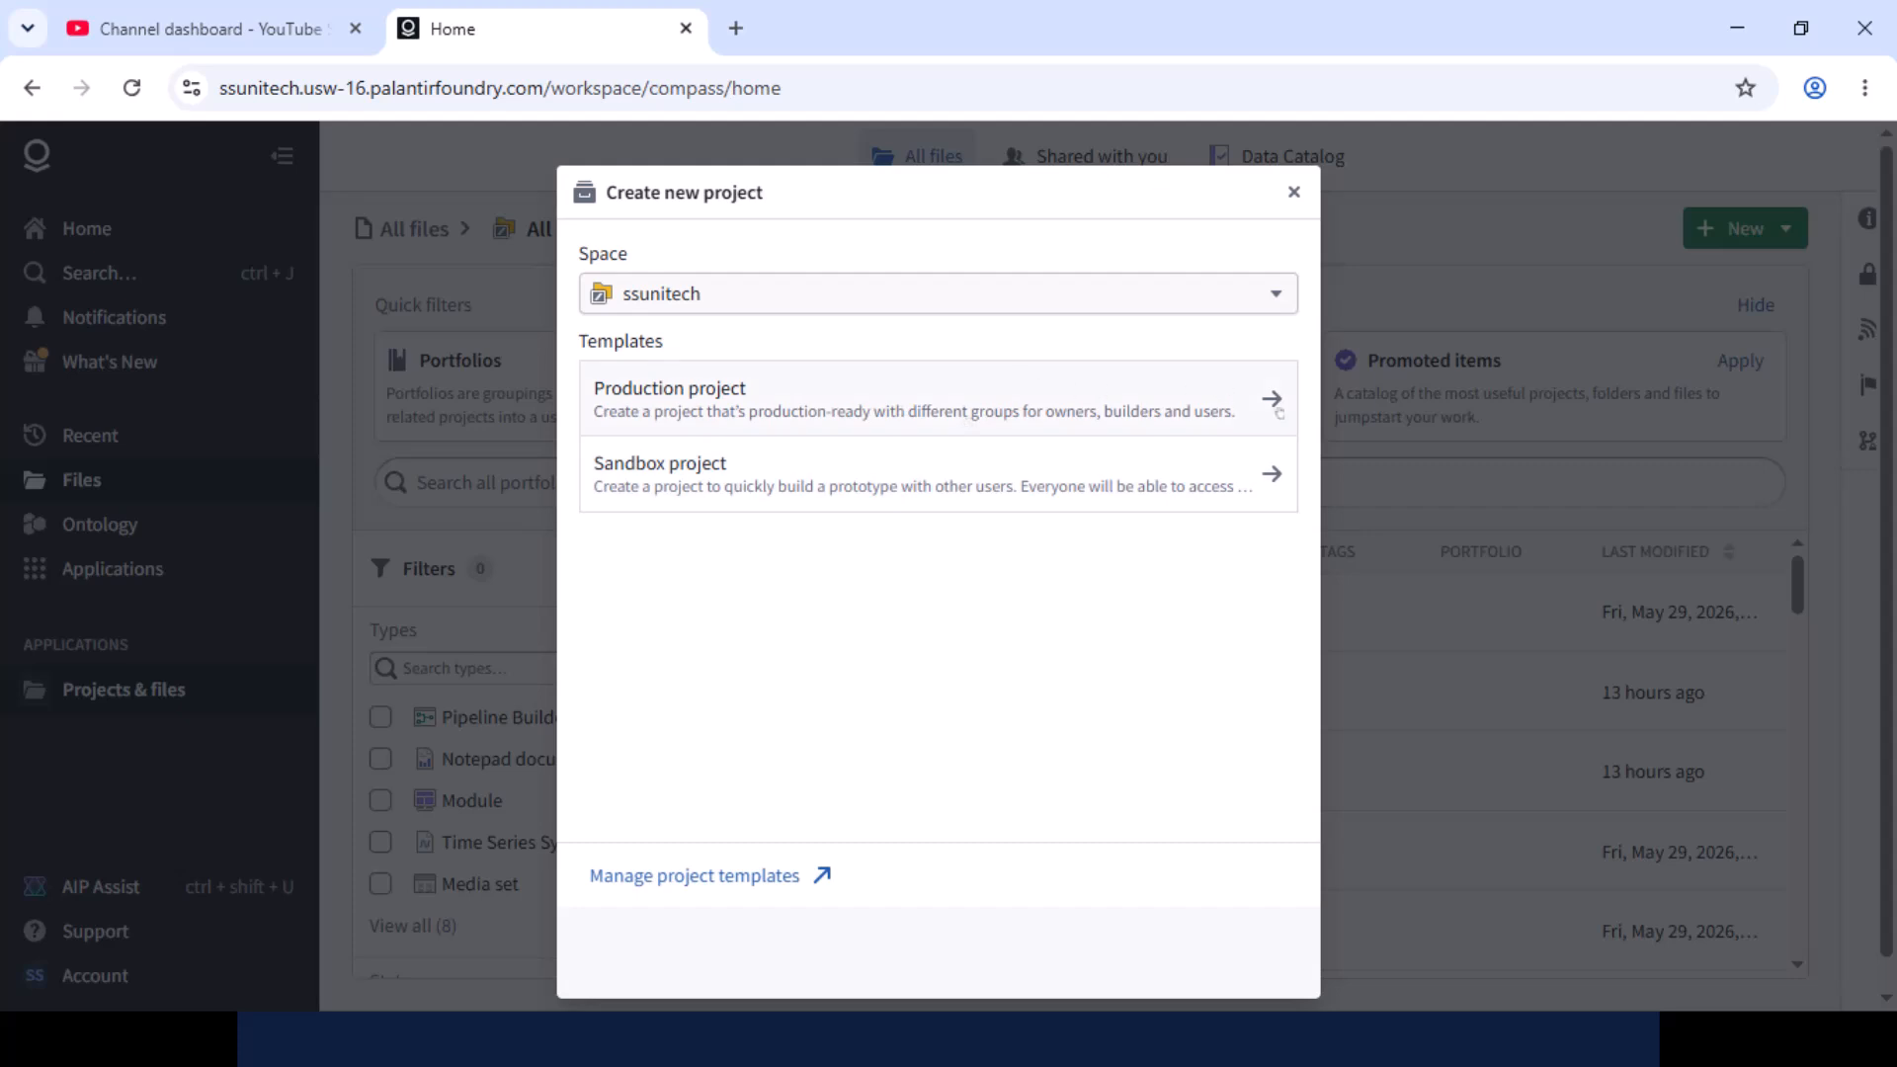
{"action": "left_click", "coordinate": [1268, 398]}
Name the project India-dev, create it and collapse the navigation sidebar.
{"action": "left_click", "coordinate": [991, 400]}
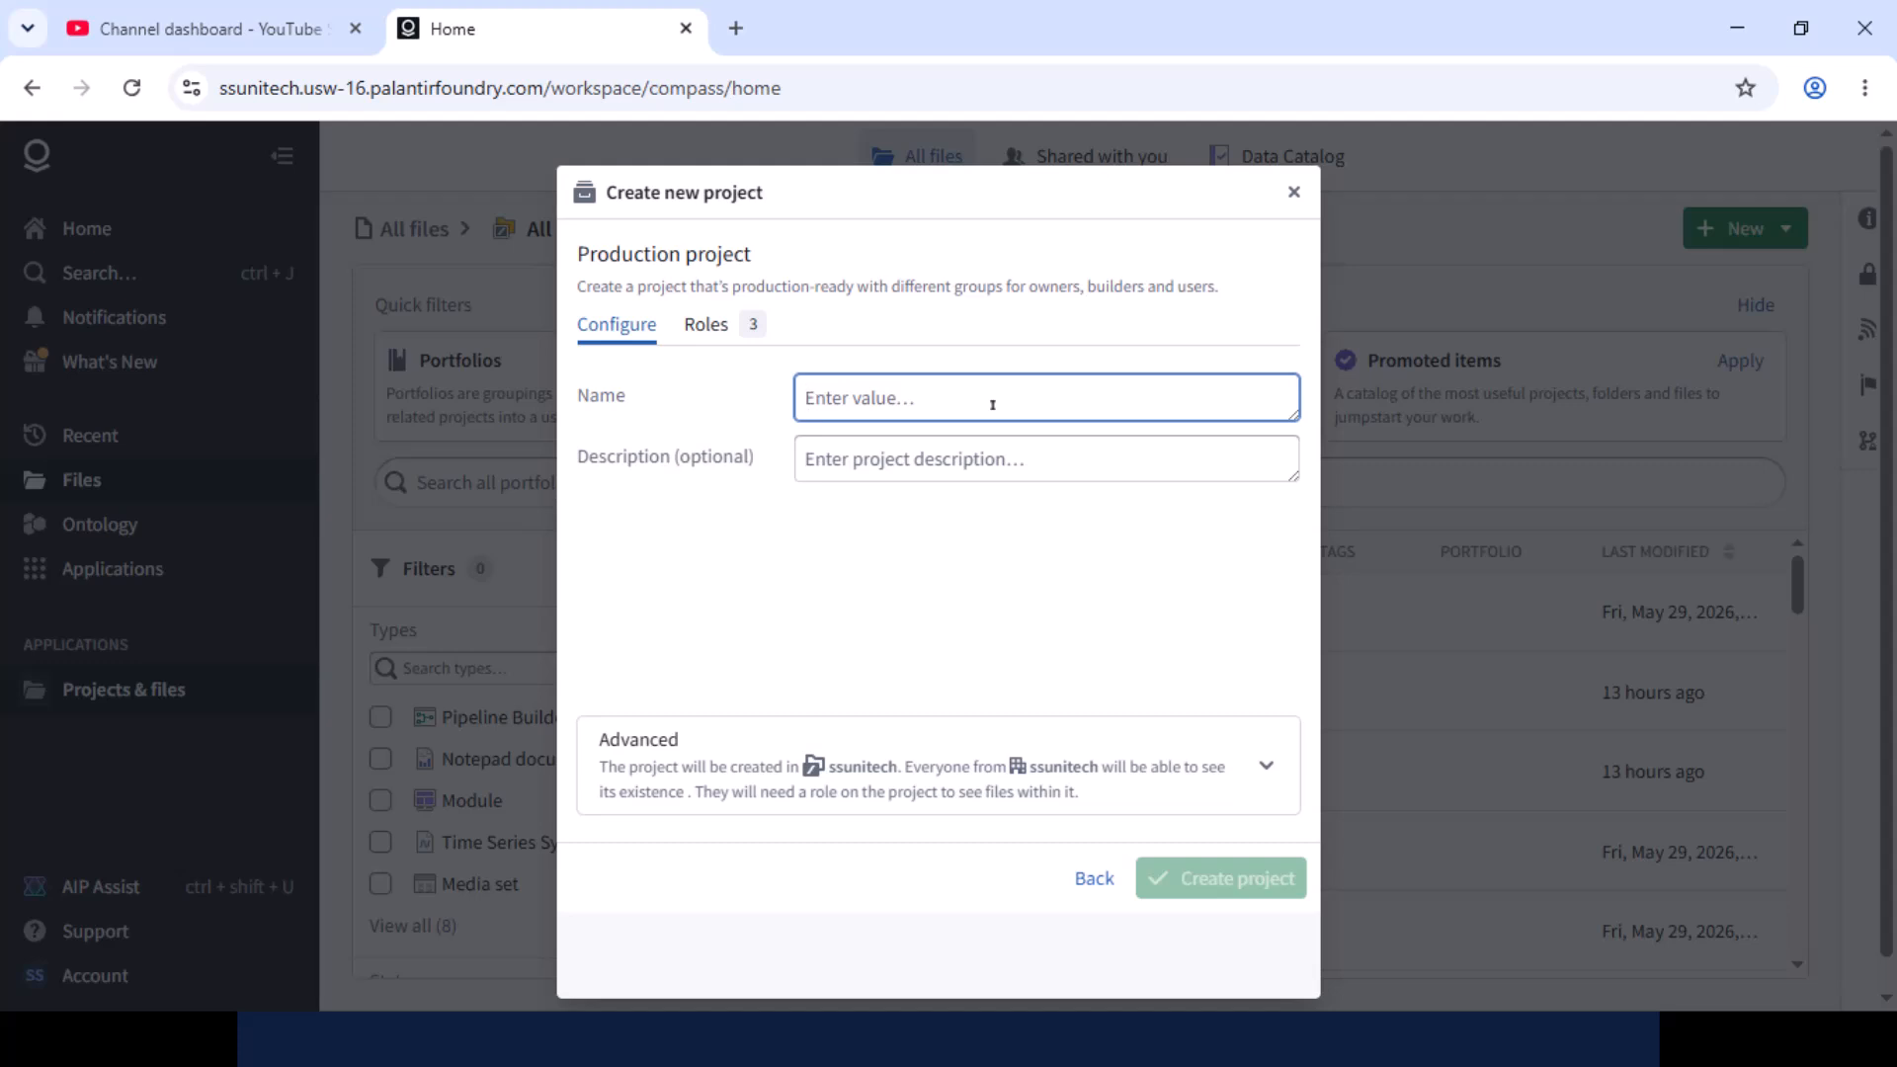
{"action": "type", "text": "INdia"}
{"action": "key", "text": "BackSpace"}
{"action": "key", "text": "BackSpace"}
{"action": "key", "text": "BackSpace"}
{"action": "key", "text": "BackSpace"}
{"action": "key", "text": "BackSpace"}
{"action": "type", "text": "In"}
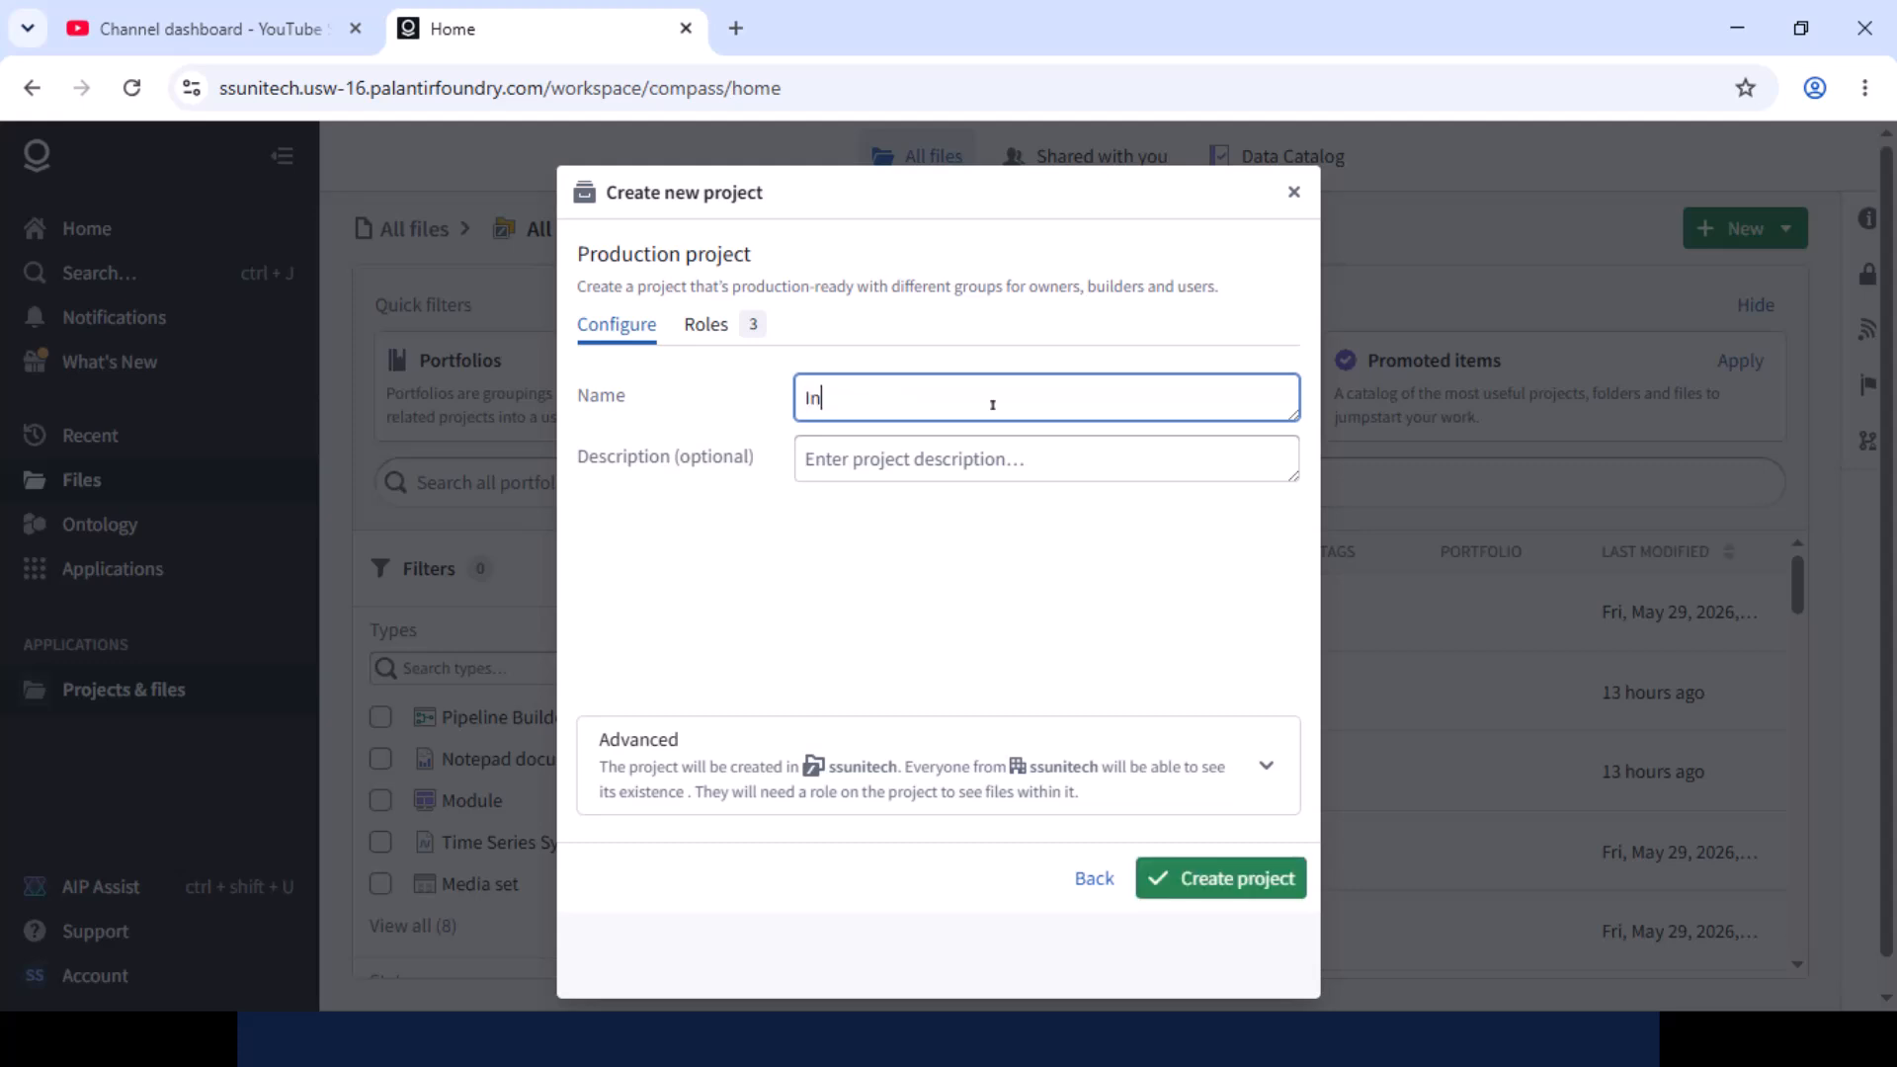
{"action": "type", "text": "dia-dev"}
{"action": "left_click", "coordinate": [1184, 882]}
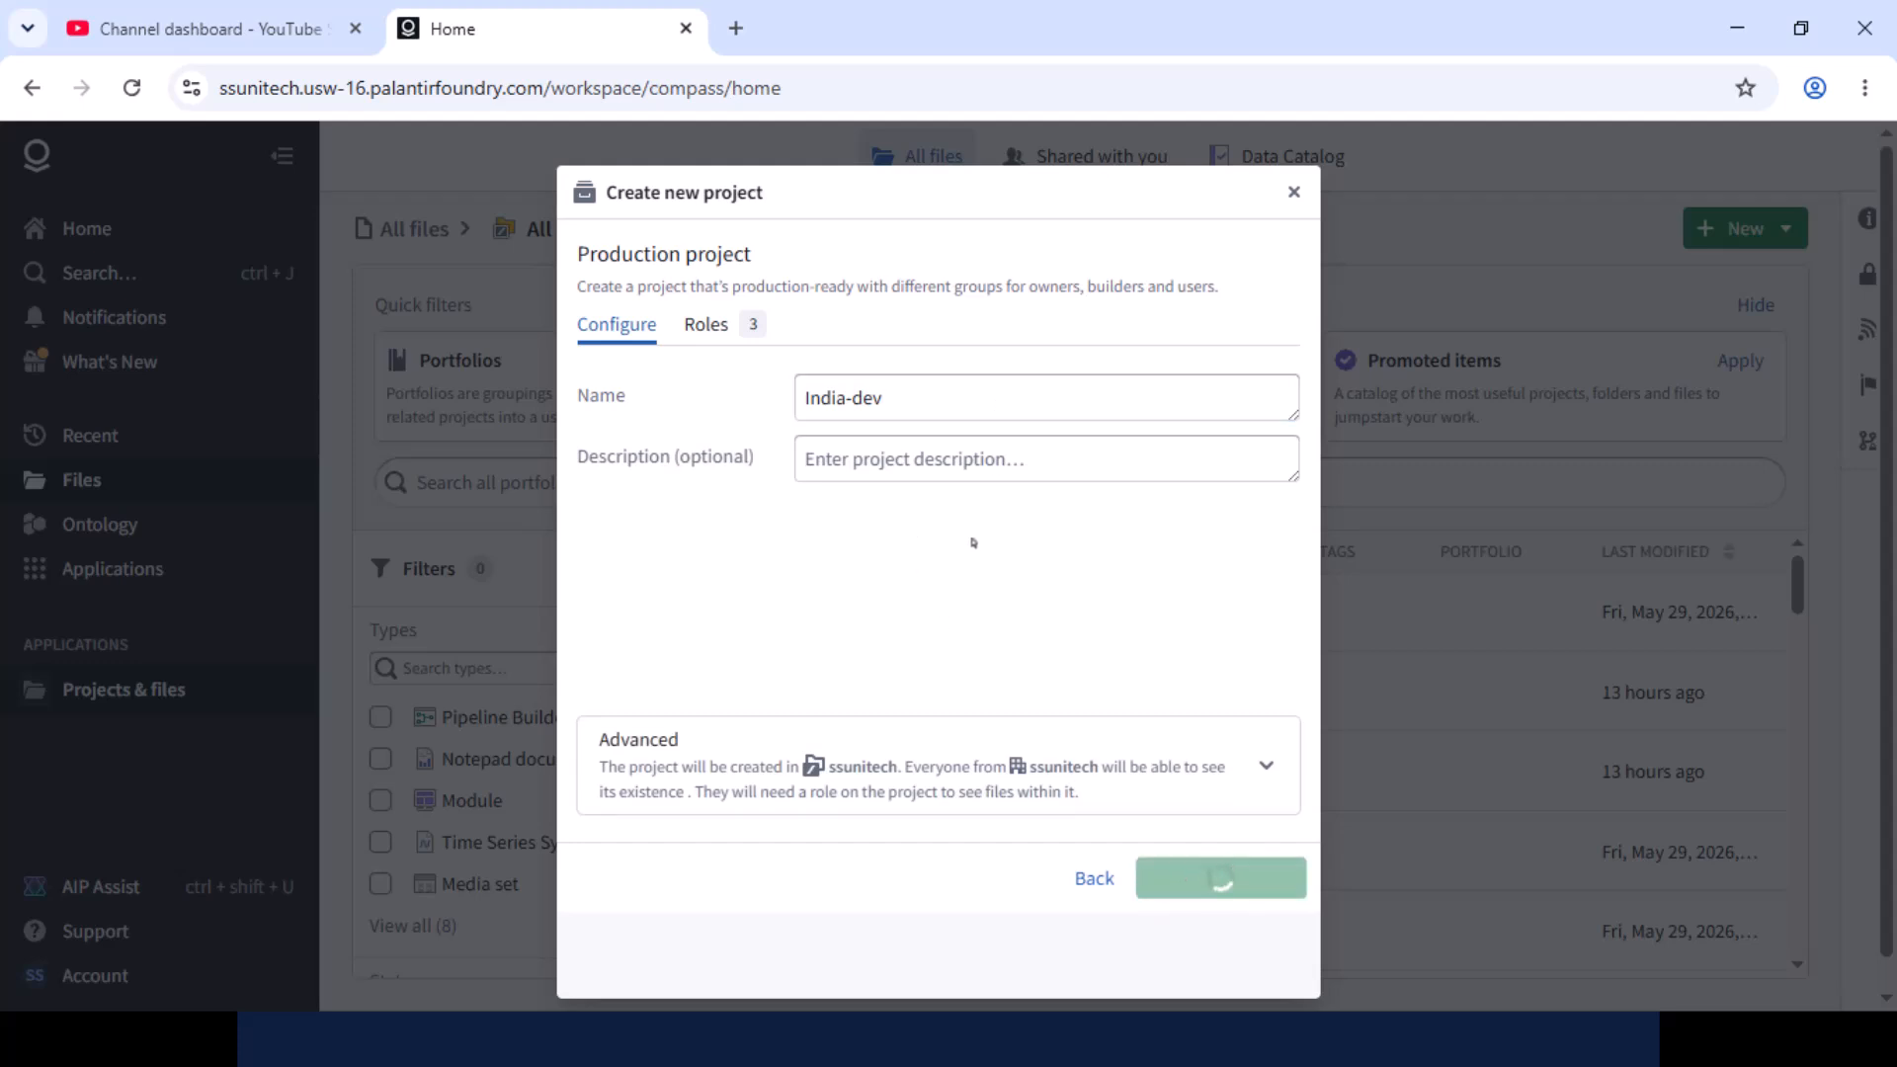
{"action": "left_click", "coordinate": [717, 327]}
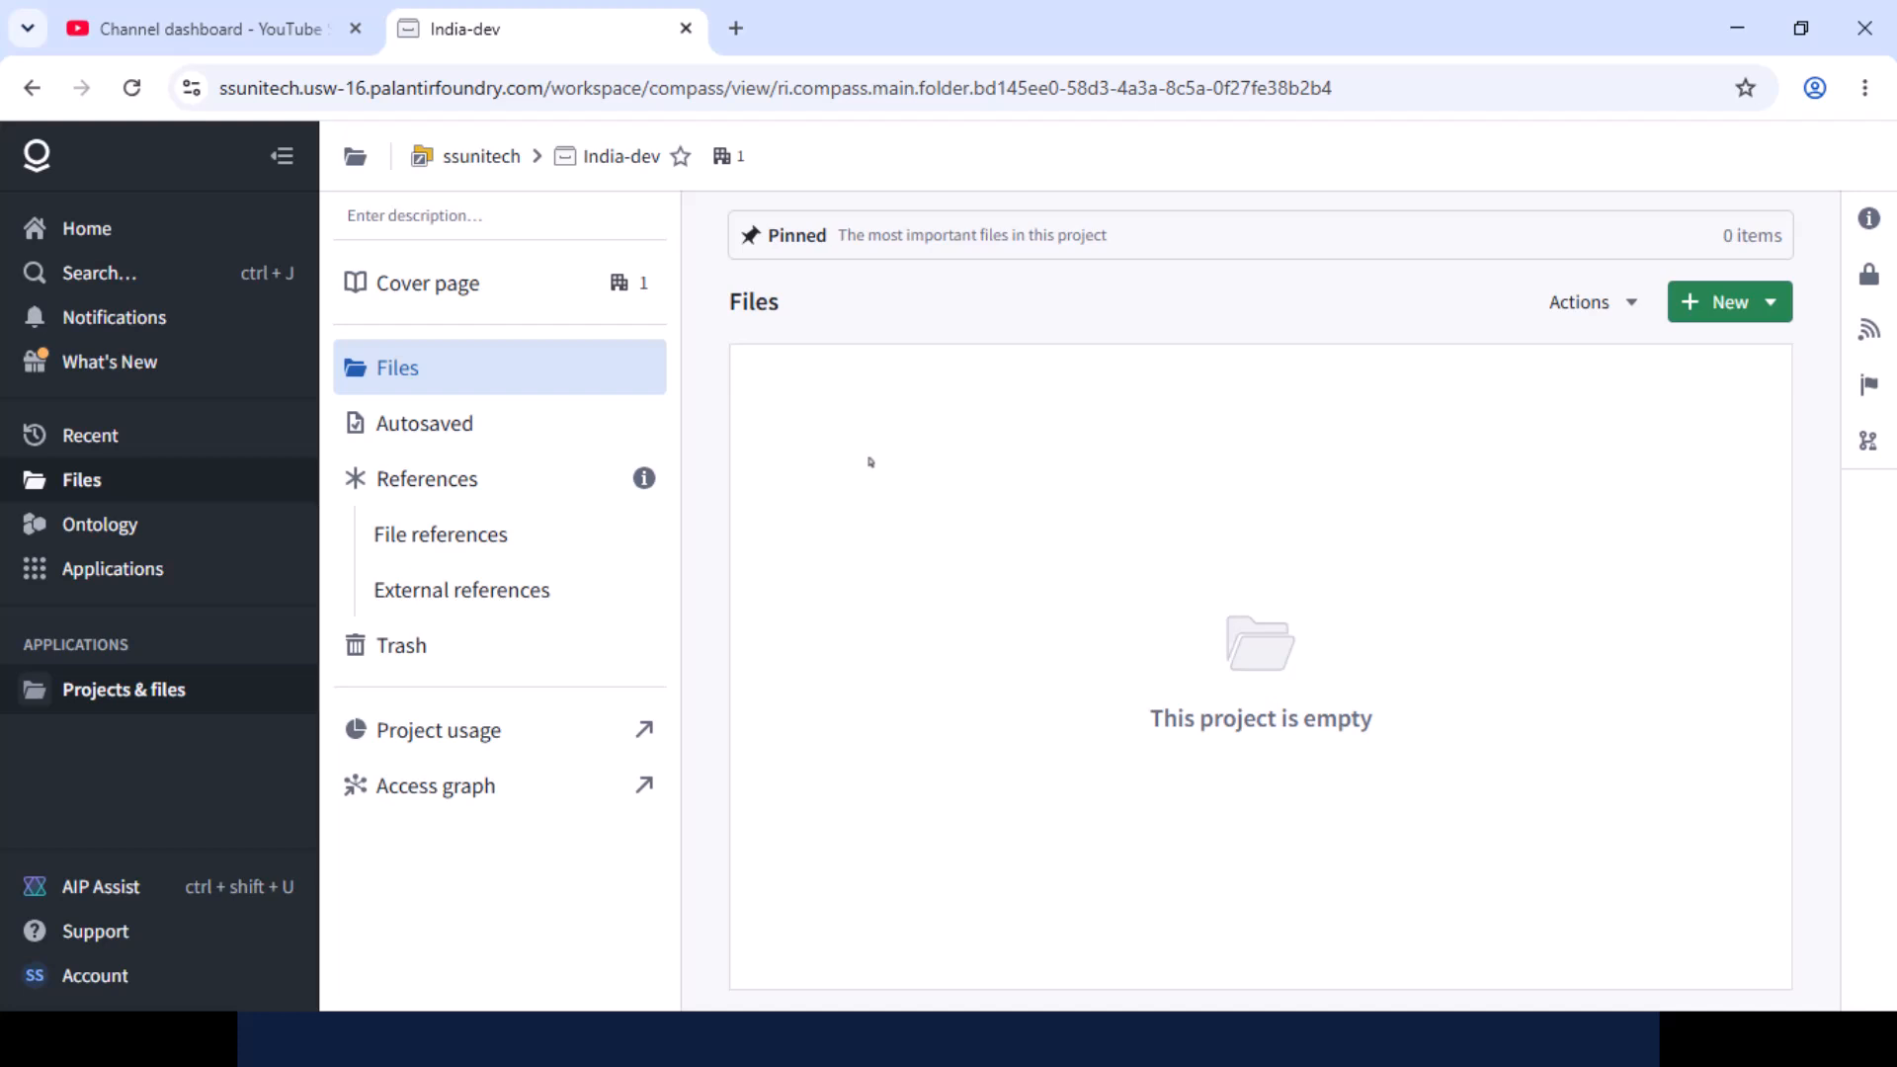
{"action": "left_click", "coordinate": [281, 158]}
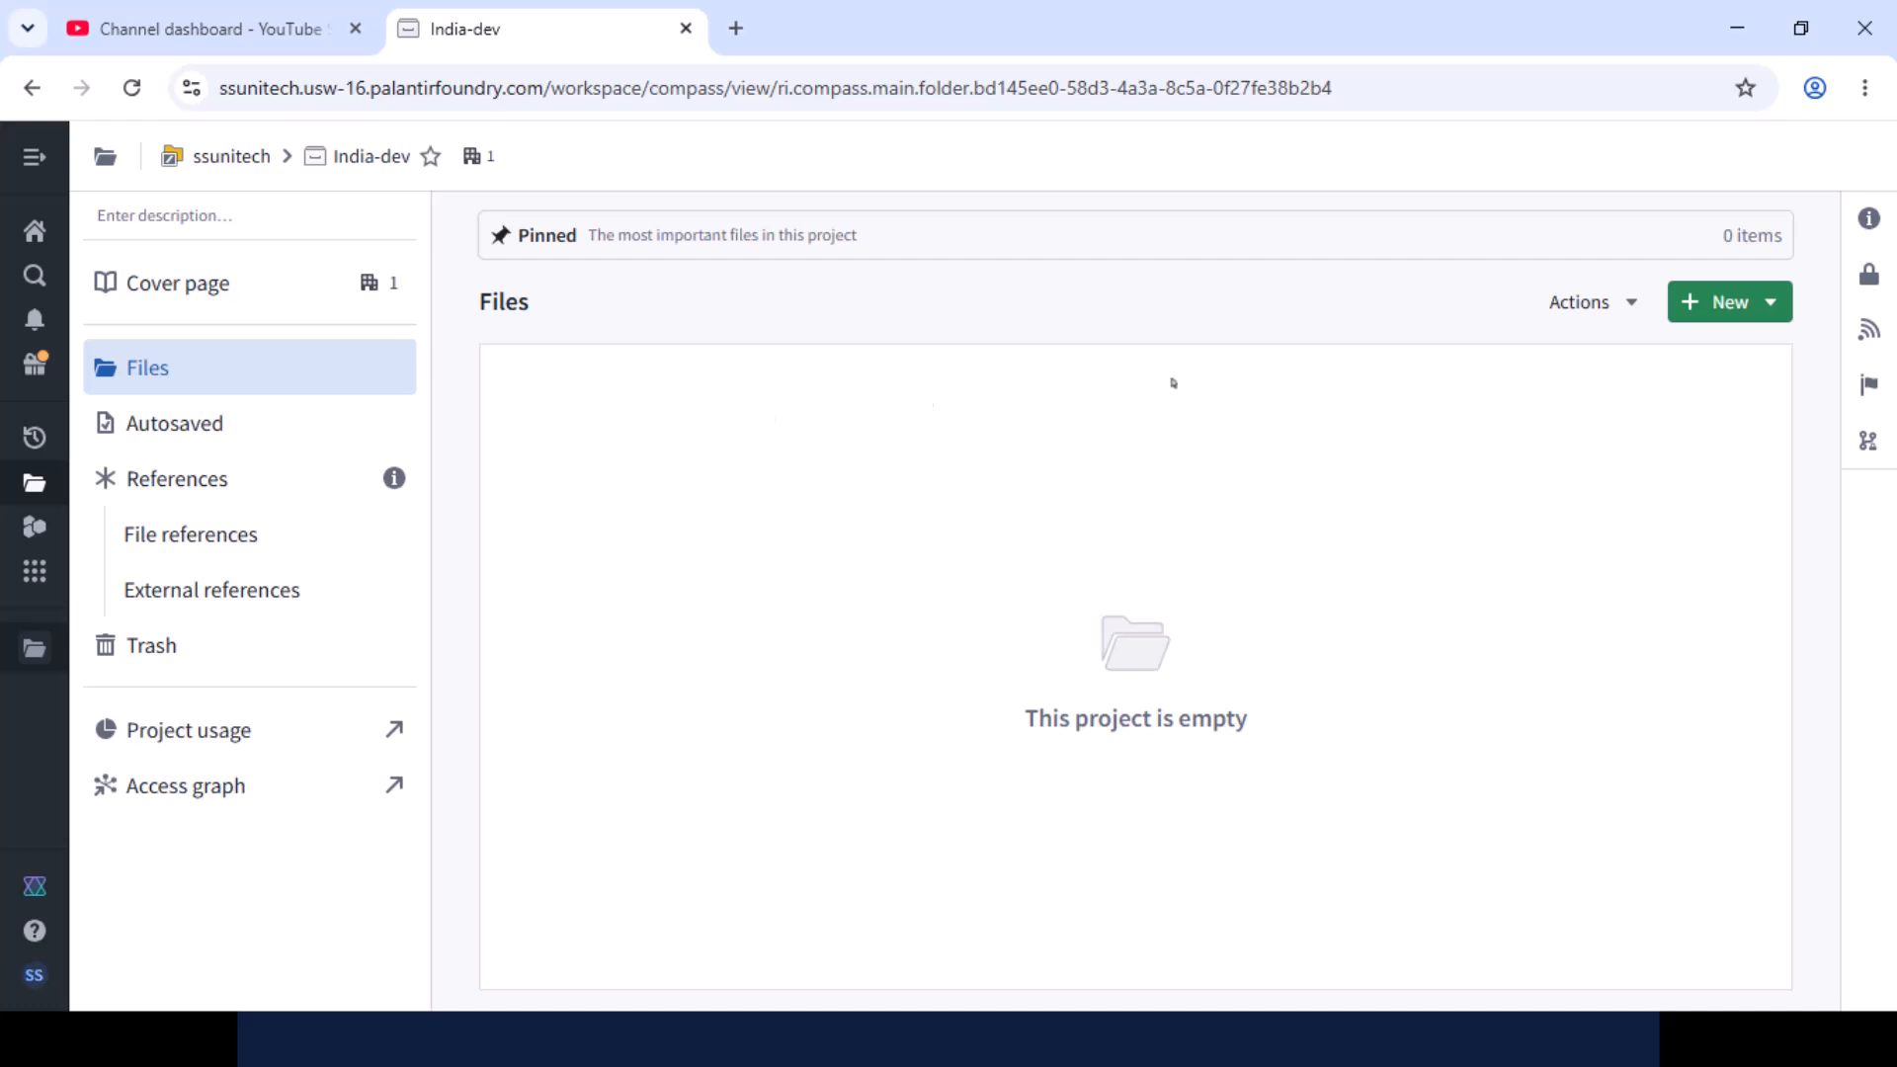
Open the list of resources that can be created in the project and examine all types and the Analytics & Operations types.
{"action": "left_click", "coordinate": [1770, 304]}
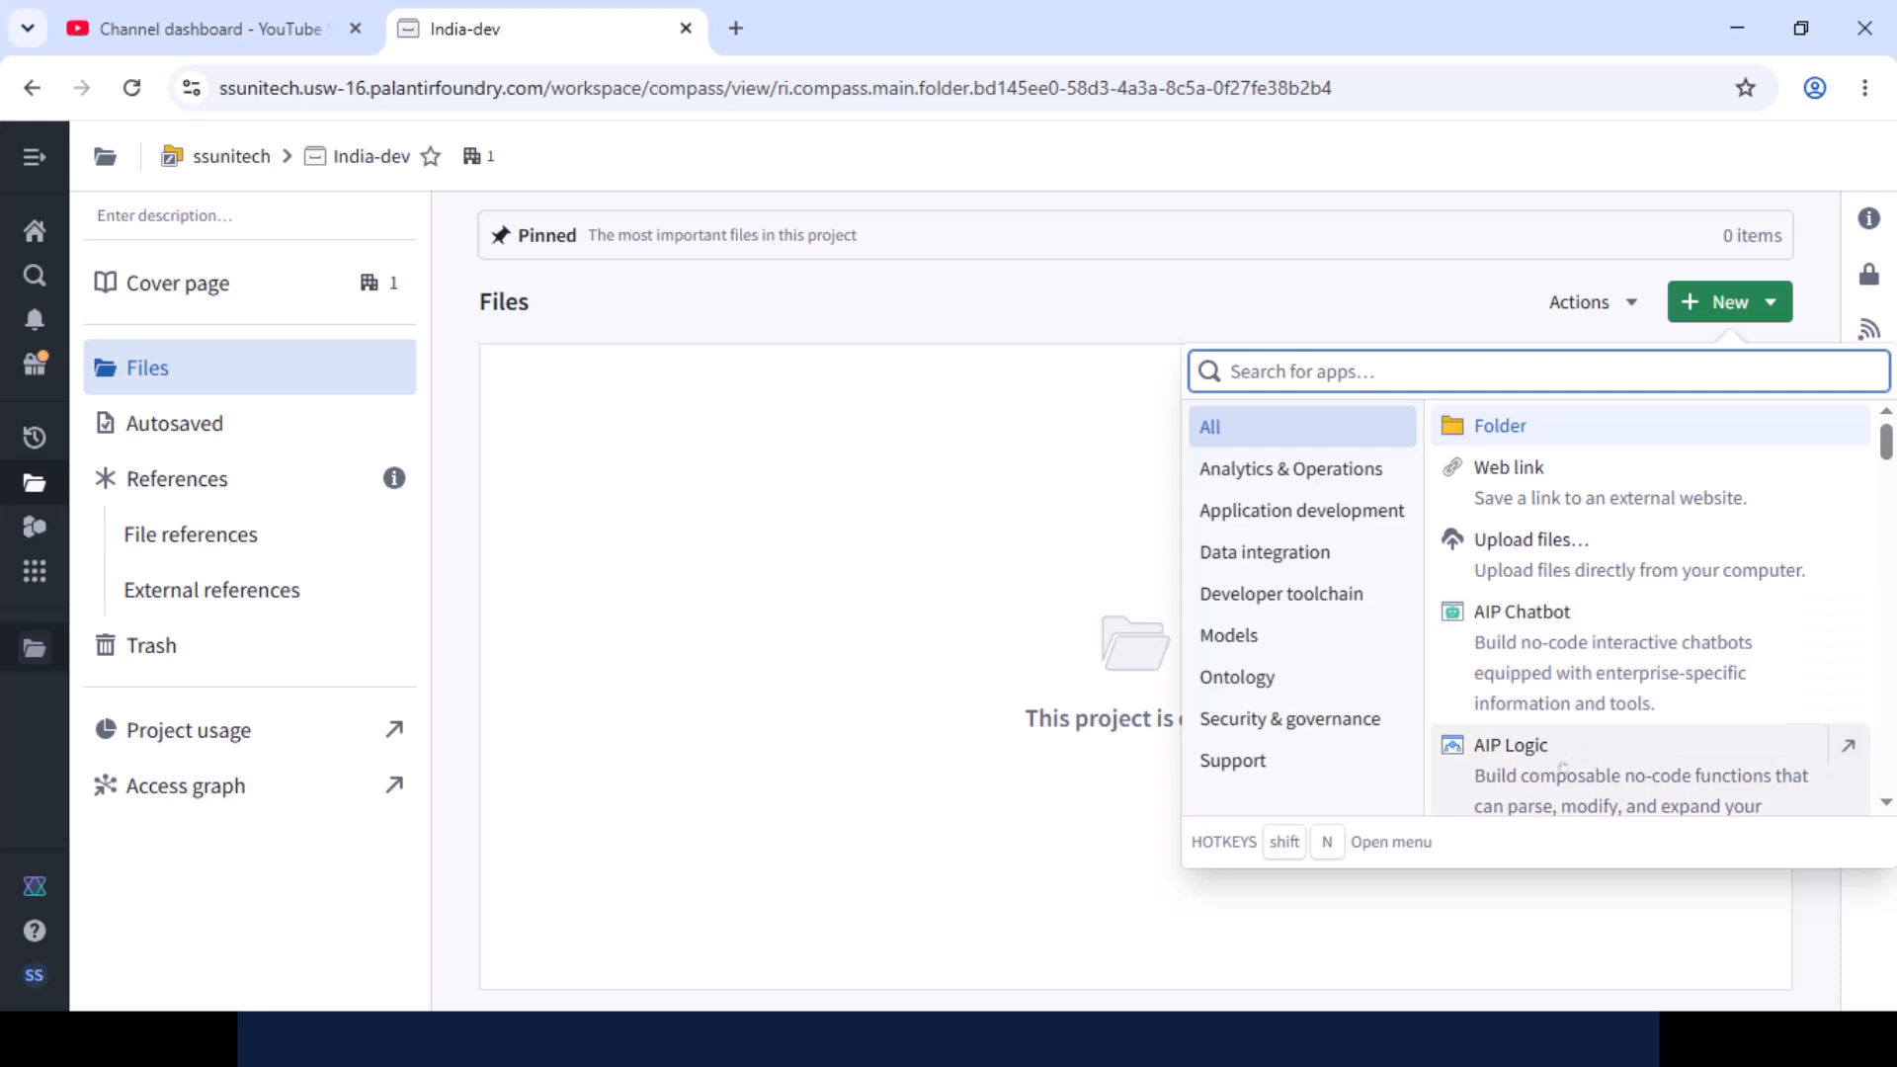
{"action": "scroll", "coordinate": [1570, 764], "scroll_direction": "down", "scroll_amount": 4}
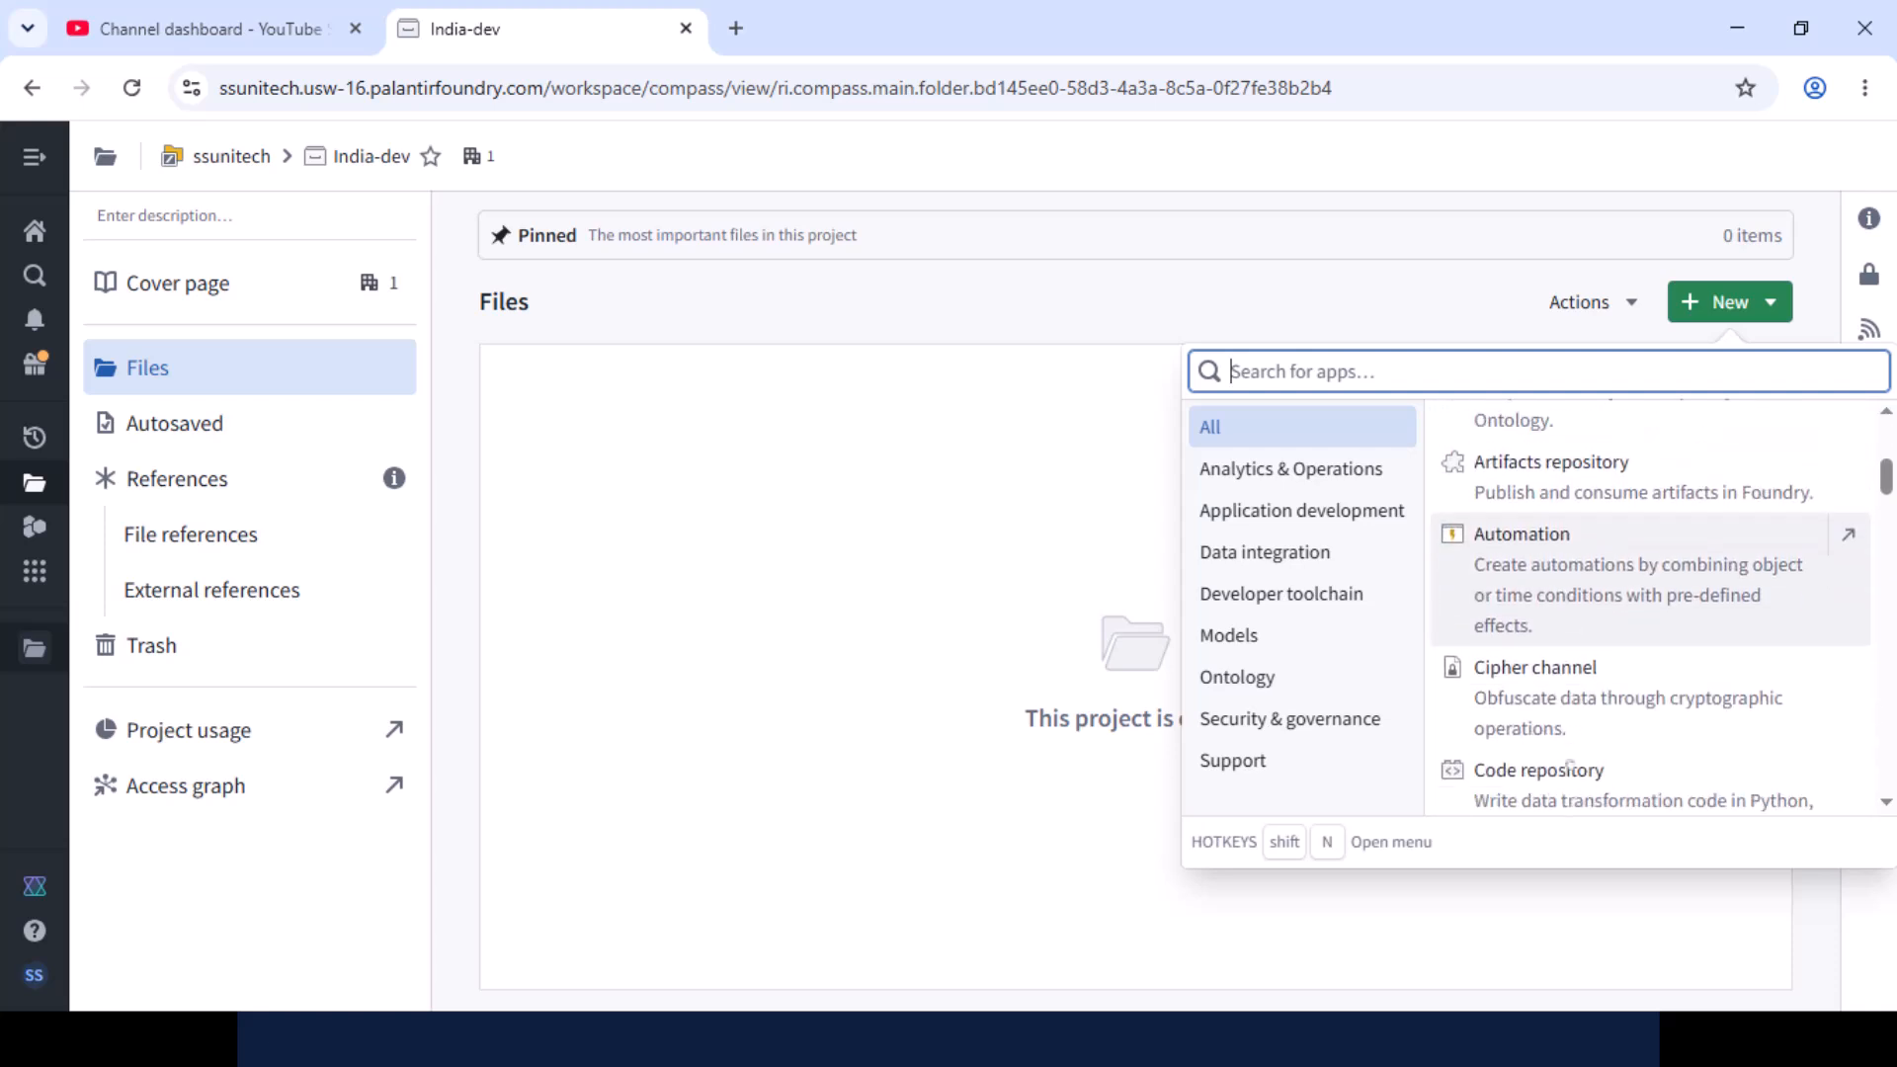
{"action": "scroll", "coordinate": [1570, 764], "scroll_direction": "down", "scroll_amount": 1}
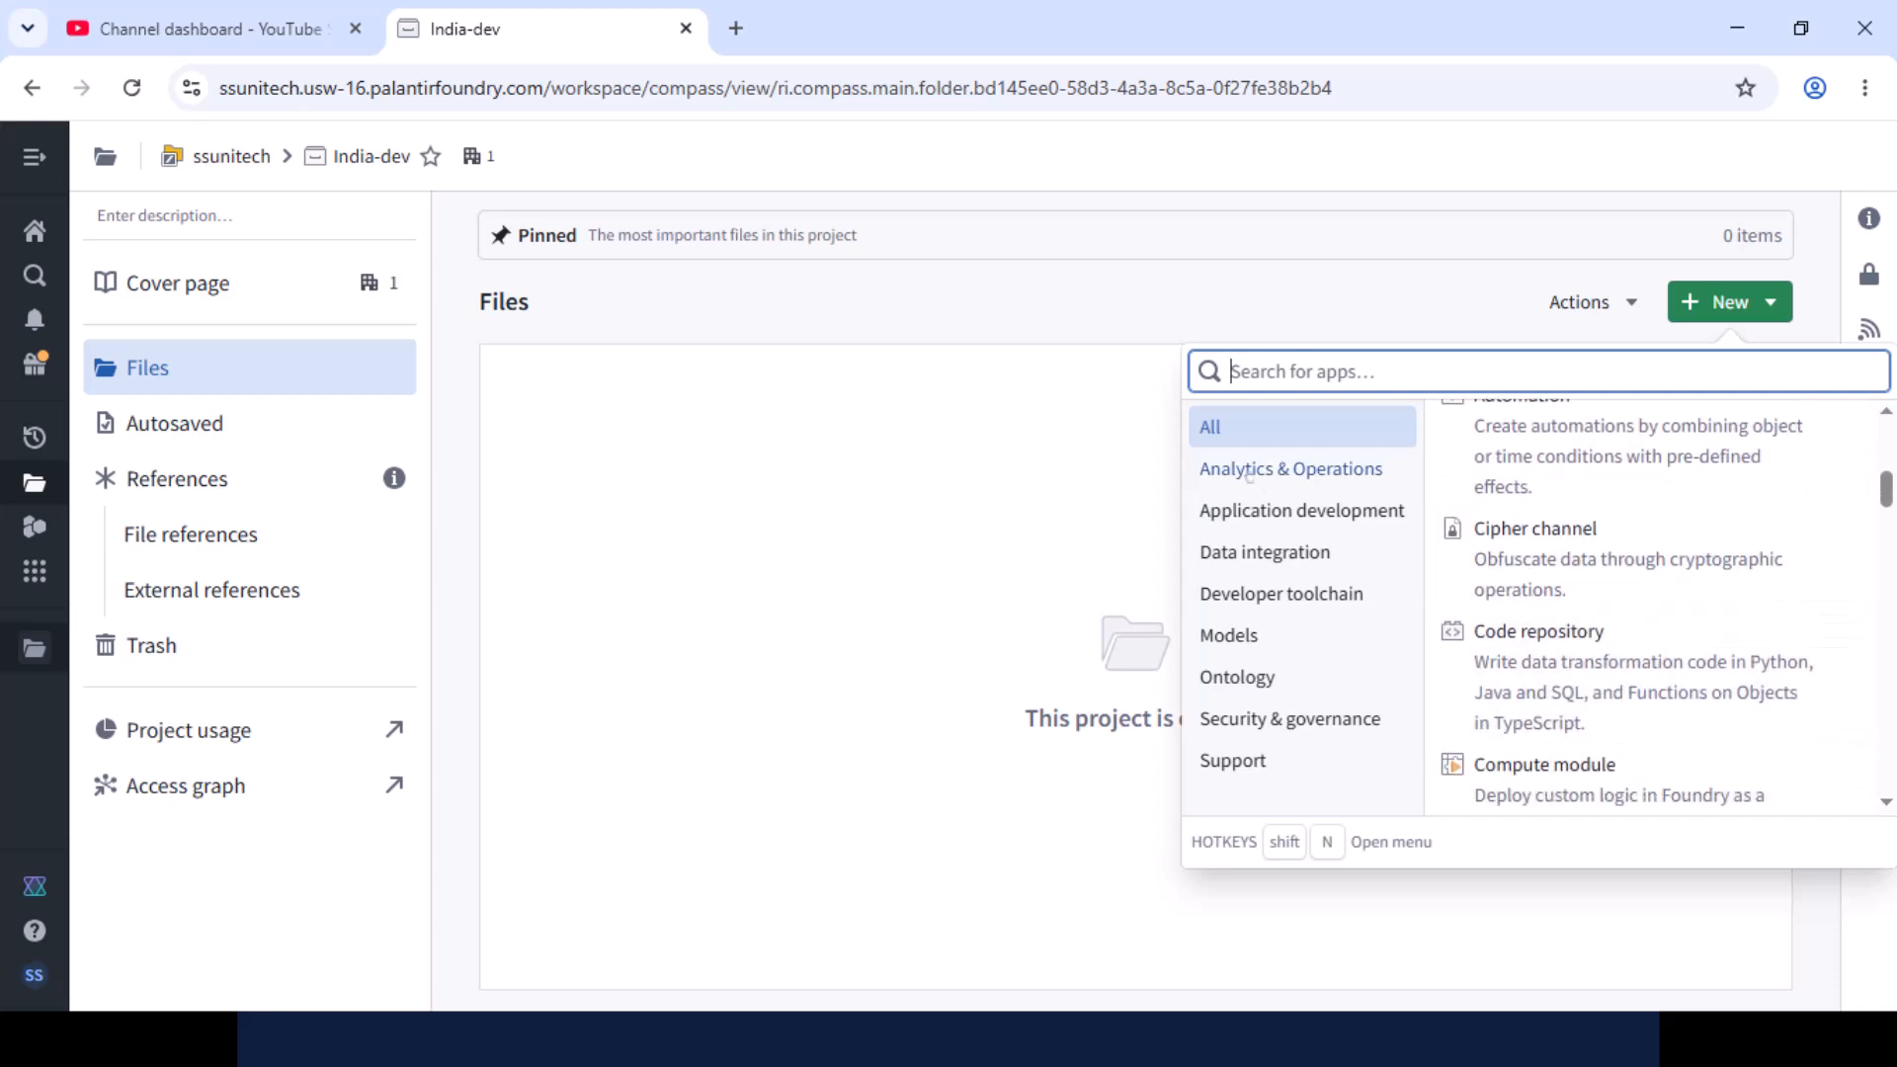
{"action": "left_click", "coordinate": [1312, 472]}
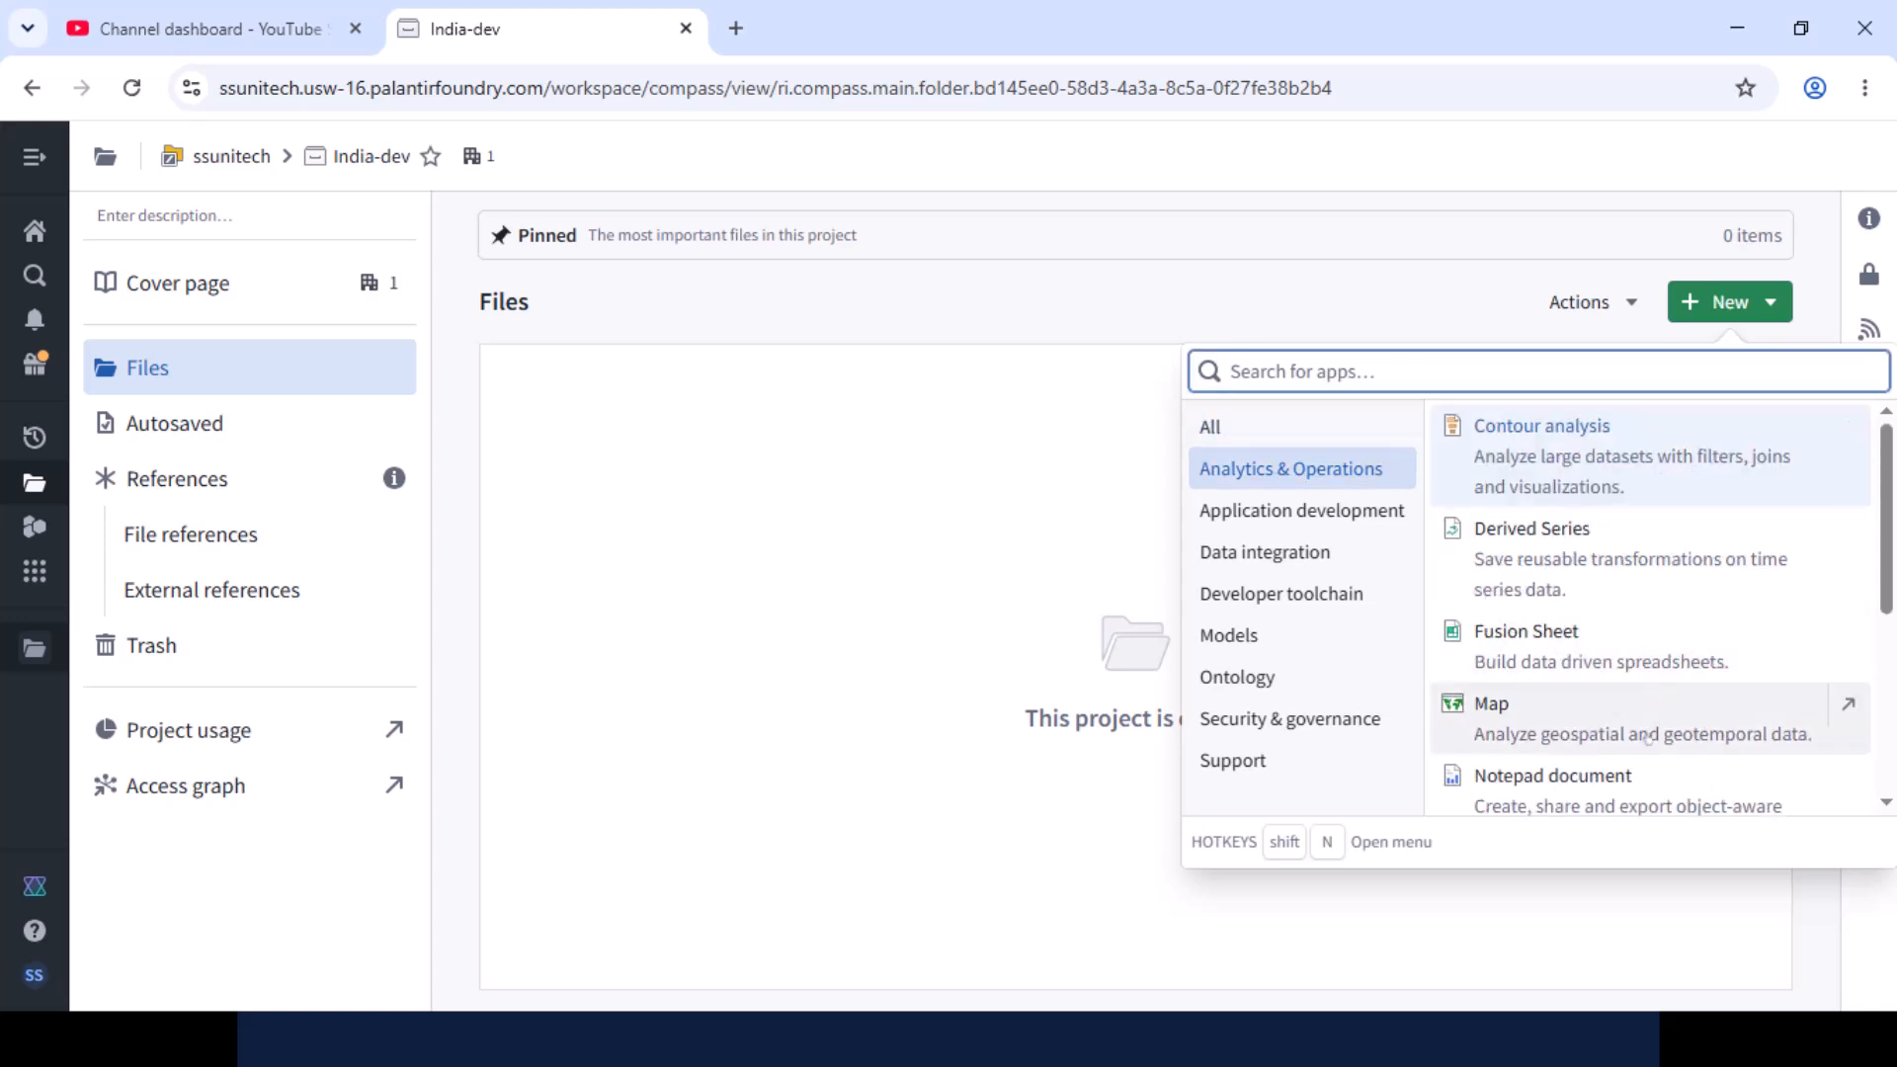
{"action": "scroll", "coordinate": [1650, 740], "scroll_direction": "down", "scroll_amount": 2}
{"action": "scroll", "coordinate": [1648, 740], "scroll_direction": "down", "scroll_amount": 2}
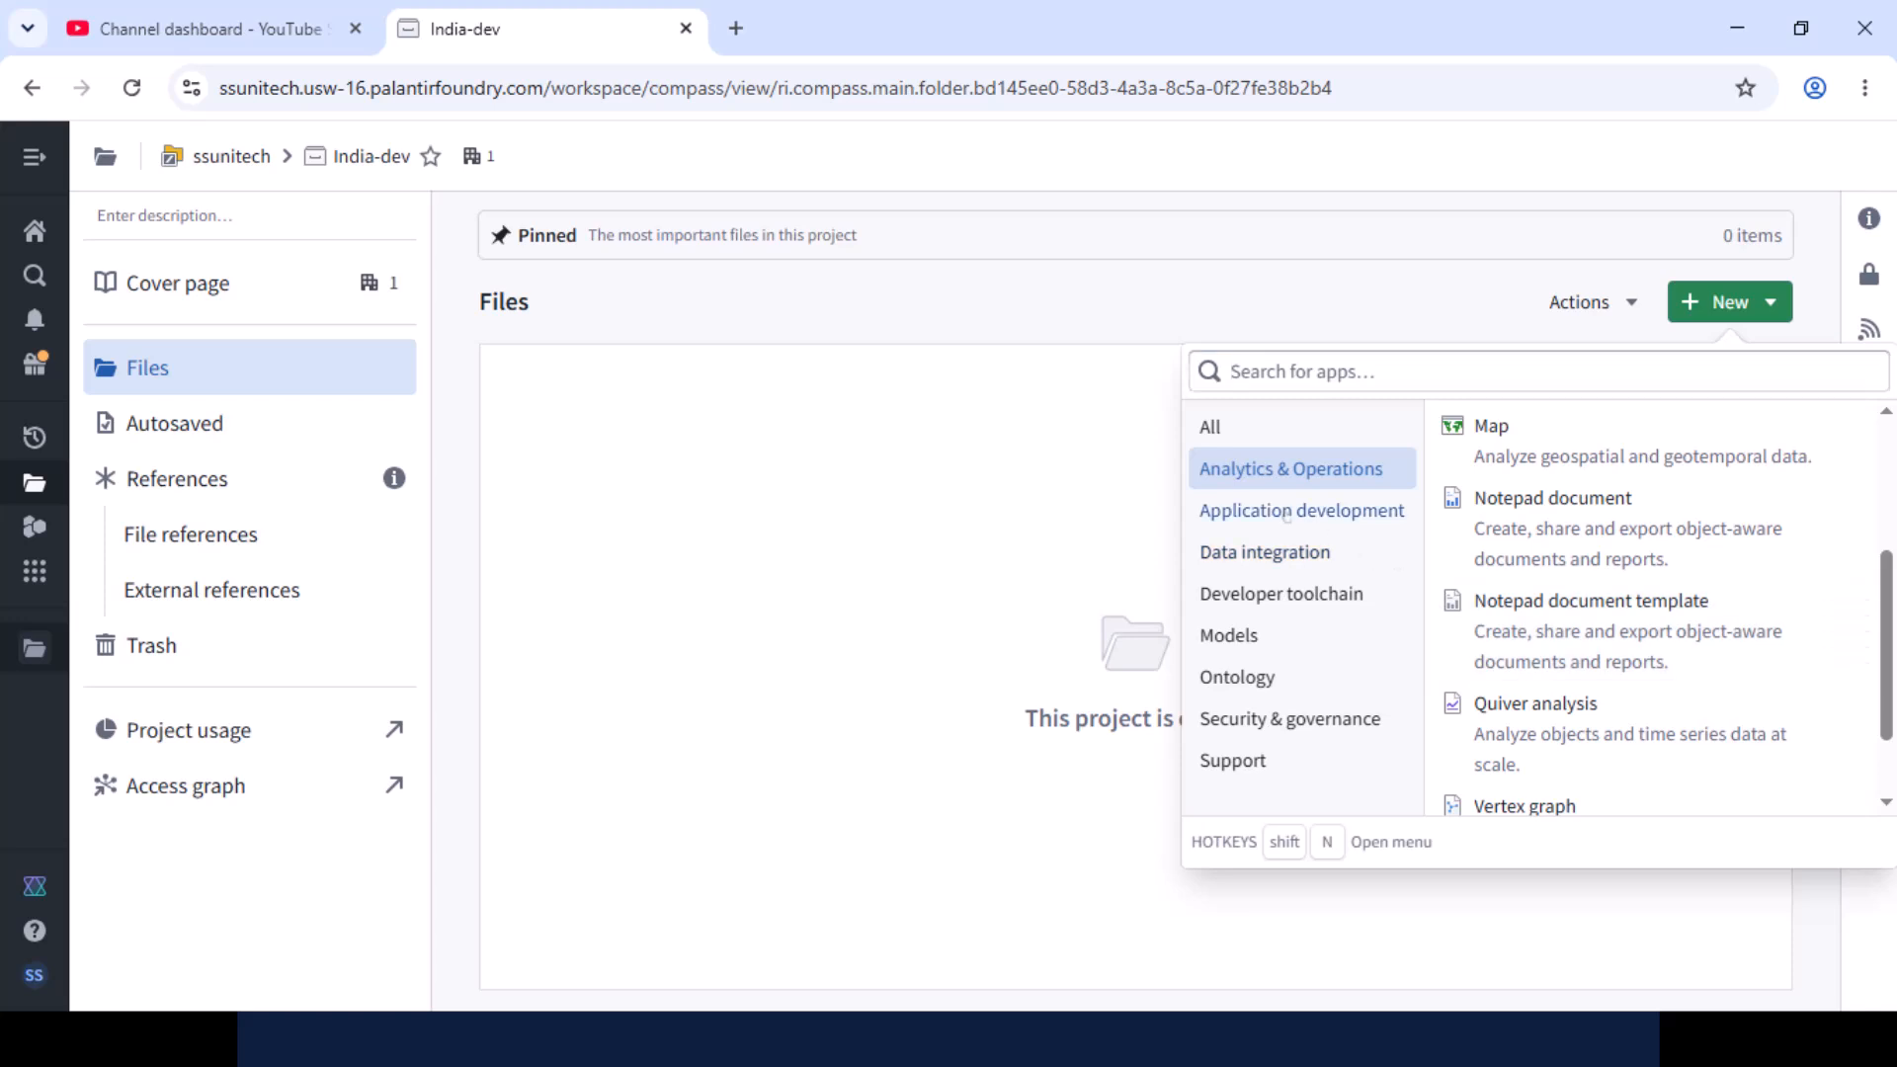
Examine the Application development, Data integration, Developer toolchain and Models resource types, and close the list without creating anything.
{"action": "left_click", "coordinate": [1287, 512]}
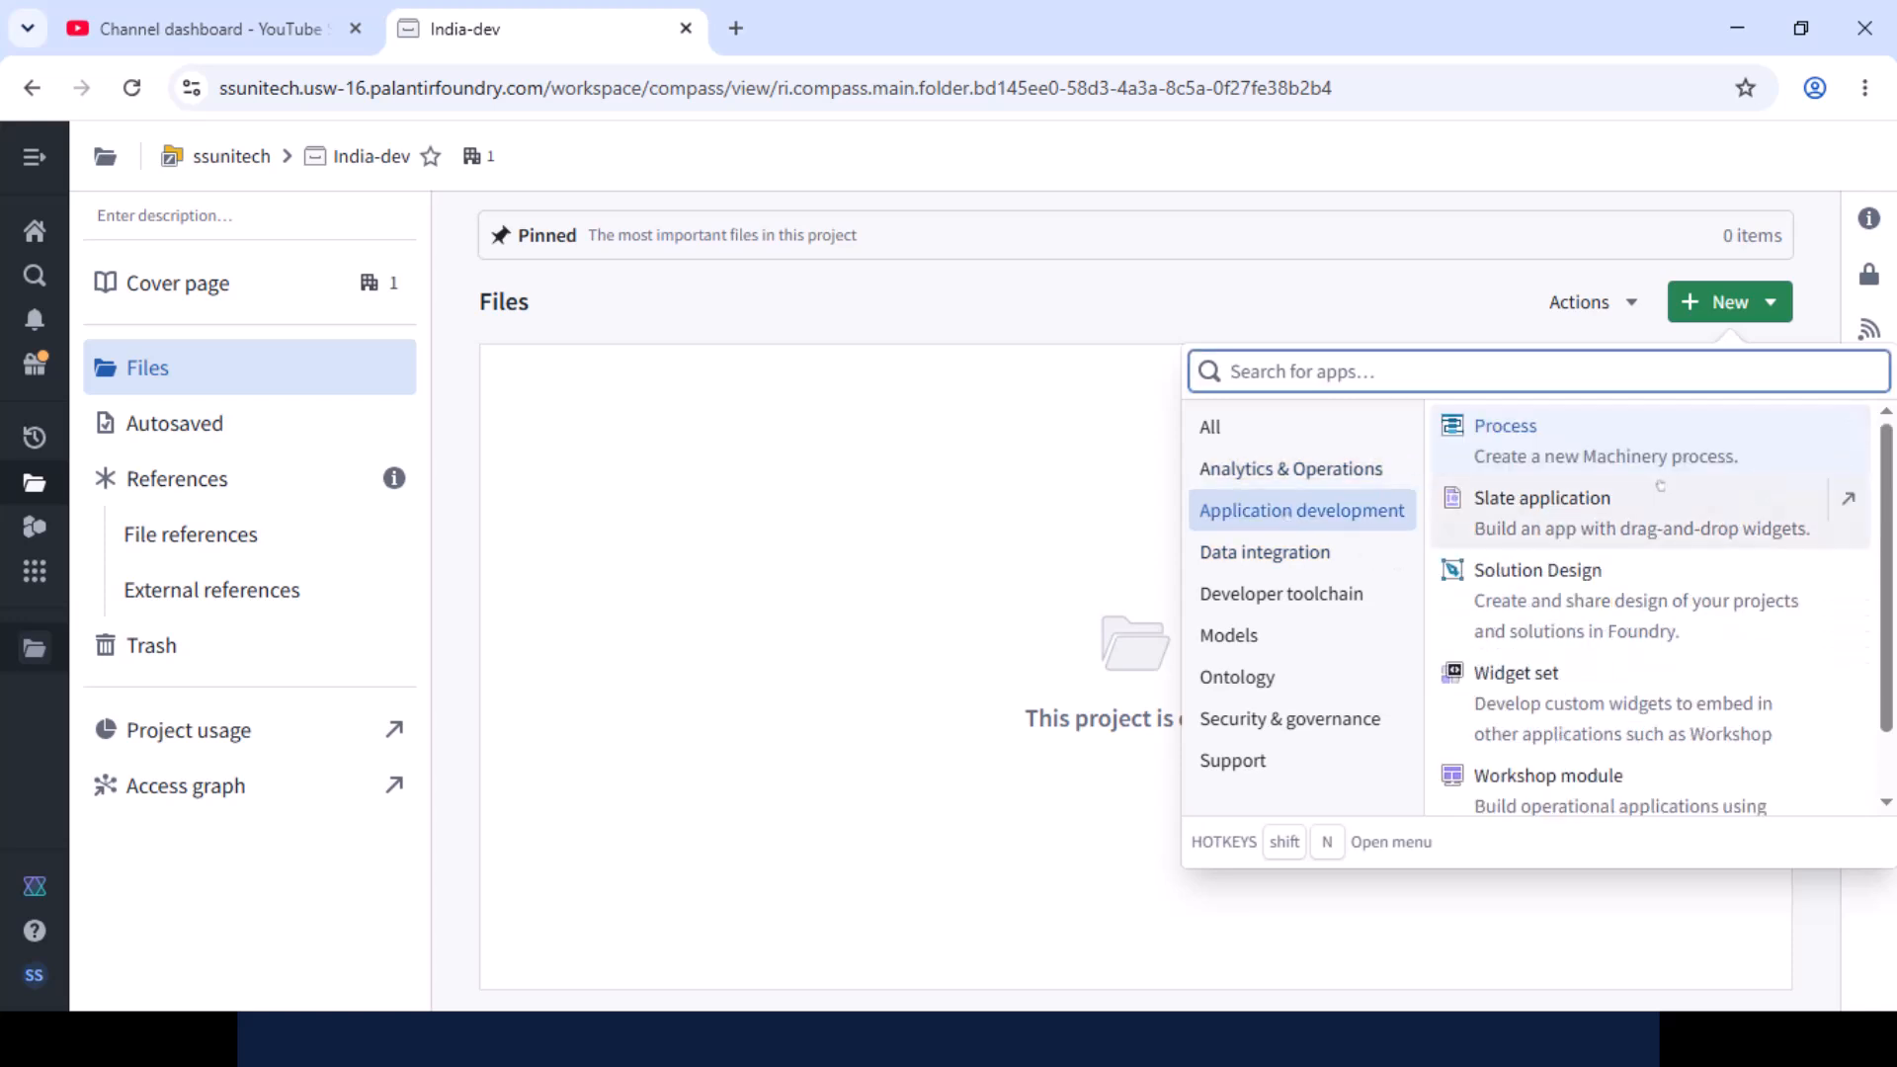
{"action": "scroll", "coordinate": [1670, 632], "scroll_direction": "down", "scroll_amount": 1}
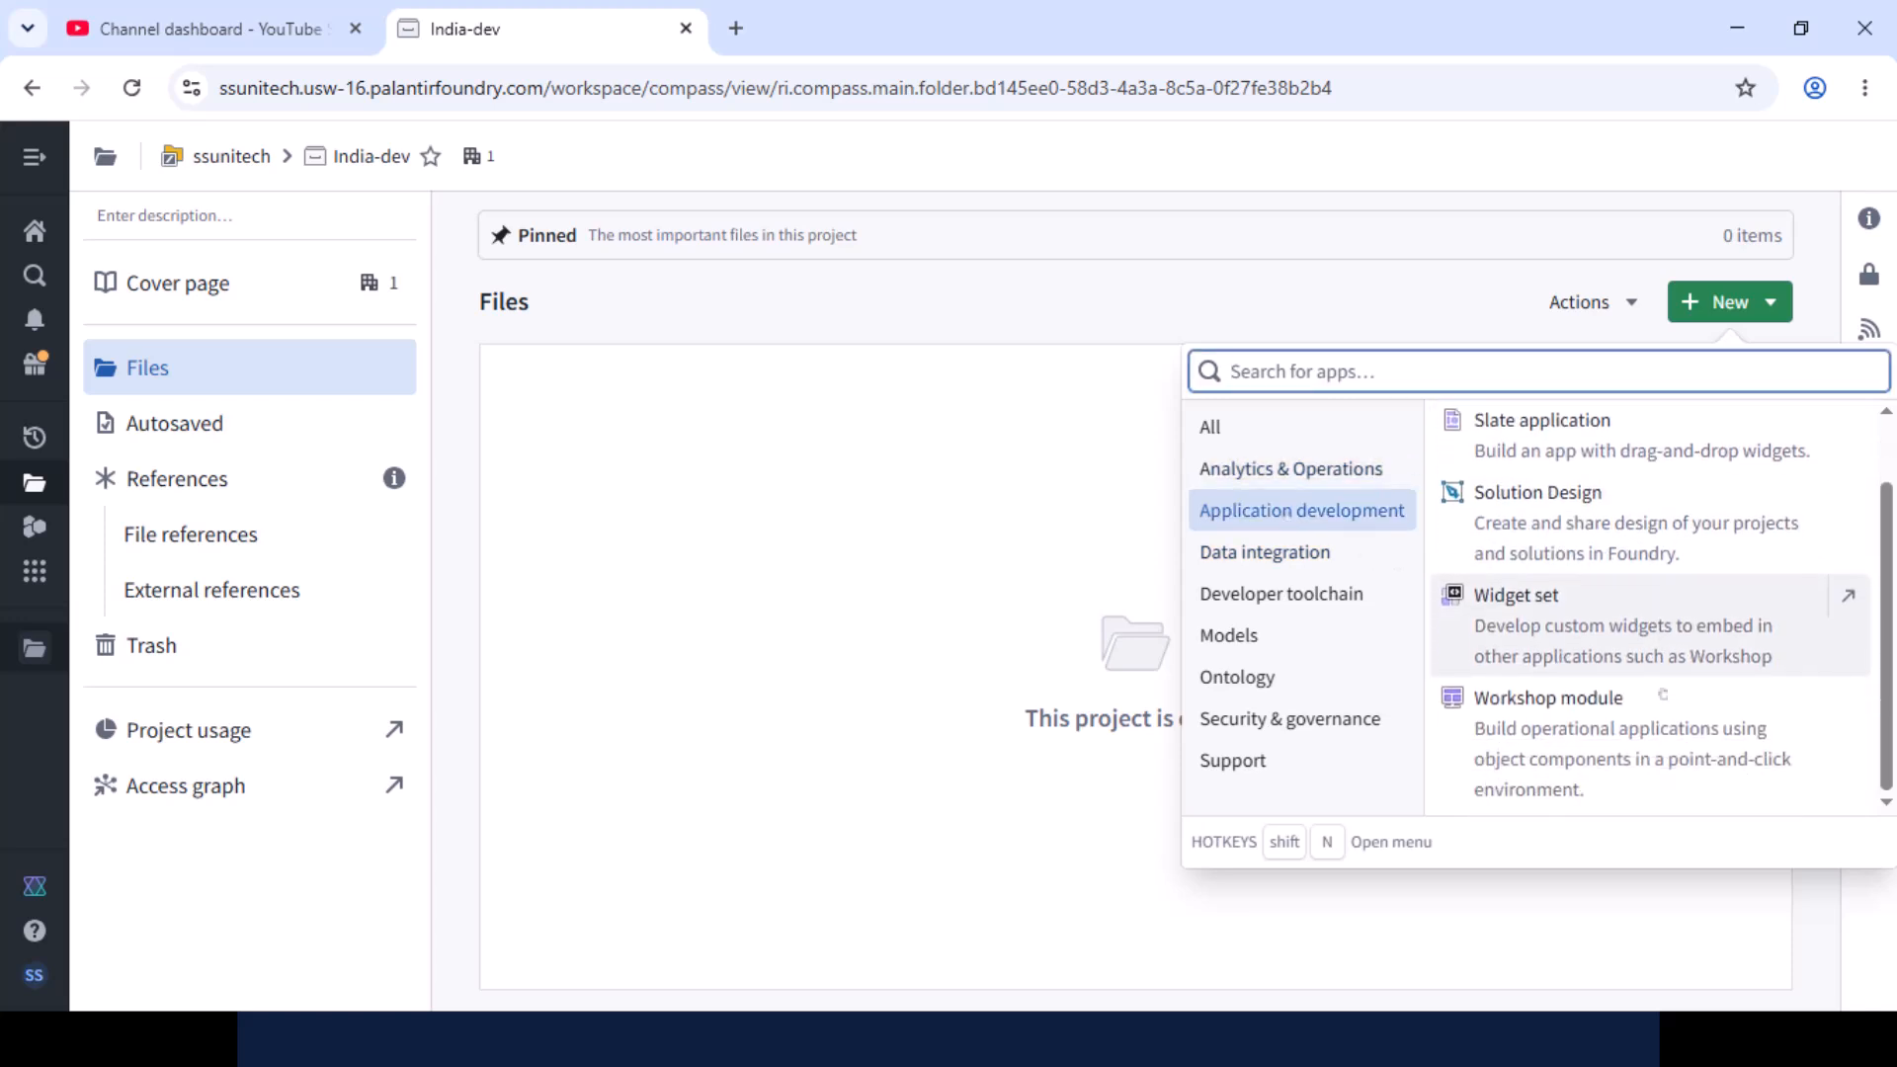
{"action": "scroll", "coordinate": [1662, 695], "scroll_direction": "up", "scroll_amount": 1}
{"action": "left_click", "coordinate": [1259, 554]}
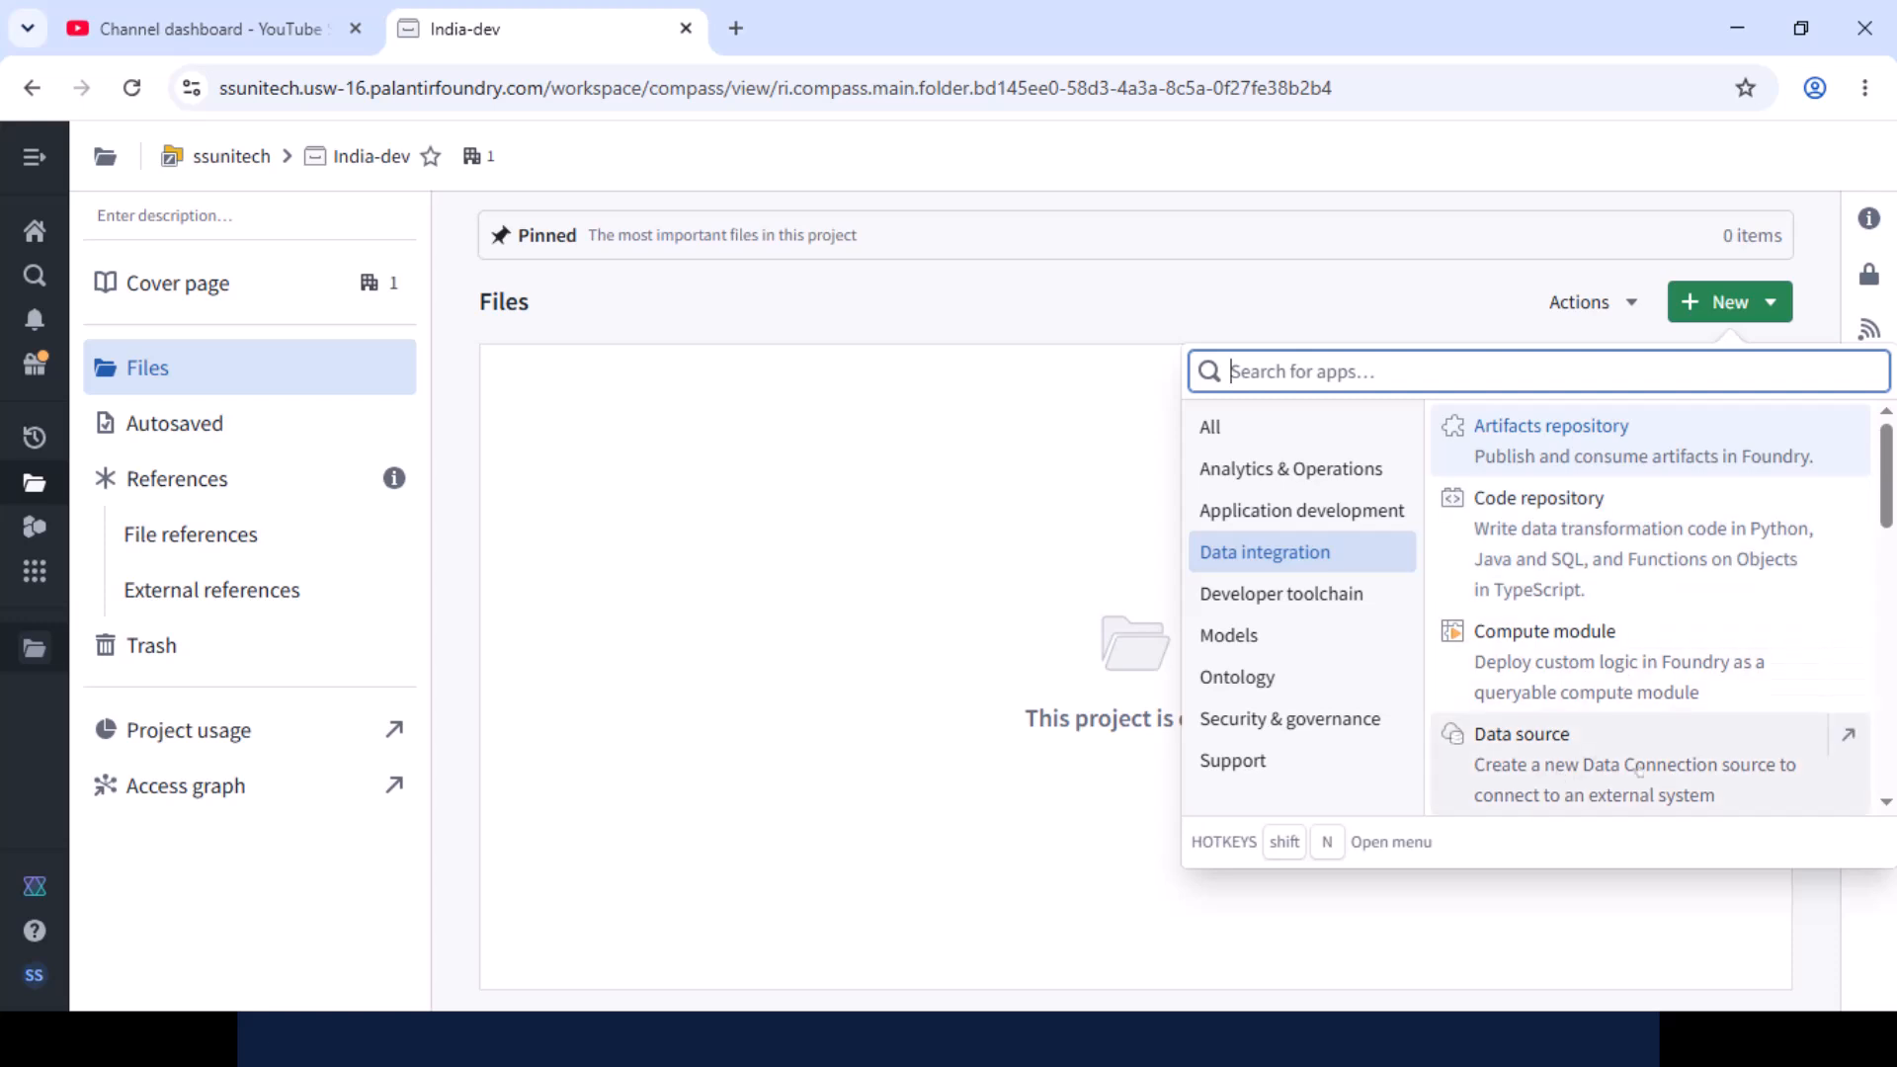
{"action": "scroll", "coordinate": [1639, 771], "scroll_direction": "down", "scroll_amount": 3}
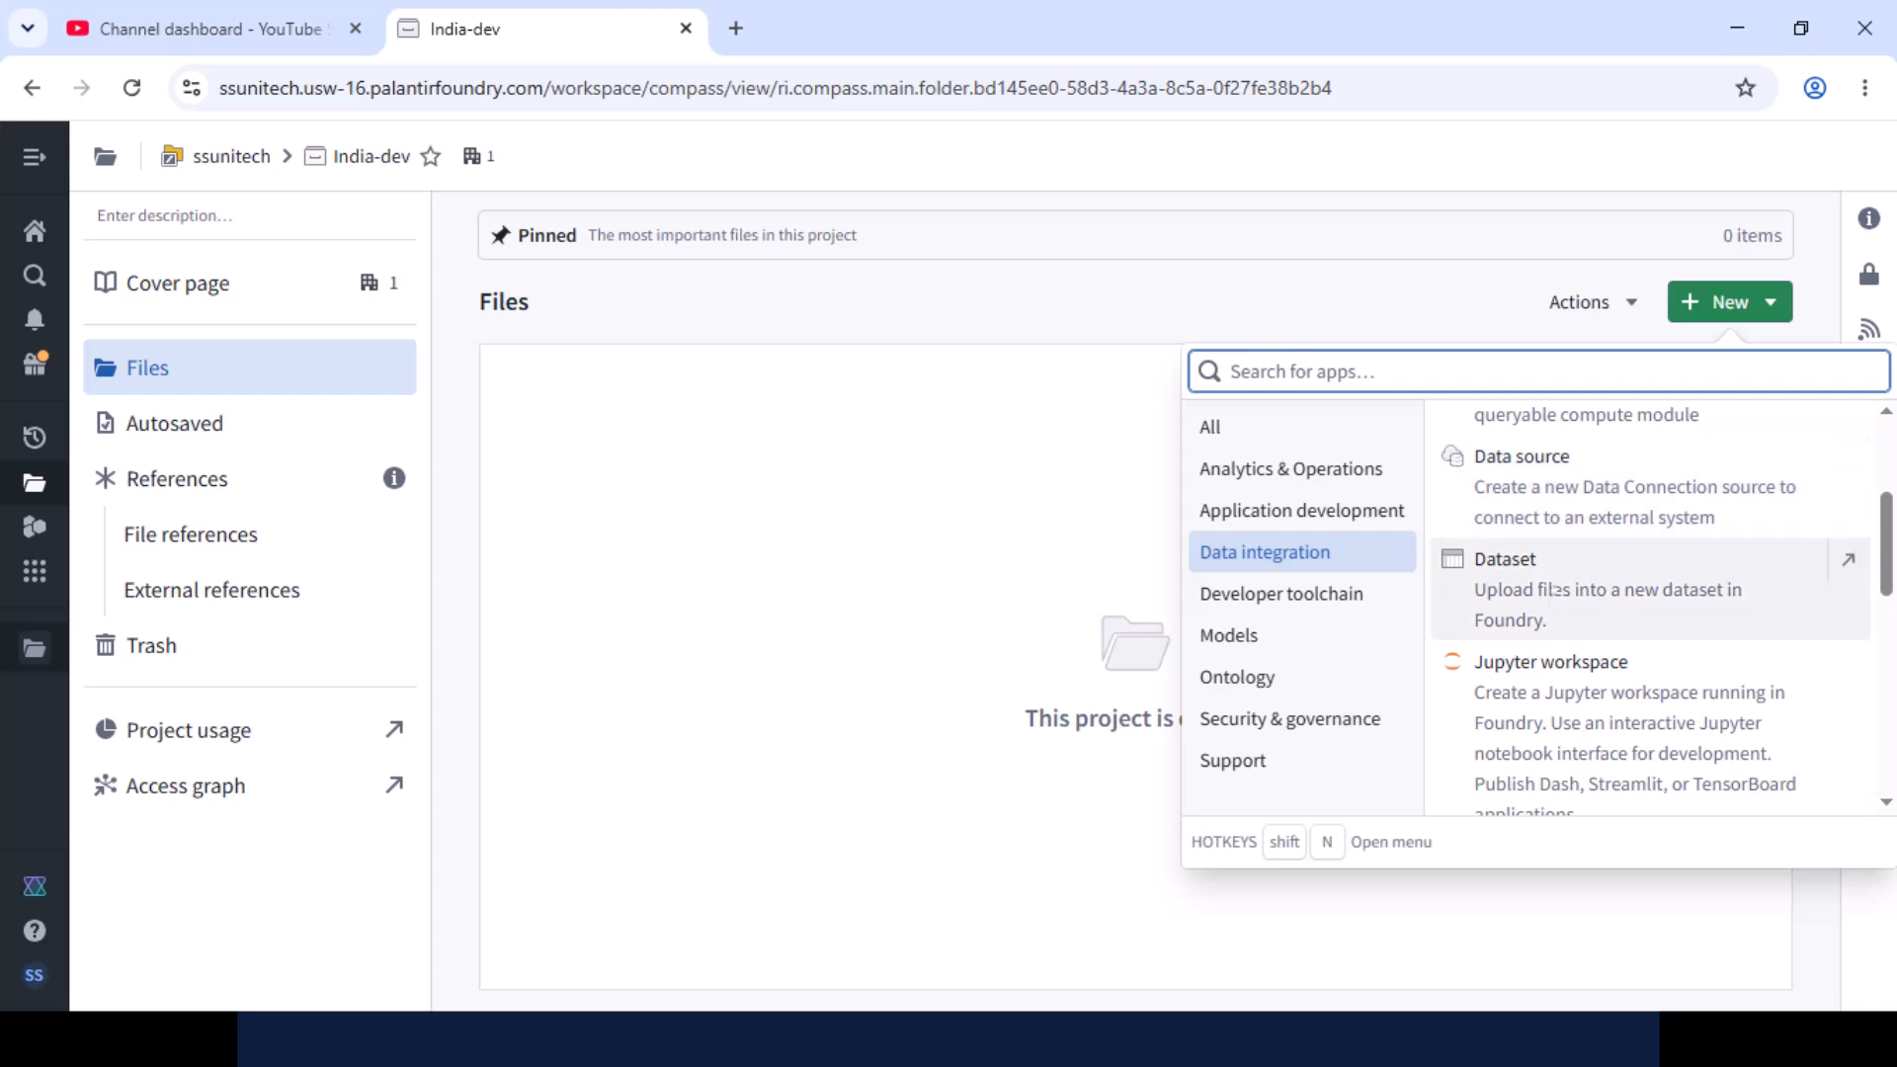
{"action": "scroll", "coordinate": [1621, 587], "scroll_direction": "up", "scroll_amount": 2}
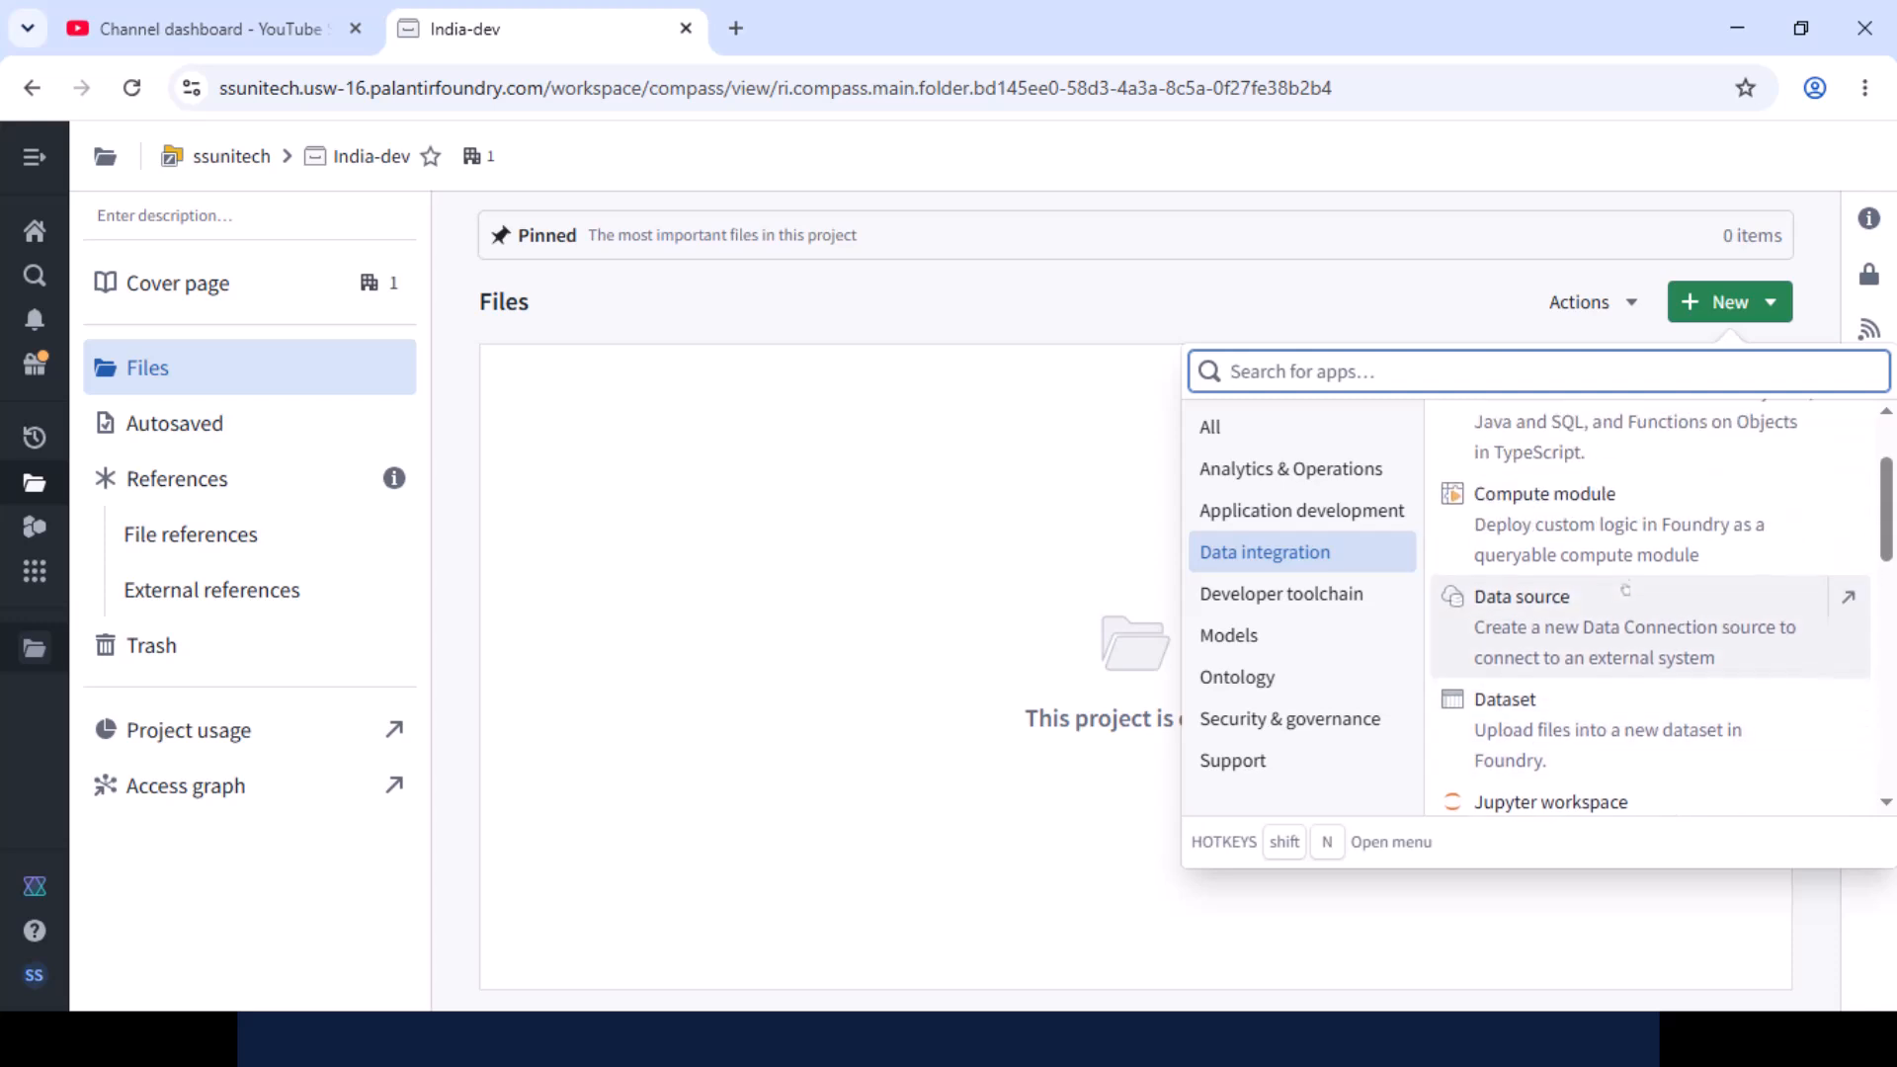
{"action": "scroll", "coordinate": [1625, 590], "scroll_direction": "up", "scroll_amount": 2}
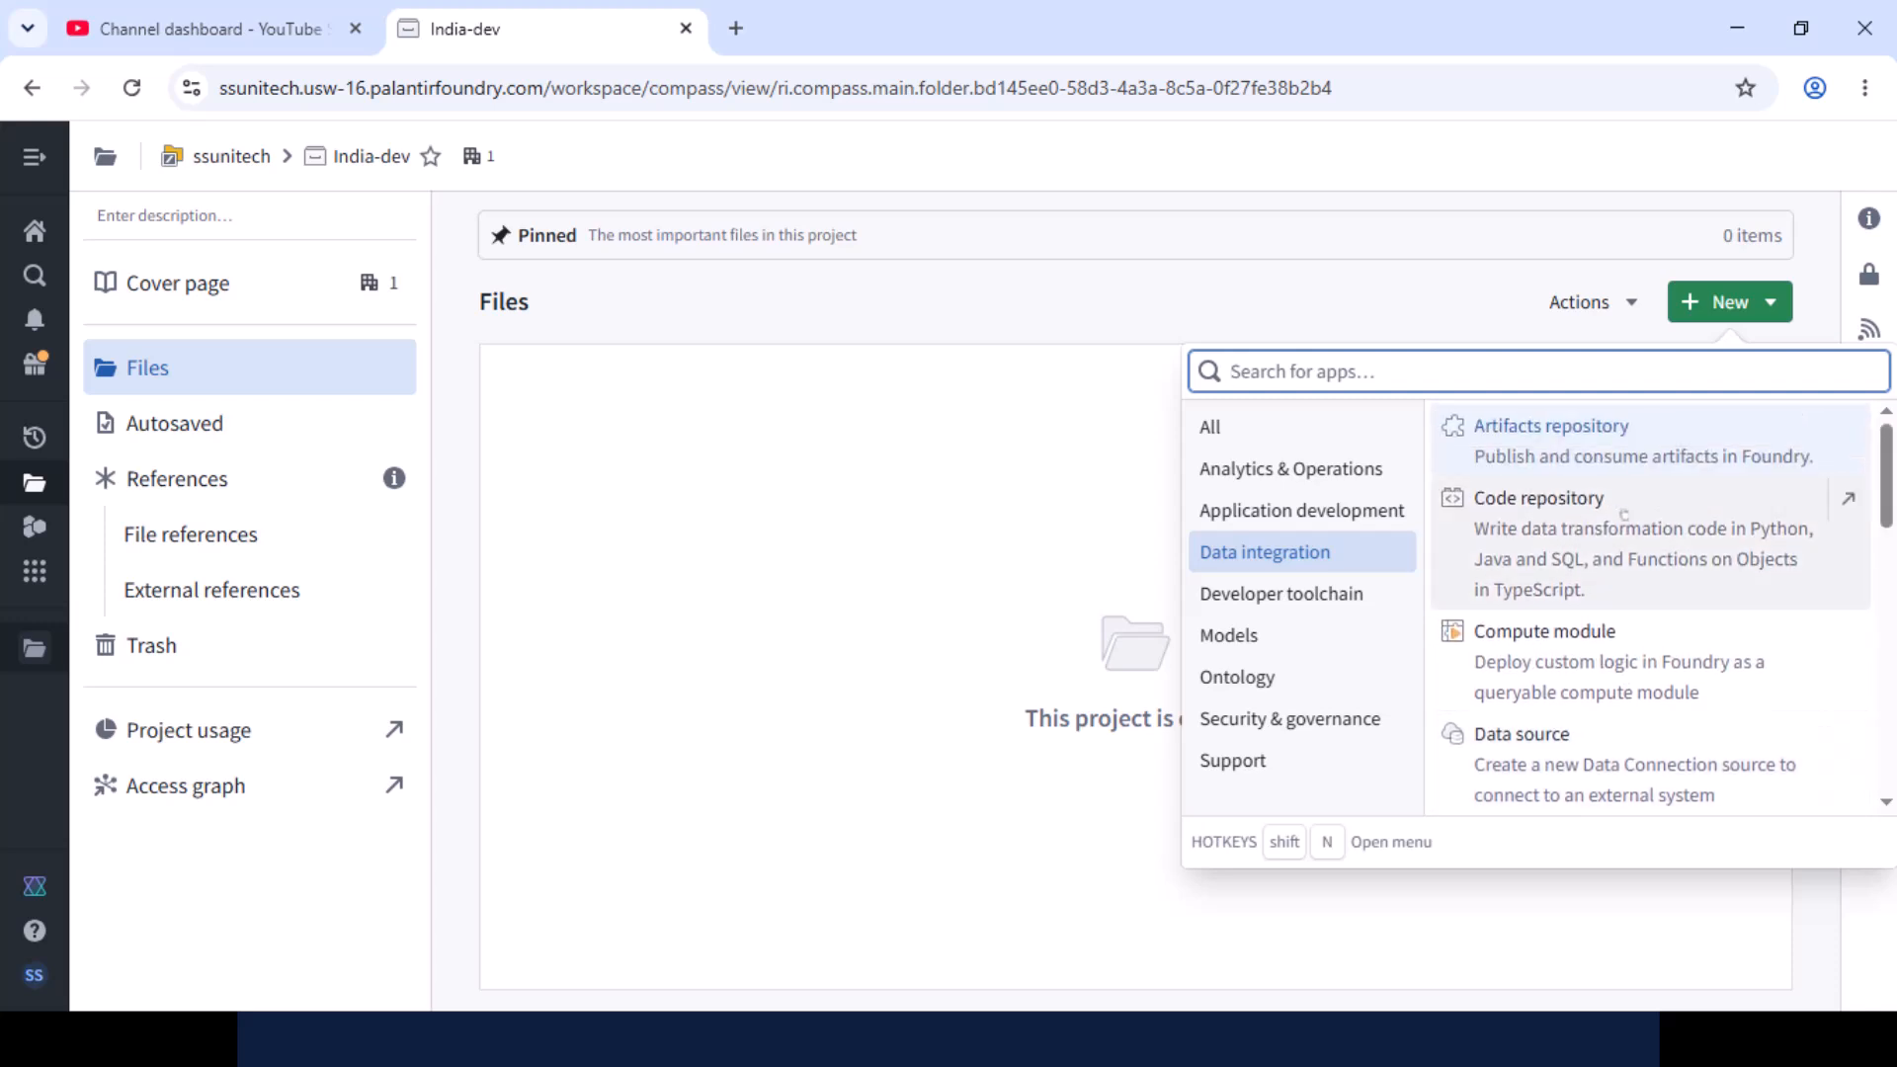
{"action": "left_click", "coordinate": [1281, 599]}
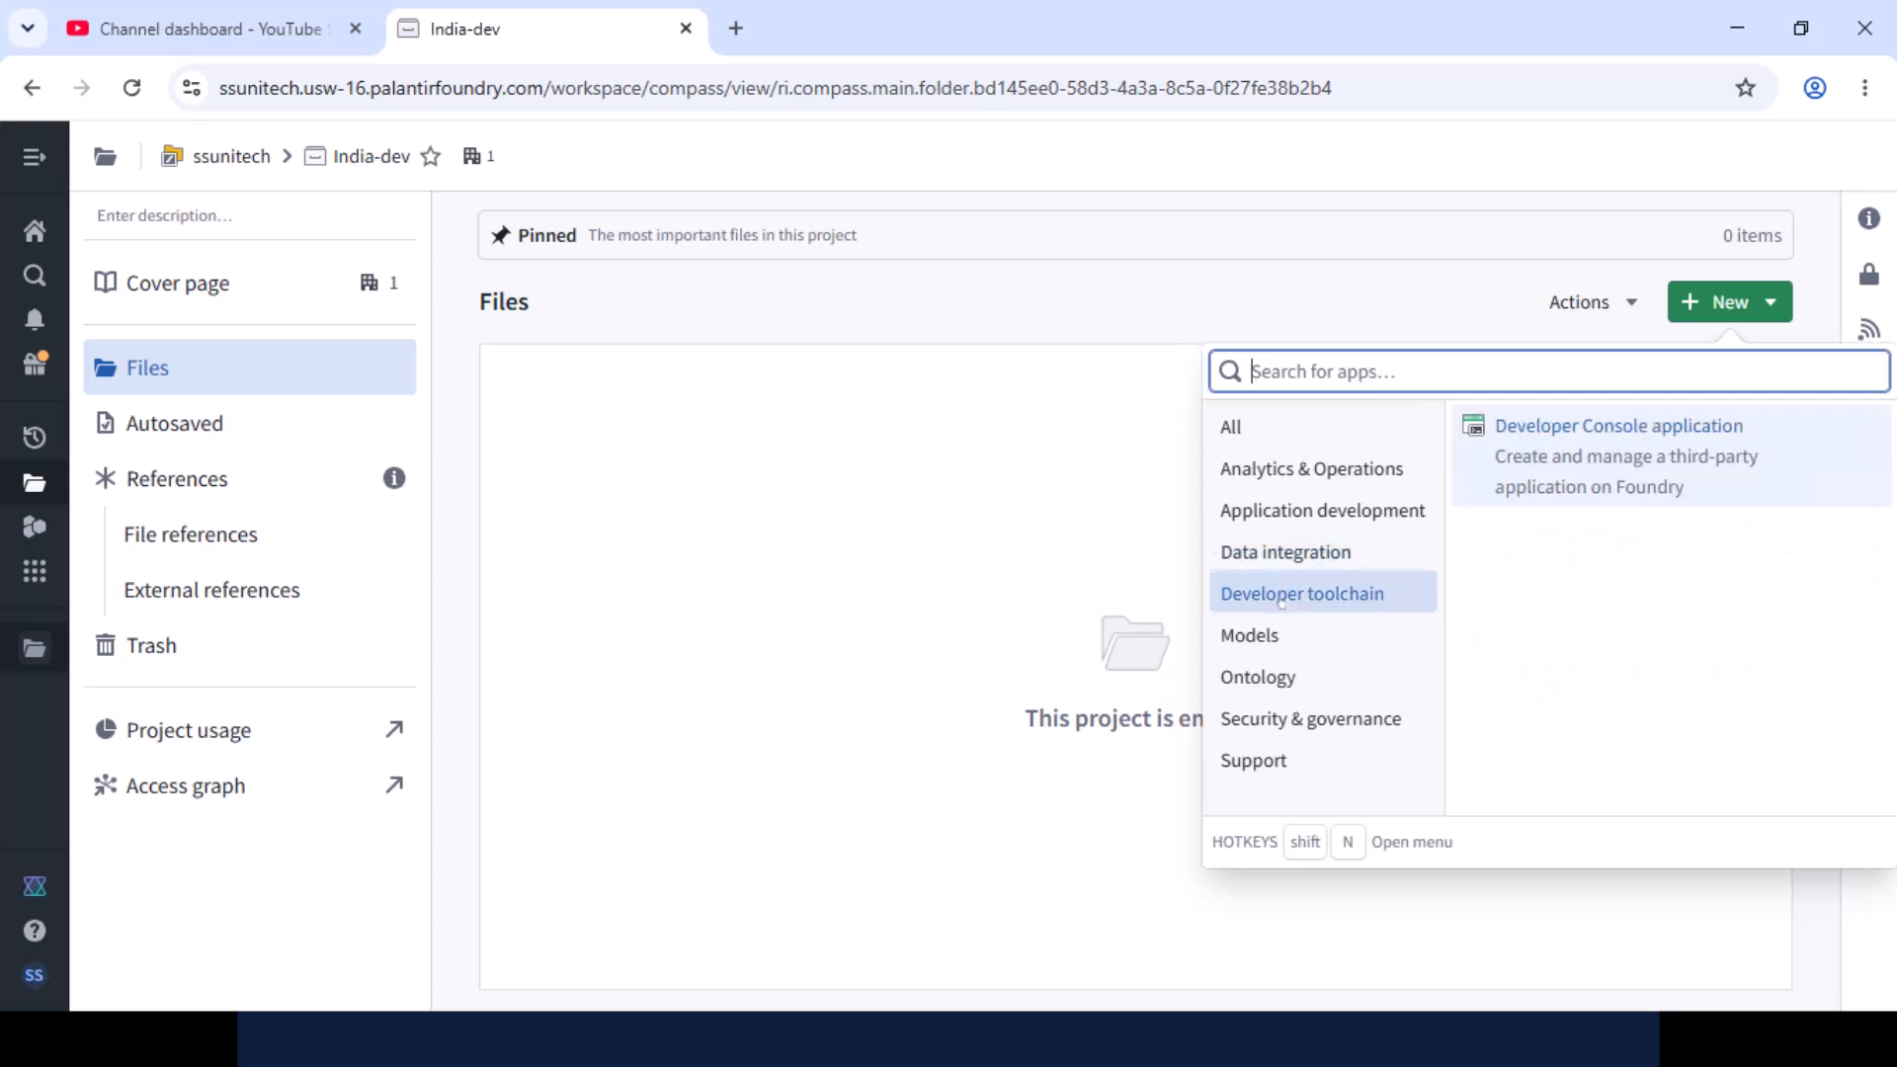
{"action": "left_click", "coordinate": [1275, 635]}
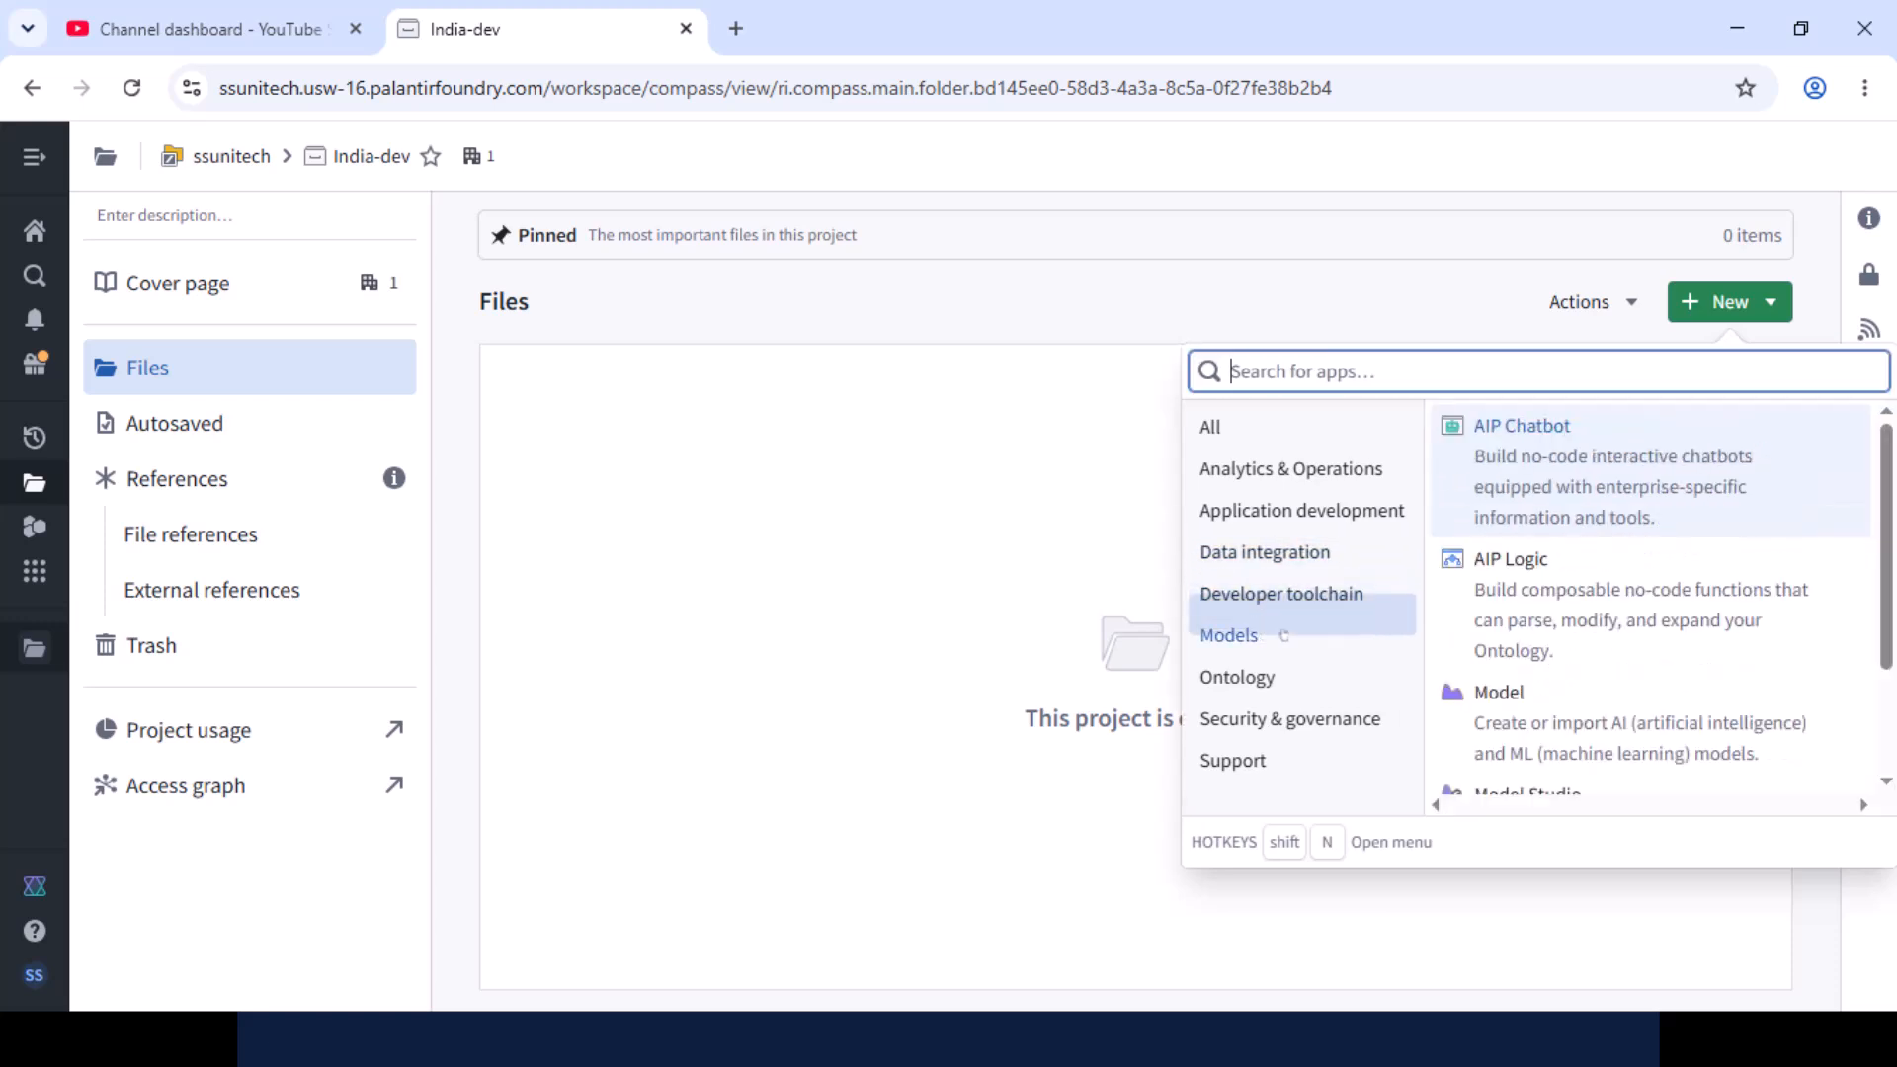
{"action": "left_click", "coordinate": [897, 567]}
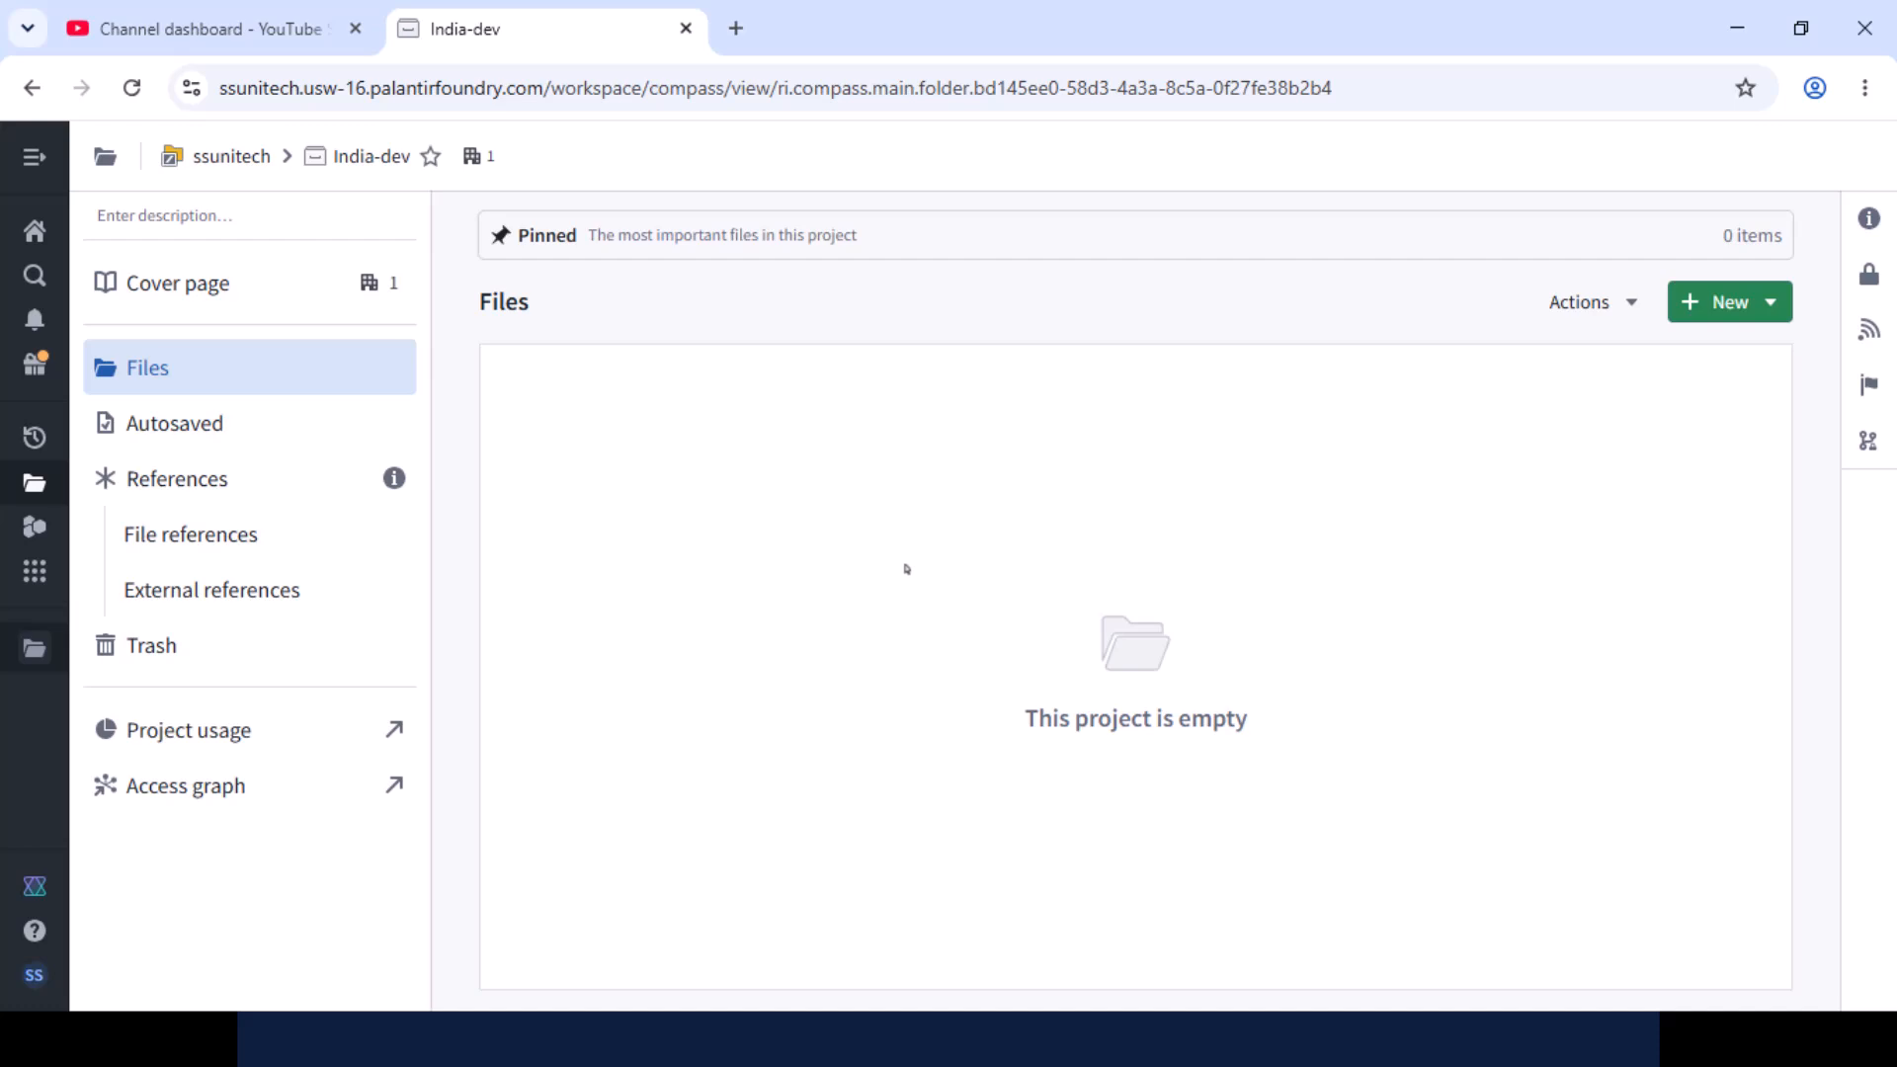